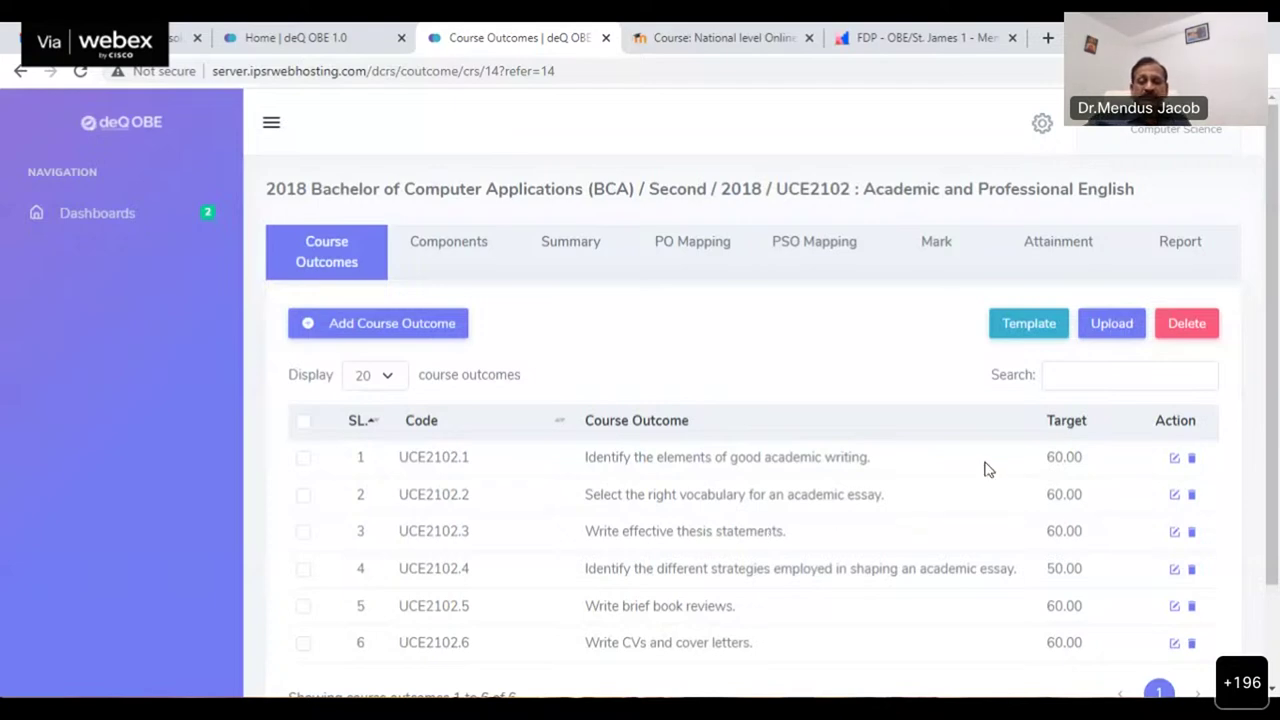
Step: Review the course outcomes of UCE2102 Academic and Professional English and their mapping to the PSOs
scroll(988, 466, "down", 1)
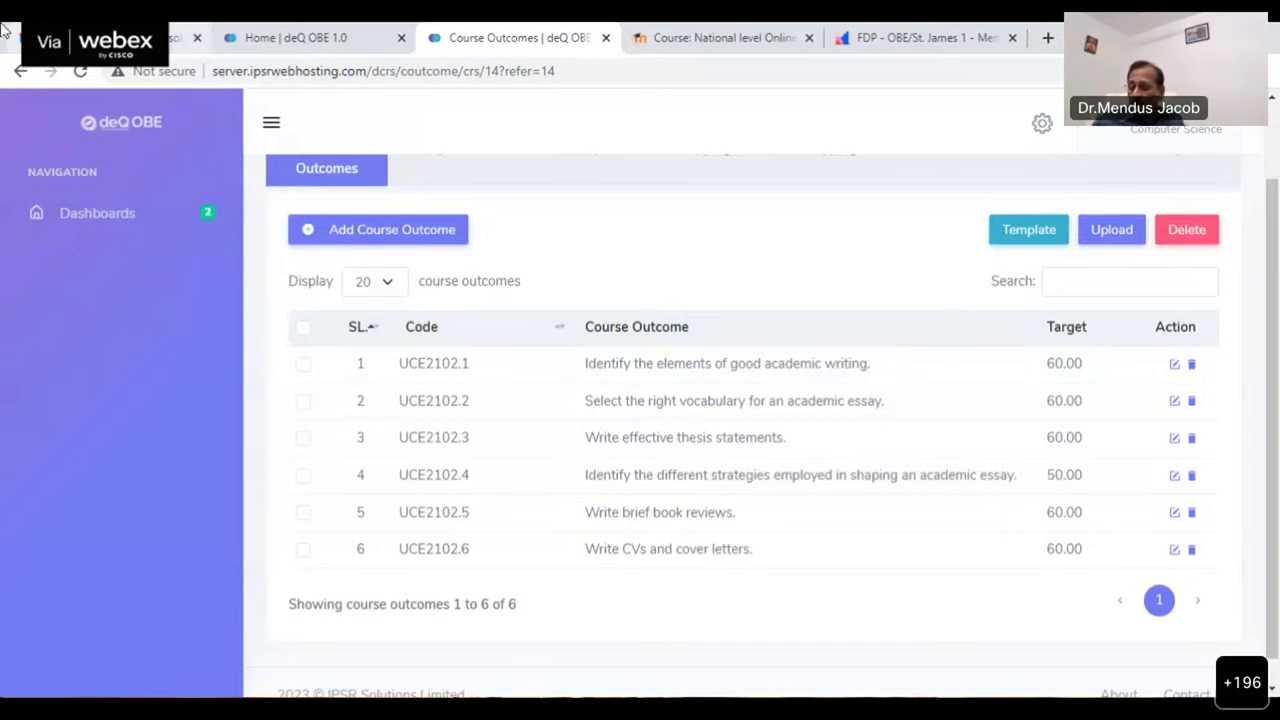
mouse_move(3, 28)
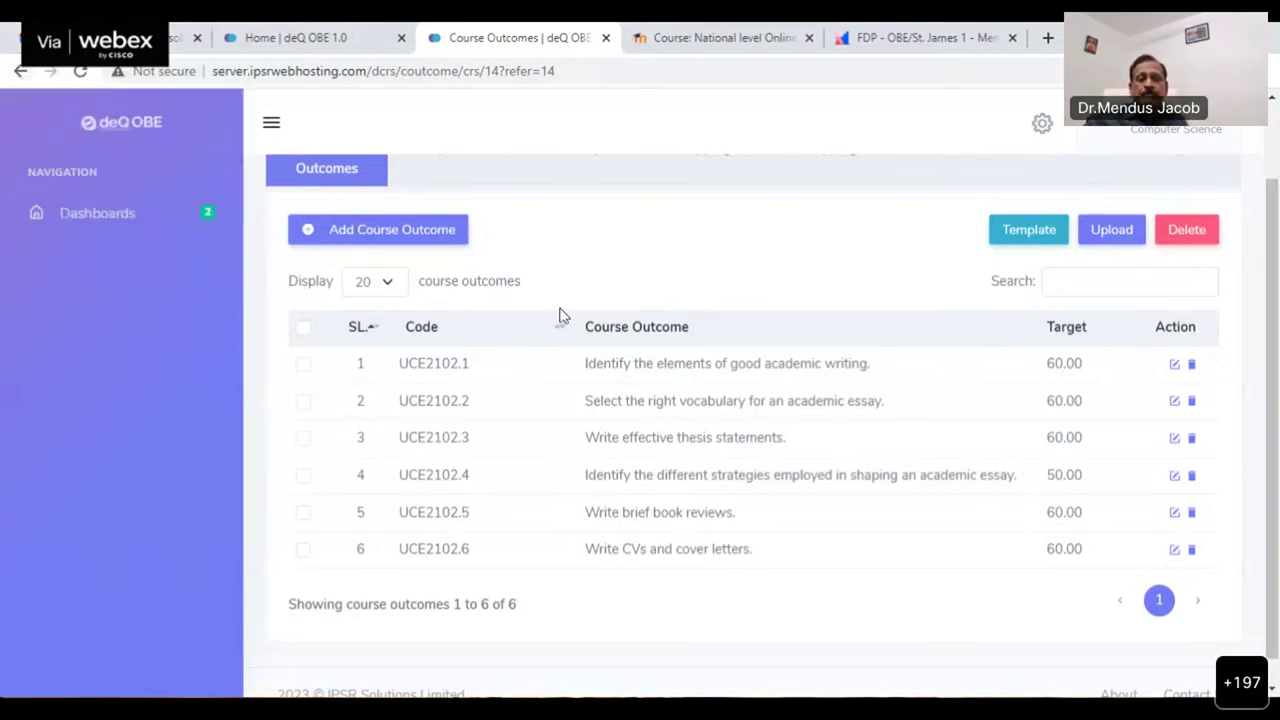
scroll(786, 226, "up", 1)
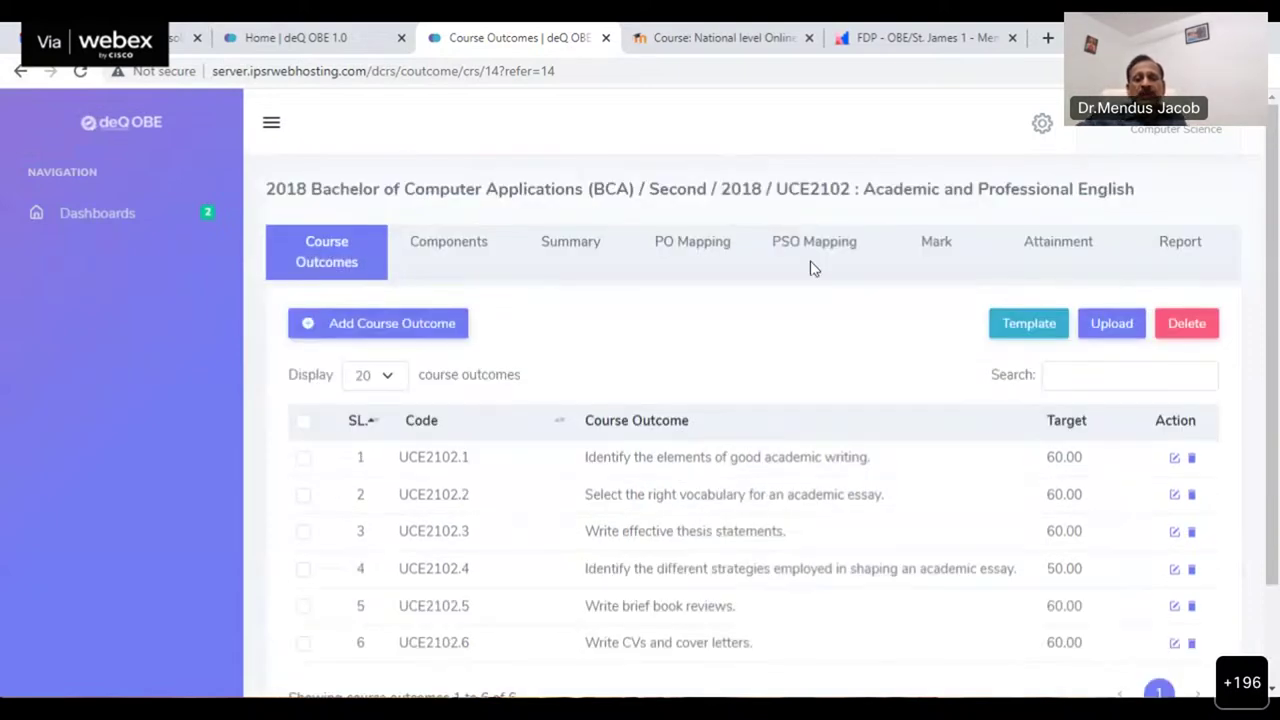
left_click(822, 240)
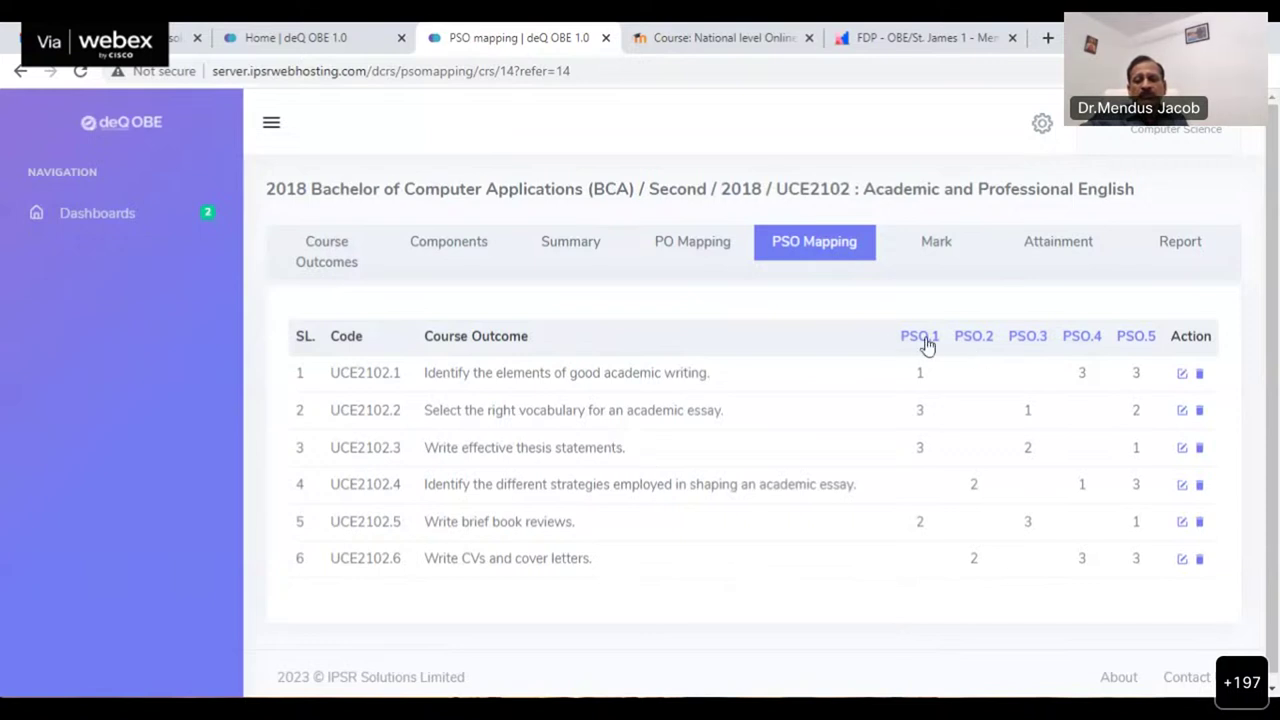
mouse_move(927, 344)
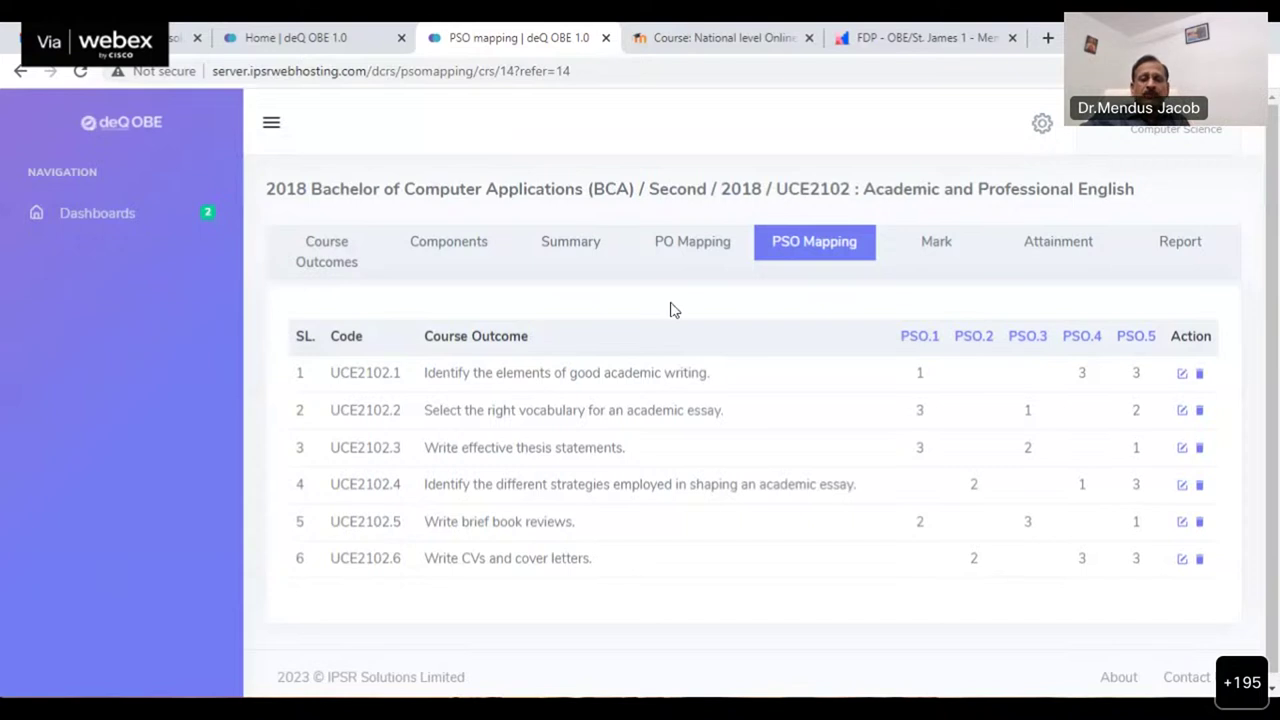
Step: Open the course summary's PO distribution and examine the course outcome charts for PO.1 through PO.9
left_click(585, 250)
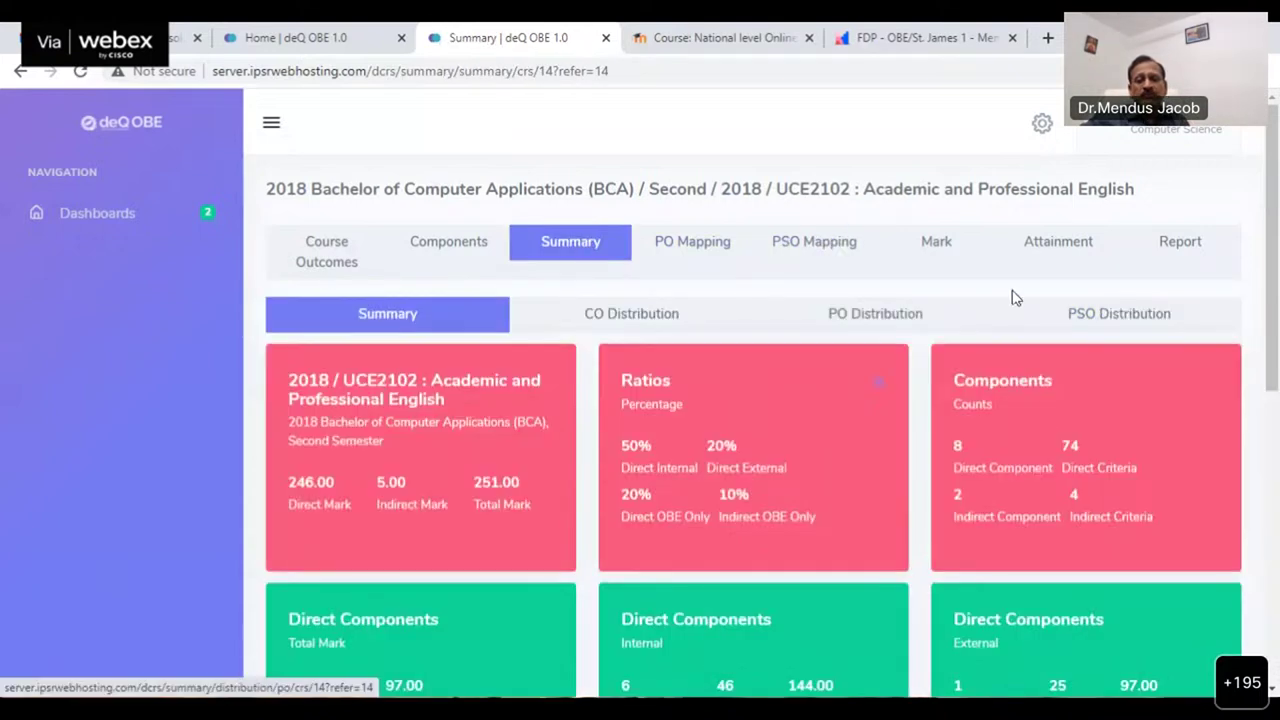
left_click(898, 316)
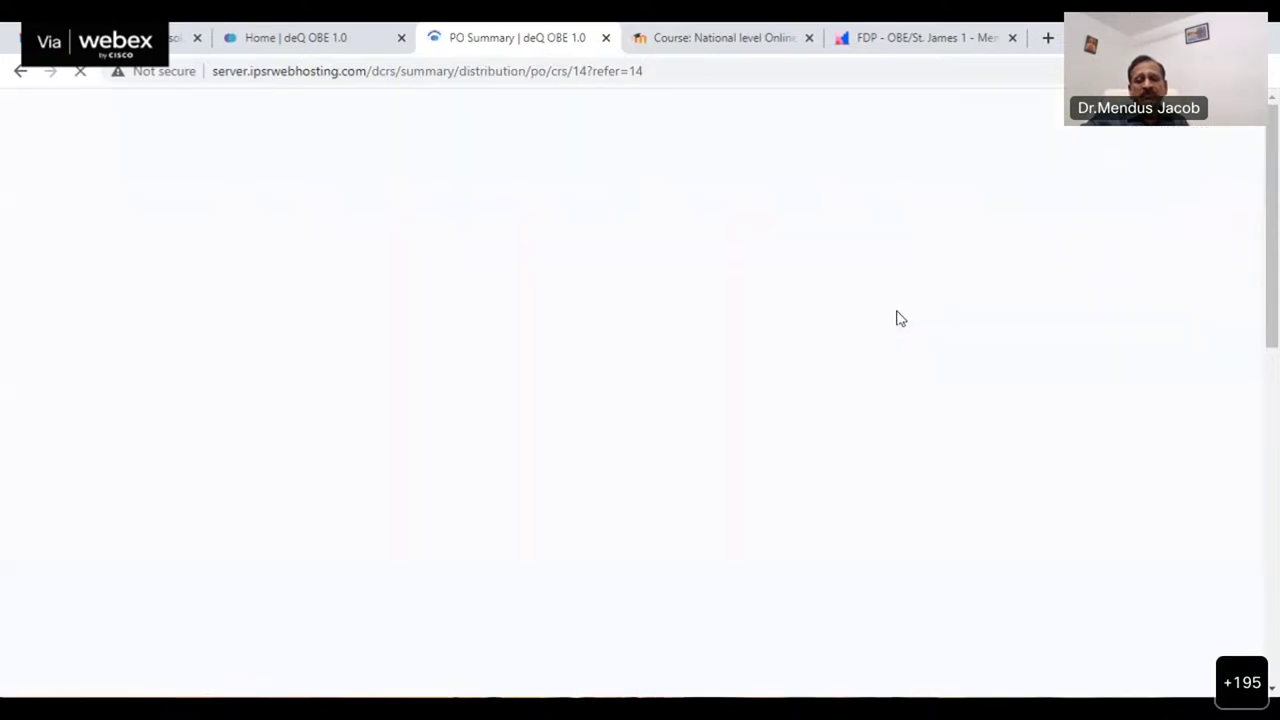
scroll(1253, 397, "down", 5)
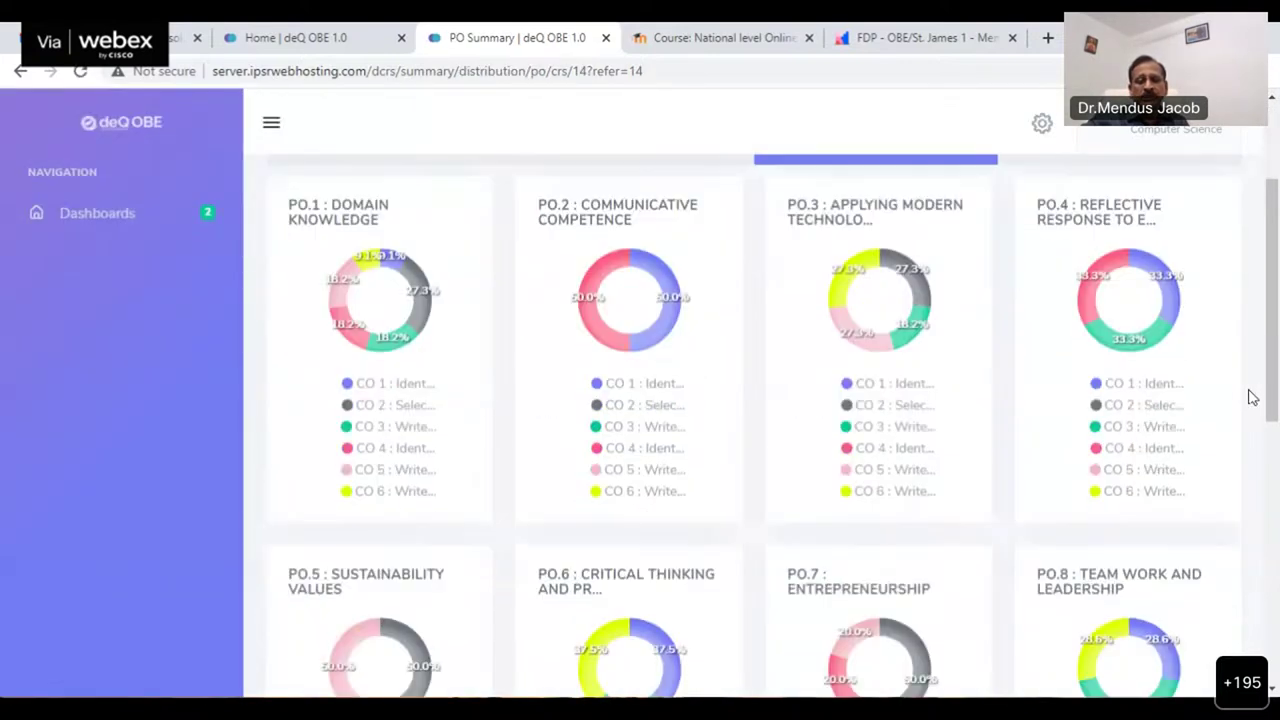
scroll(971, 449, "down", 2)
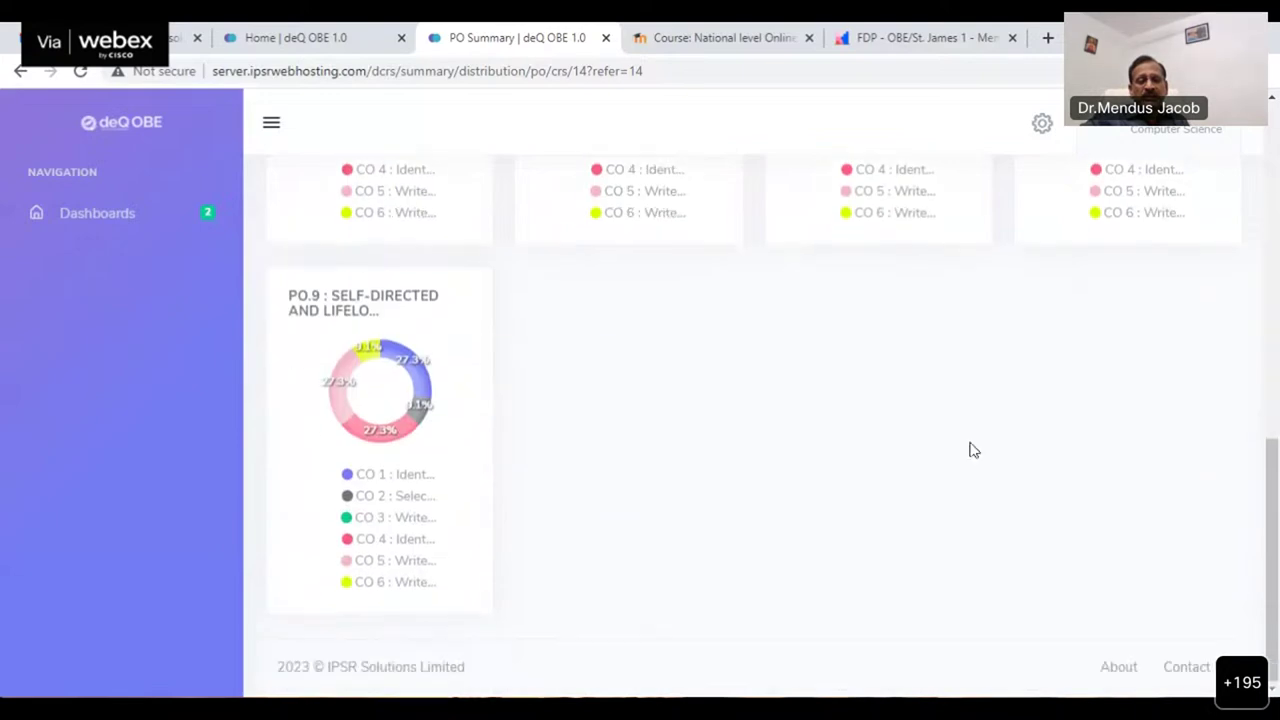
scroll(971, 449, "up", 5)
scroll(971, 447, "up", 2)
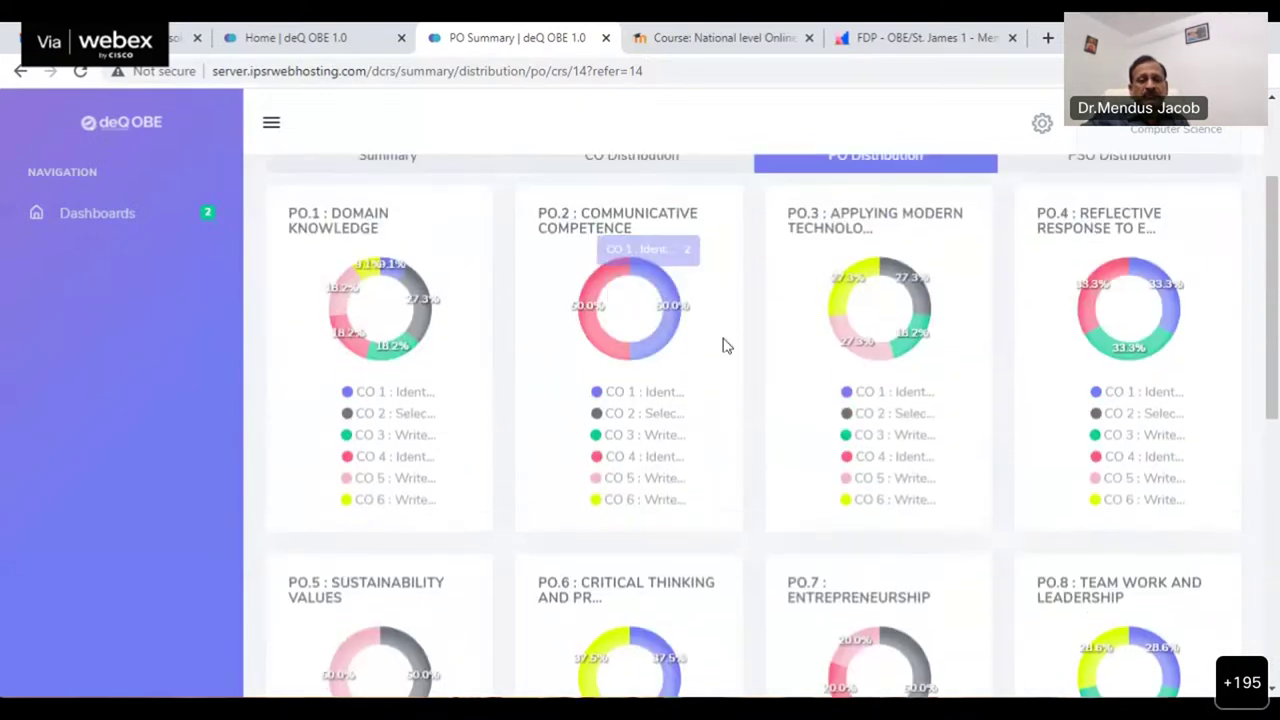
scroll(717, 337, "up", 1)
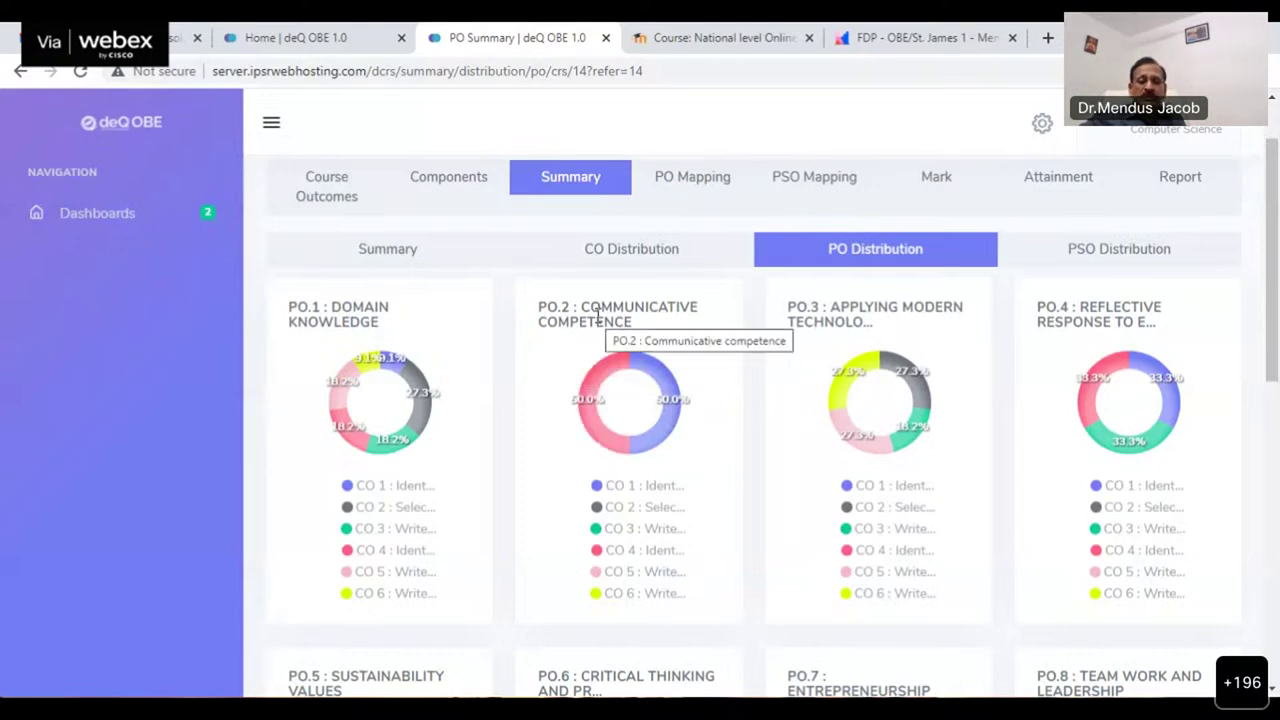
mouse_move(675, 435)
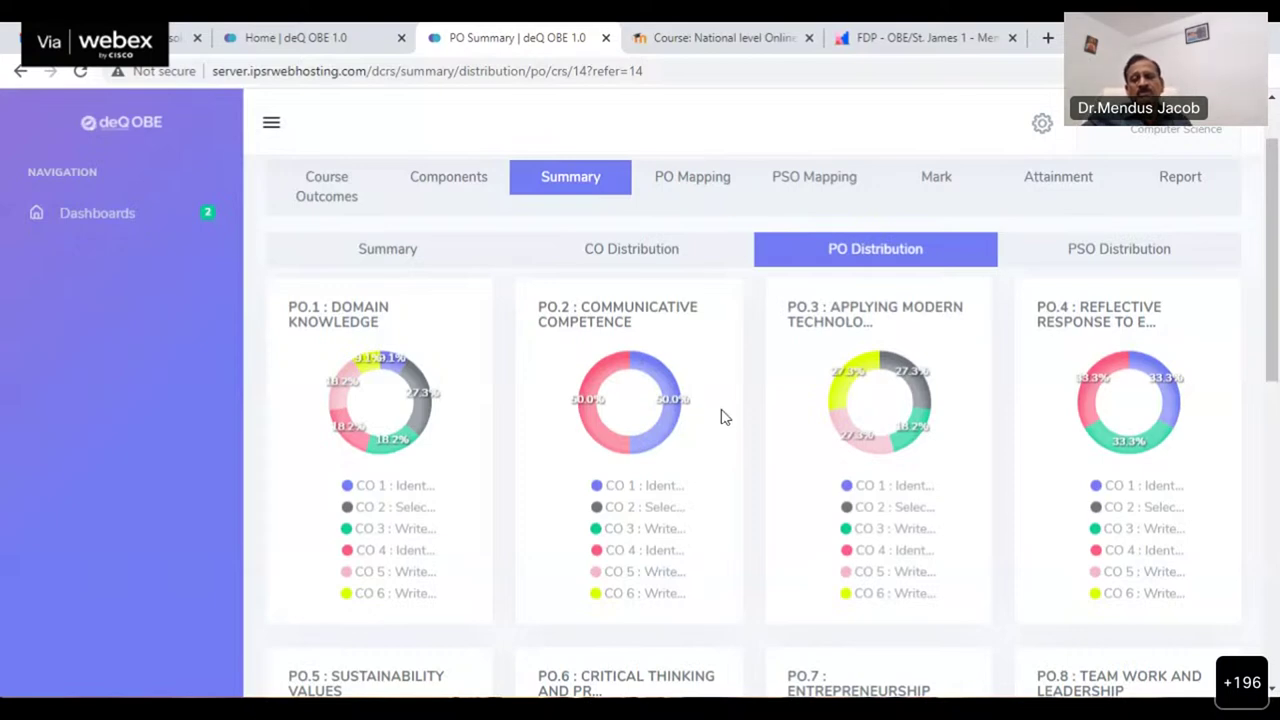
scroll(725, 416, "down", 7)
scroll(725, 416, "up", 8)
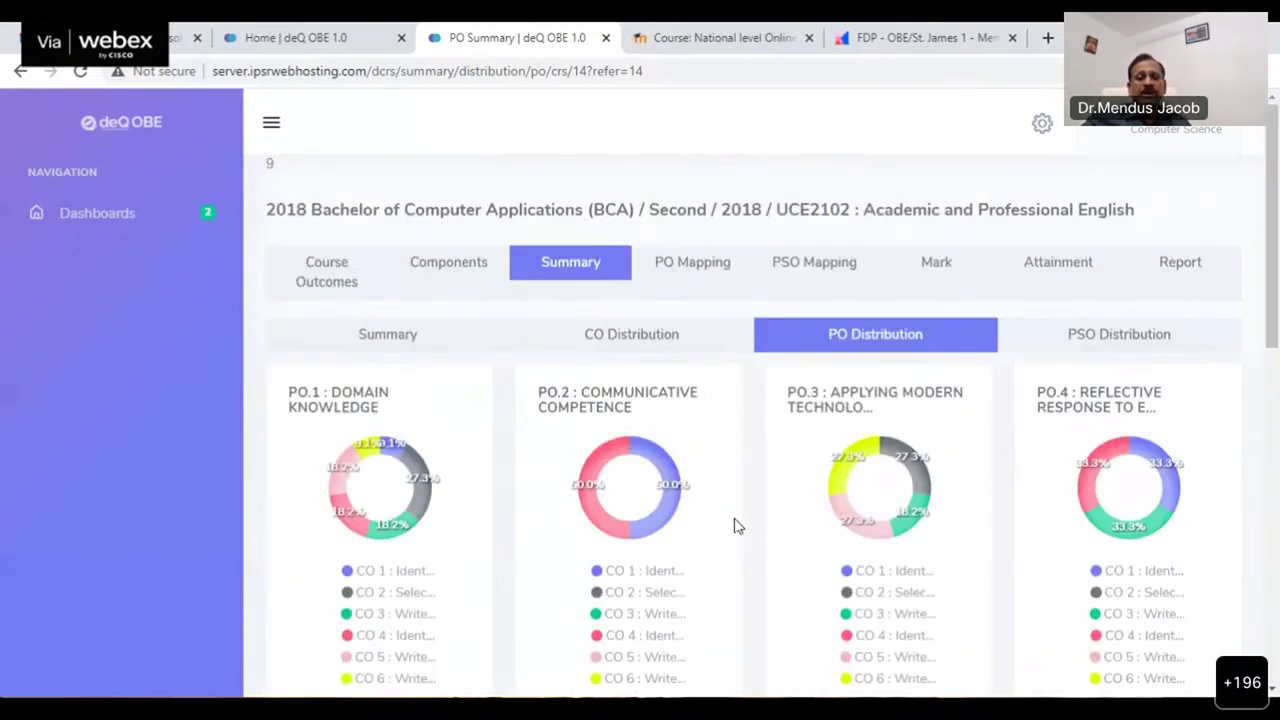
Step: Open the course components and examine the External Exam questions with their taxonomy levels, marks and course outcome mapping
left_click(453, 265)
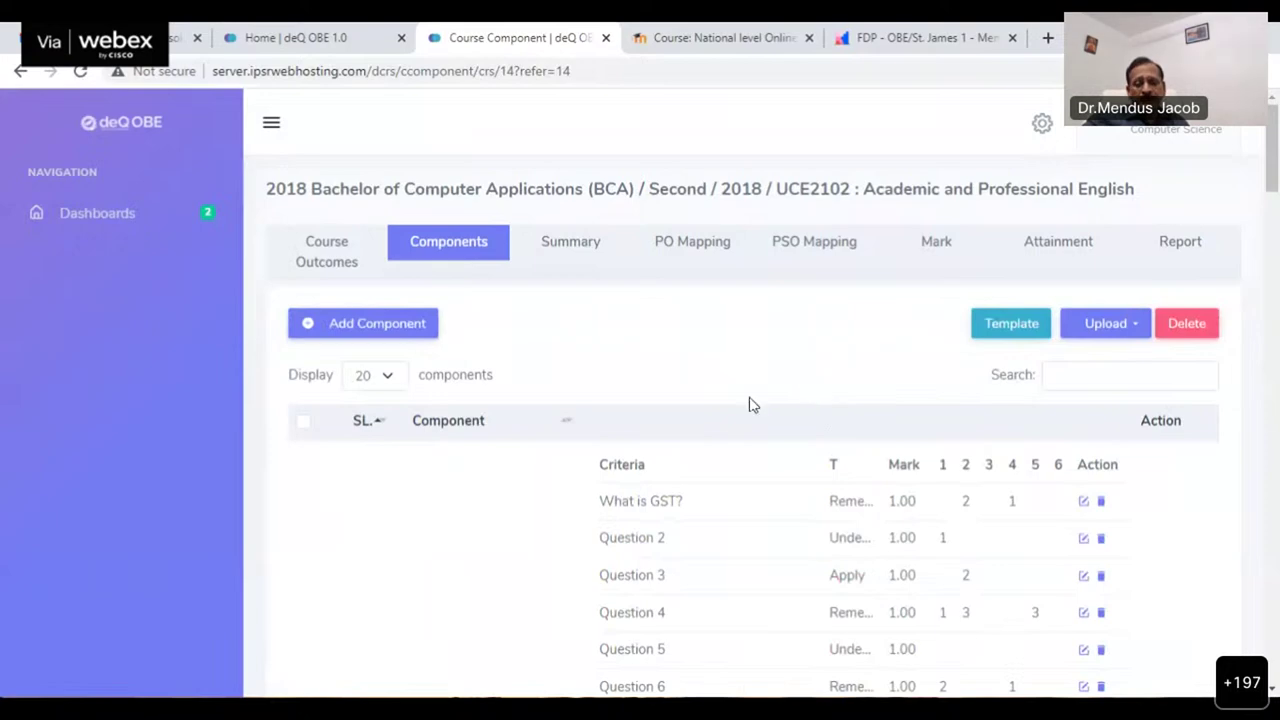
scroll(743, 410, "down", 2)
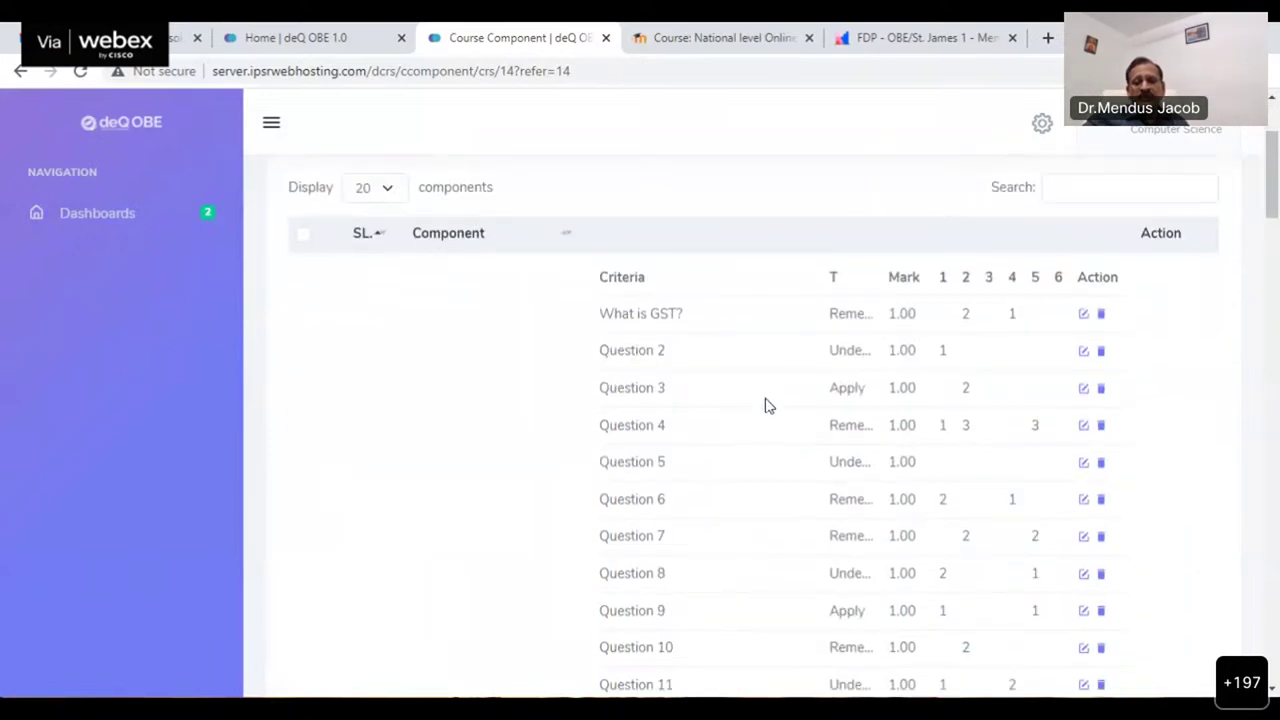
scroll(716, 437, "up", 2)
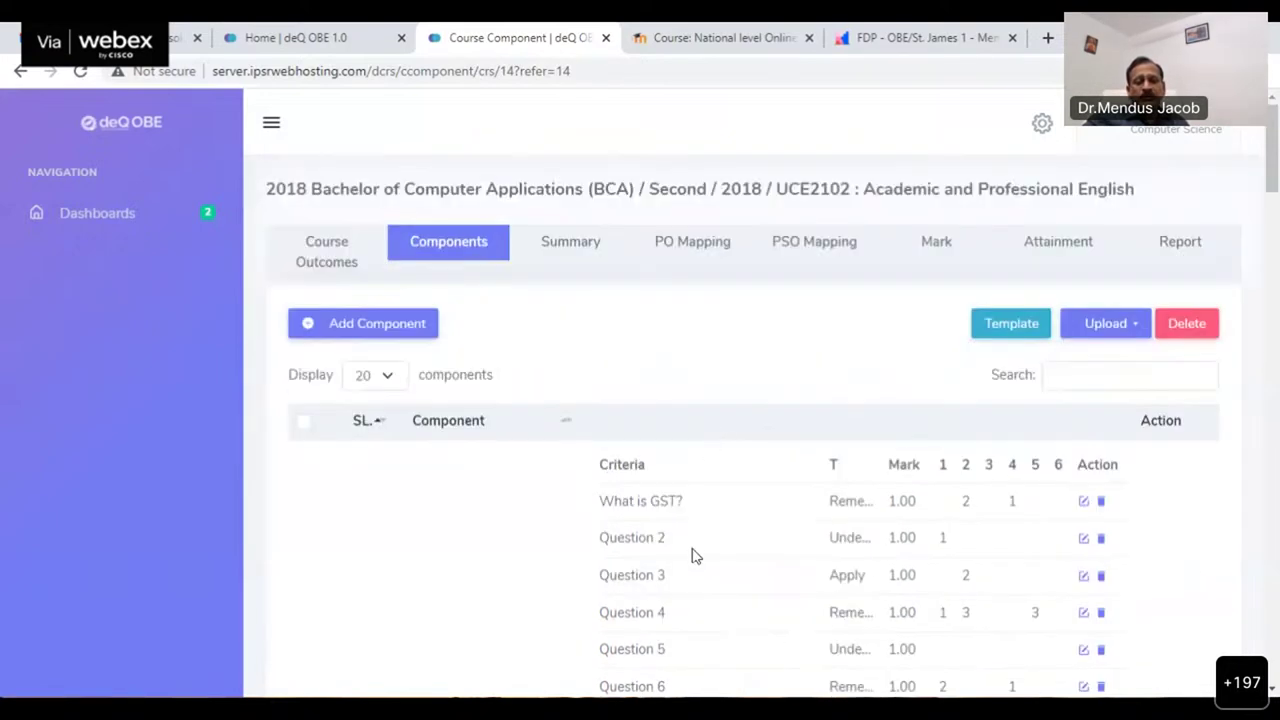
scroll(700, 553, "down", 1)
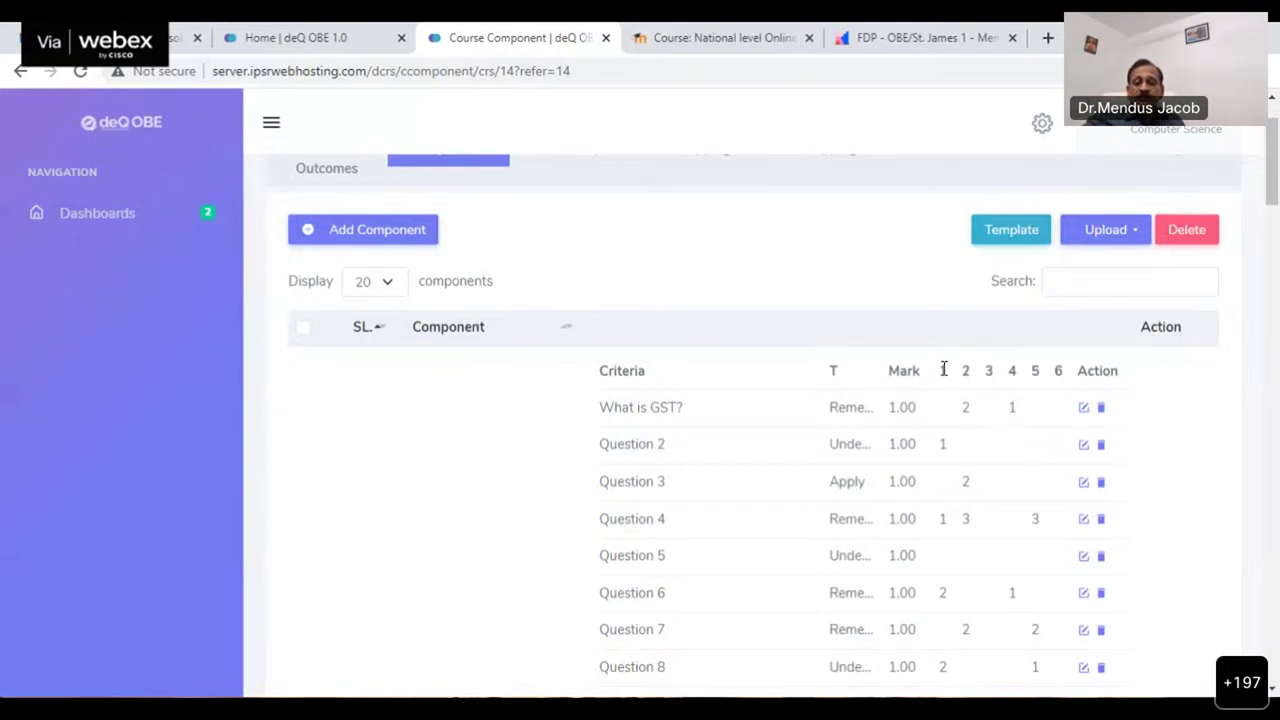
mouse_move(943, 369)
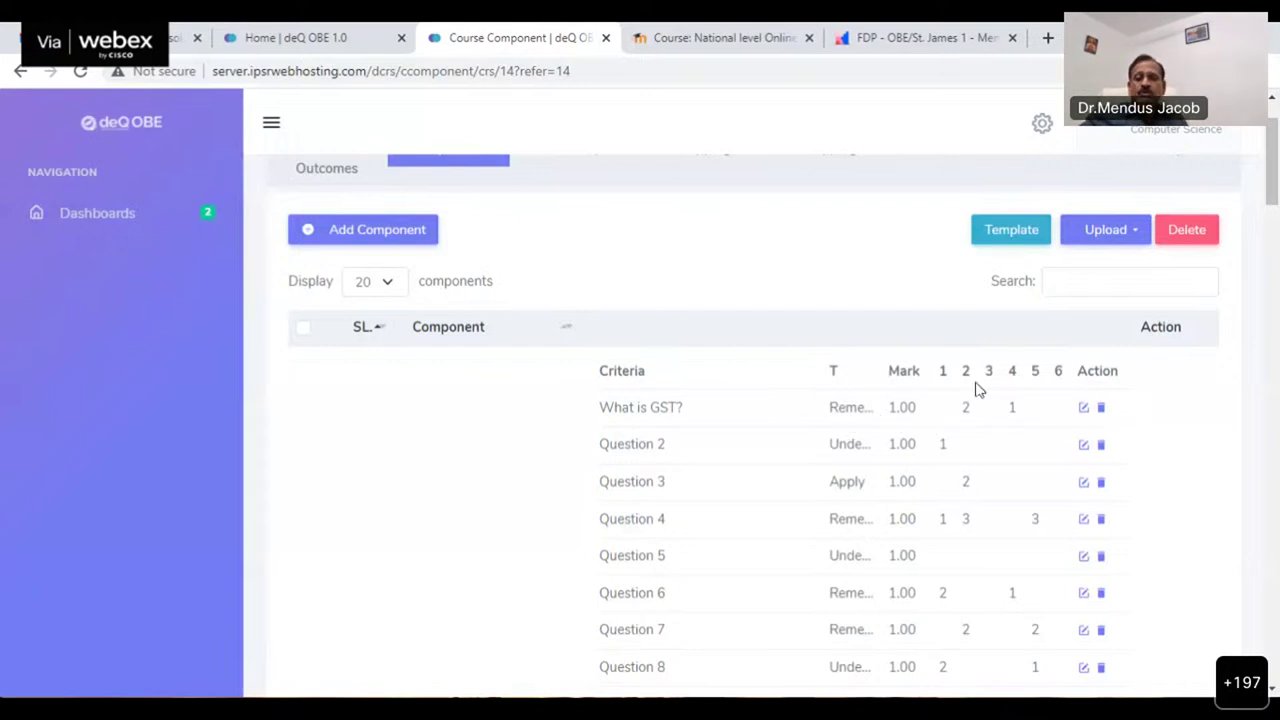
scroll(856, 527, "down", 15)
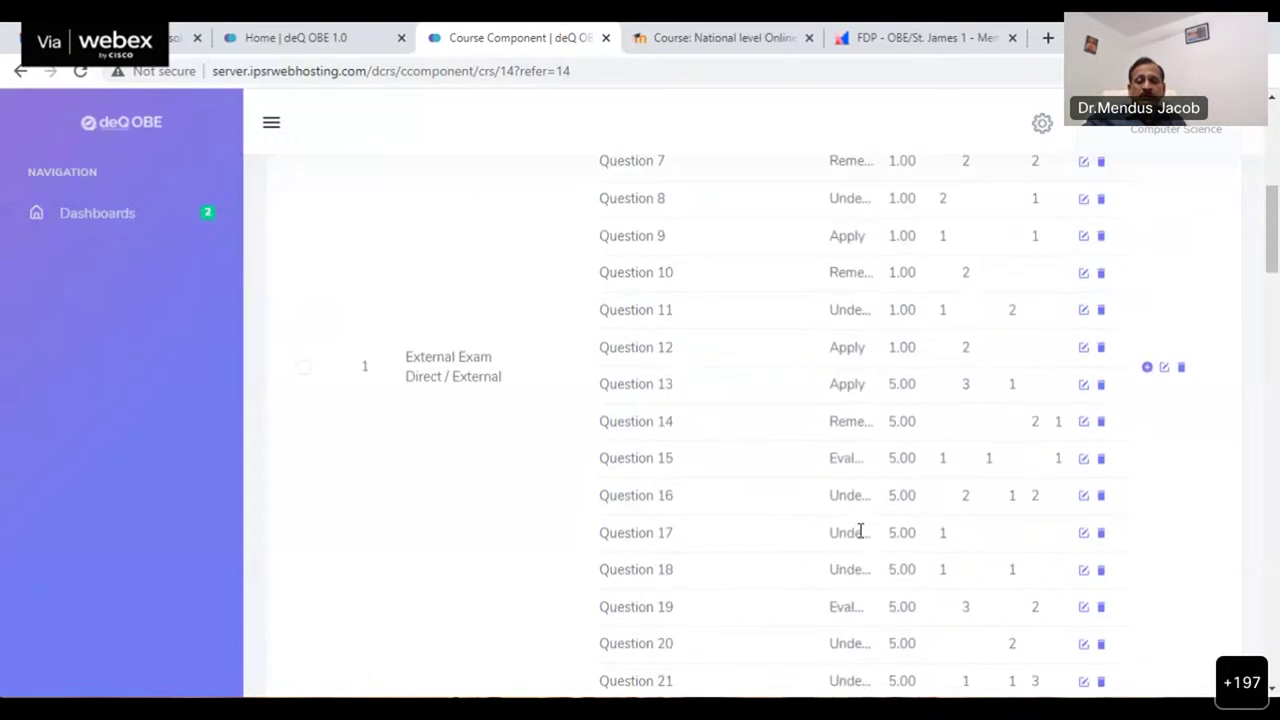
Step: Examine the criteria of the assignment, group discussion, seminar, book review and indirect evaluation components
scroll(871, 558, "down", 15)
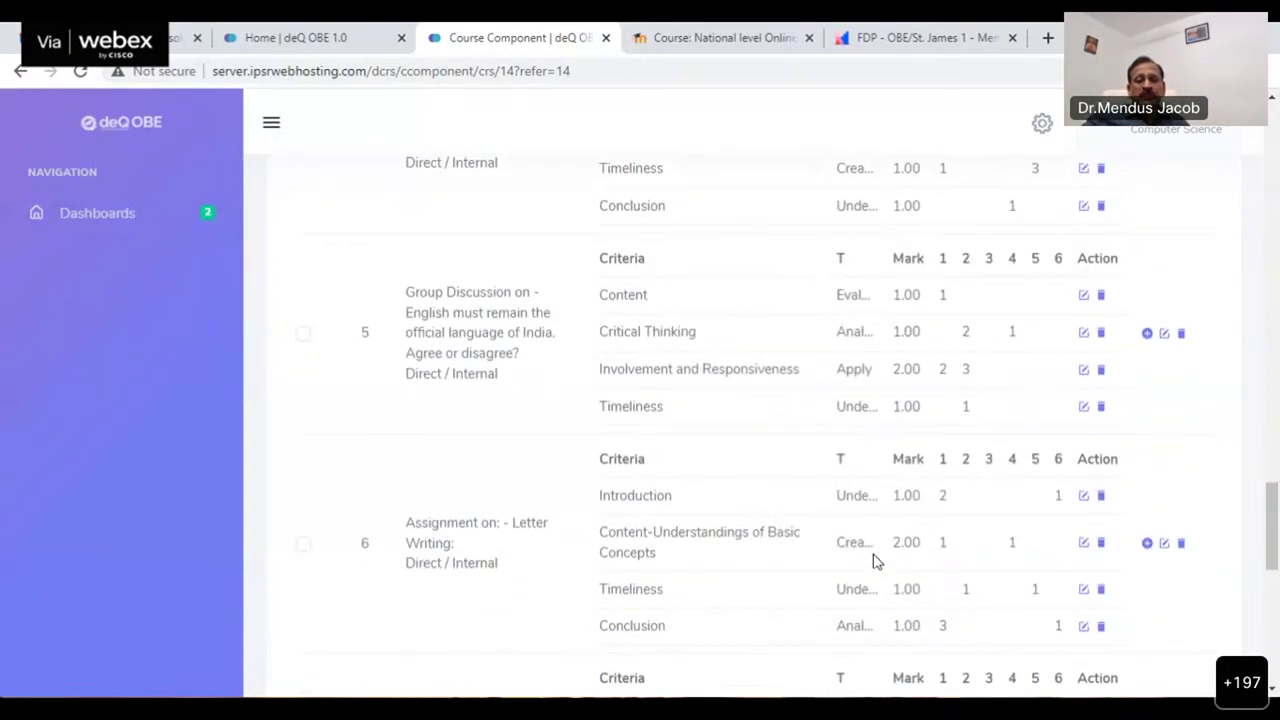
scroll(873, 561, "up", 2)
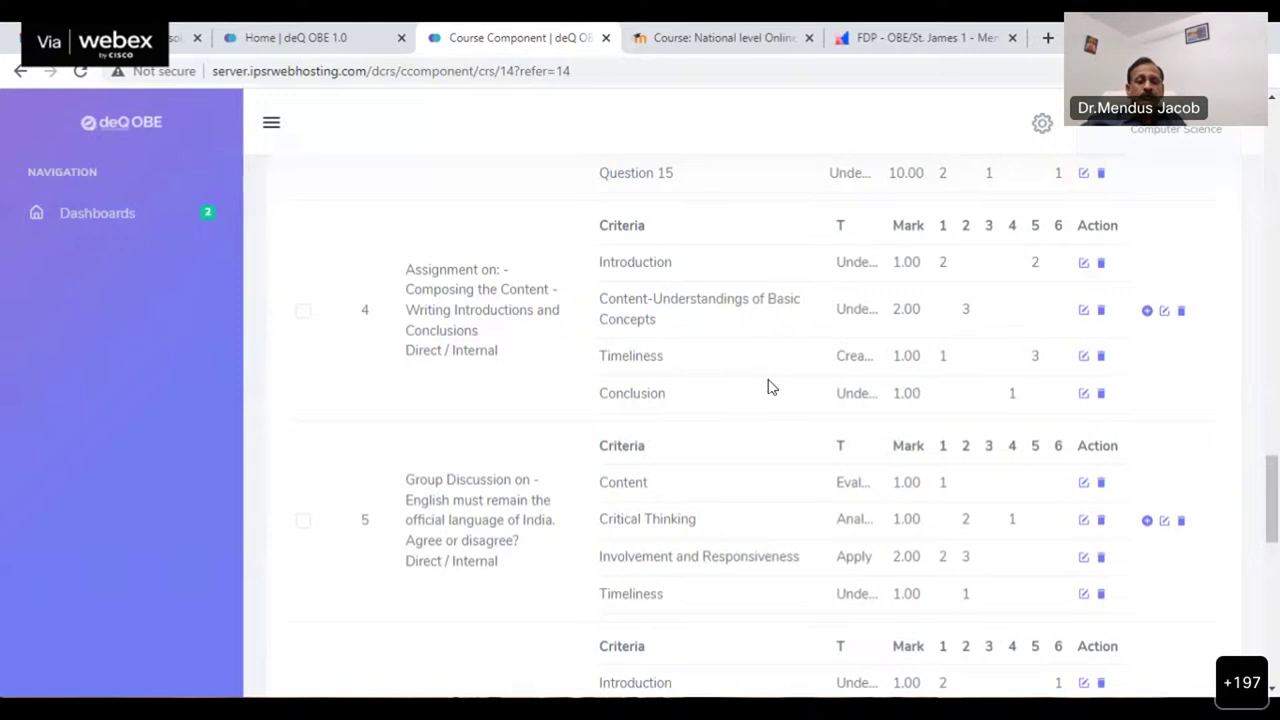
scroll(675, 400, "down", 2)
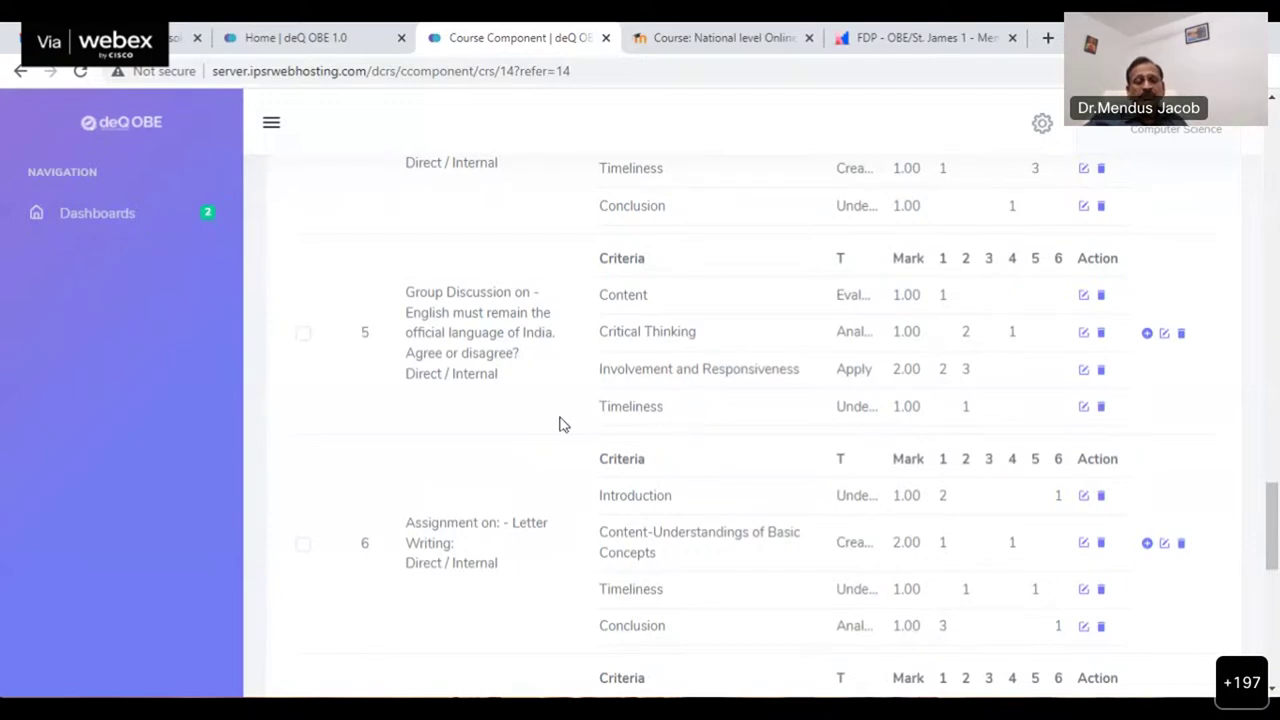
scroll(565, 424, "down", 1)
scroll(565, 494, "down", 2)
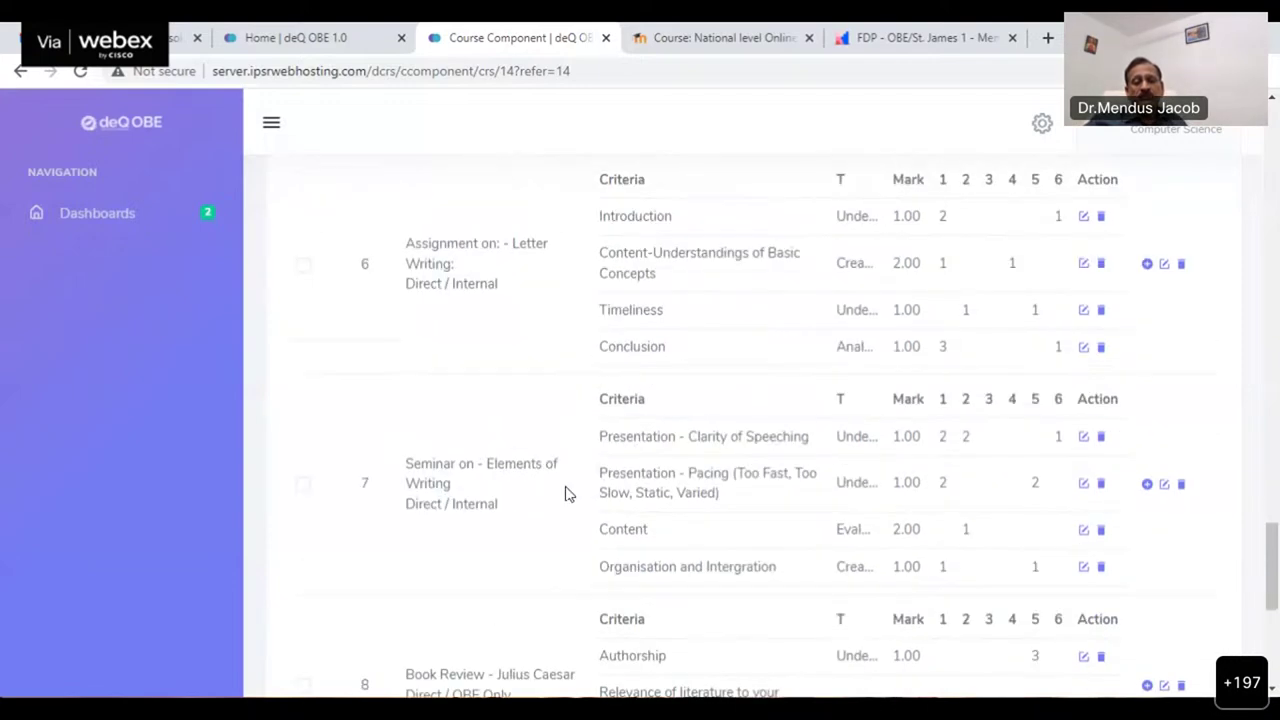
scroll(565, 494, "down", 5)
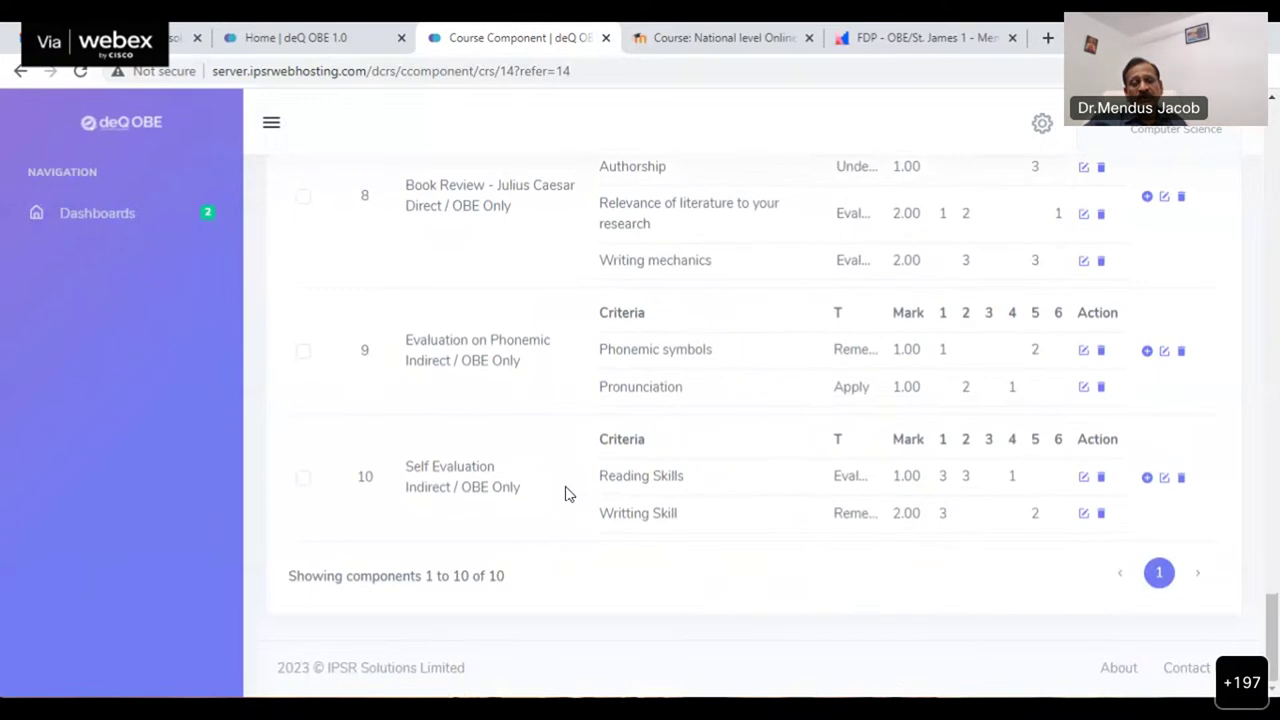
scroll(565, 494, "up", 10)
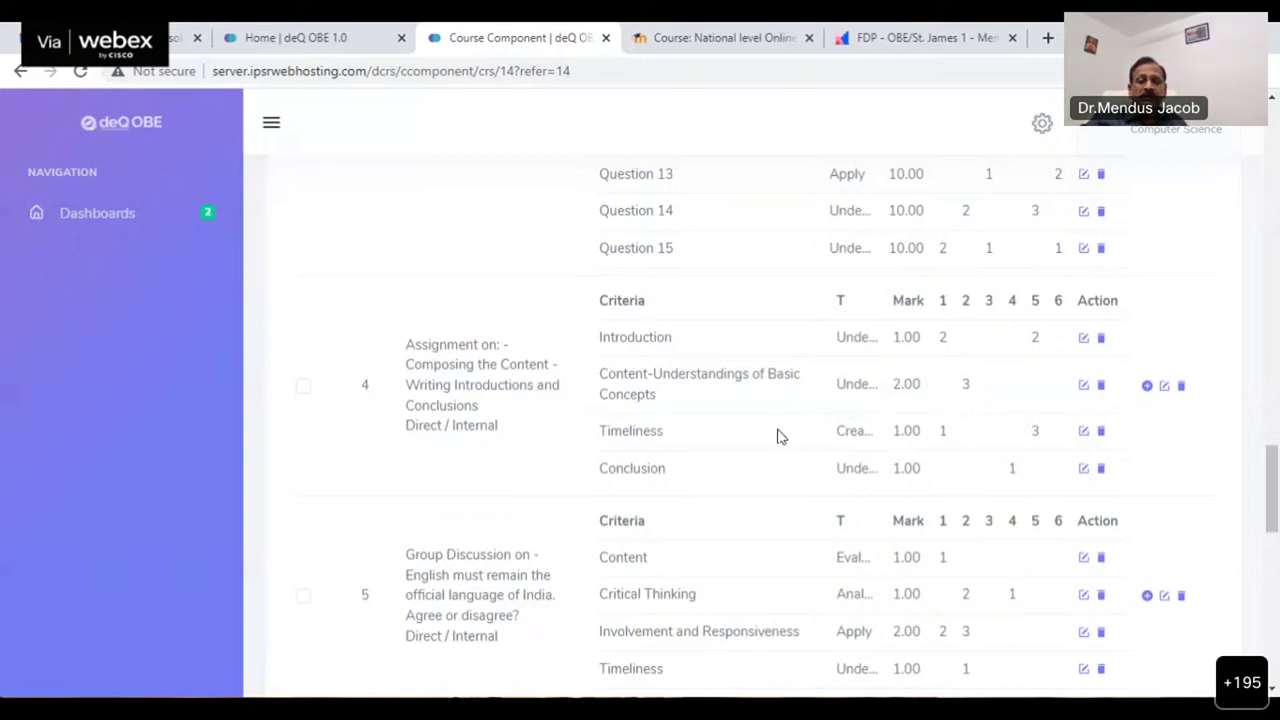
scroll(780, 435, "up", 15)
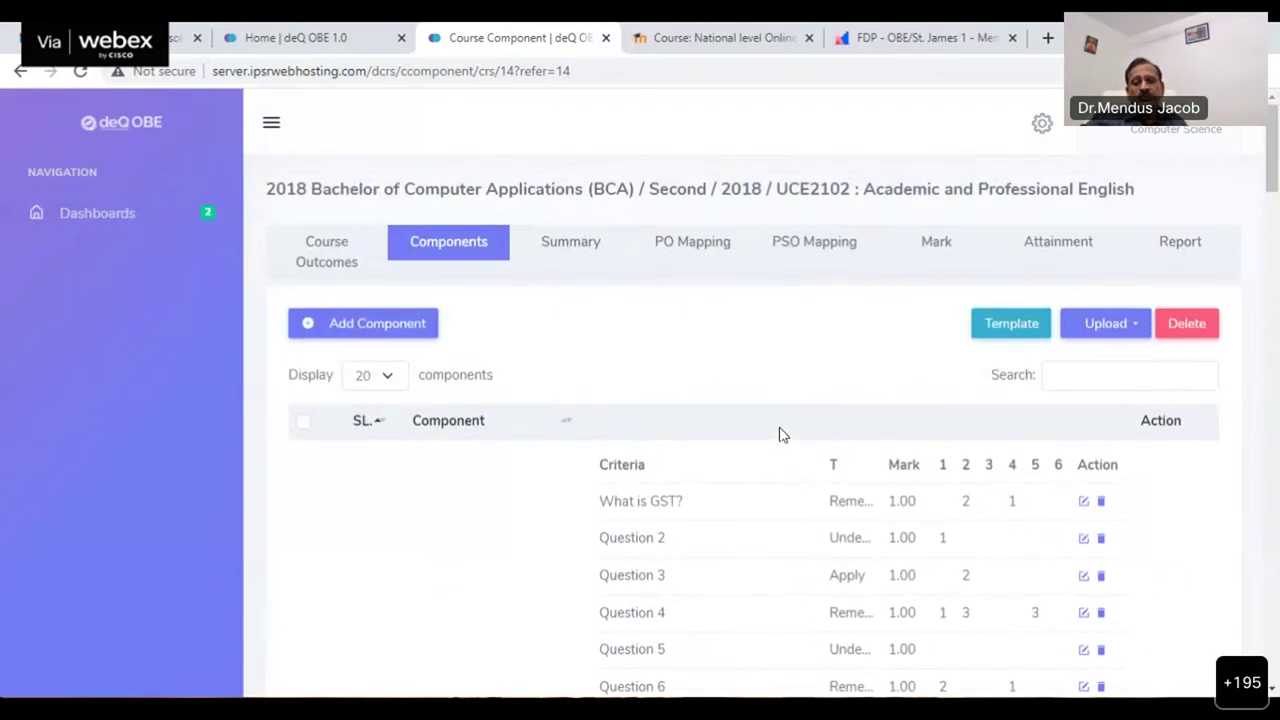
Step: View the component list for marks, and examine the students' course outcome attainment table with its averages
left_click(937, 241)
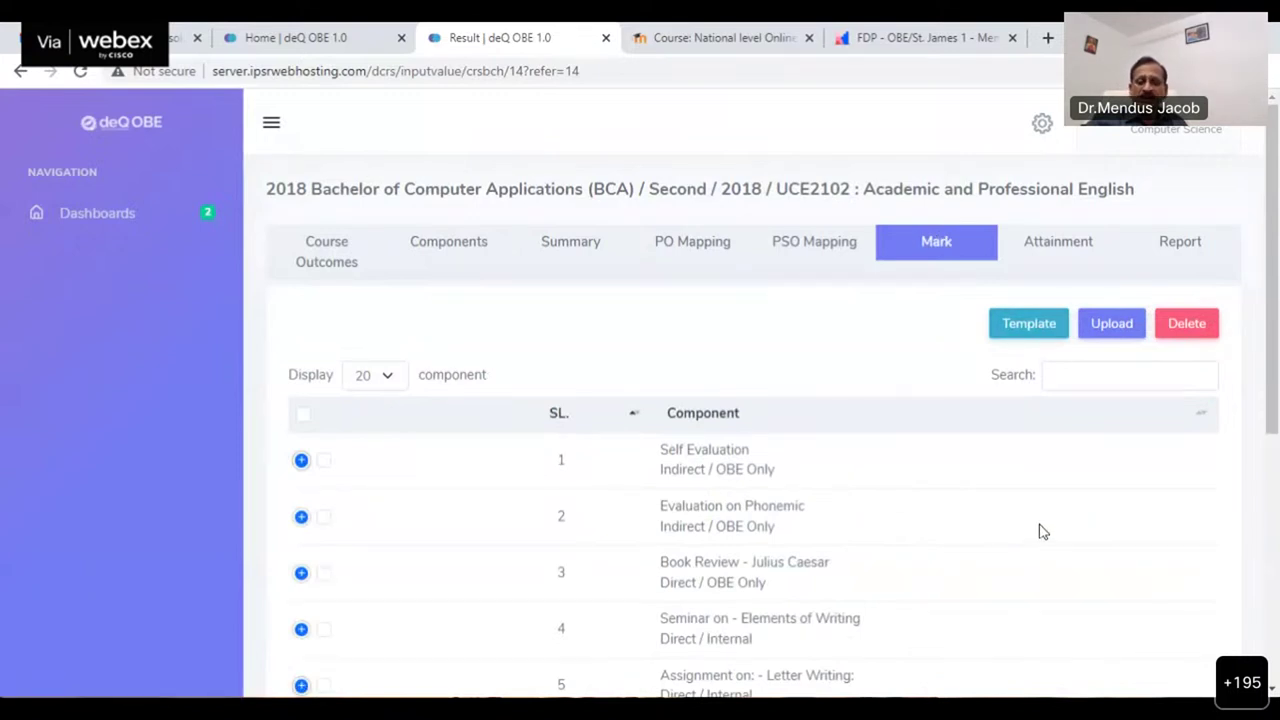
left_click(1070, 248)
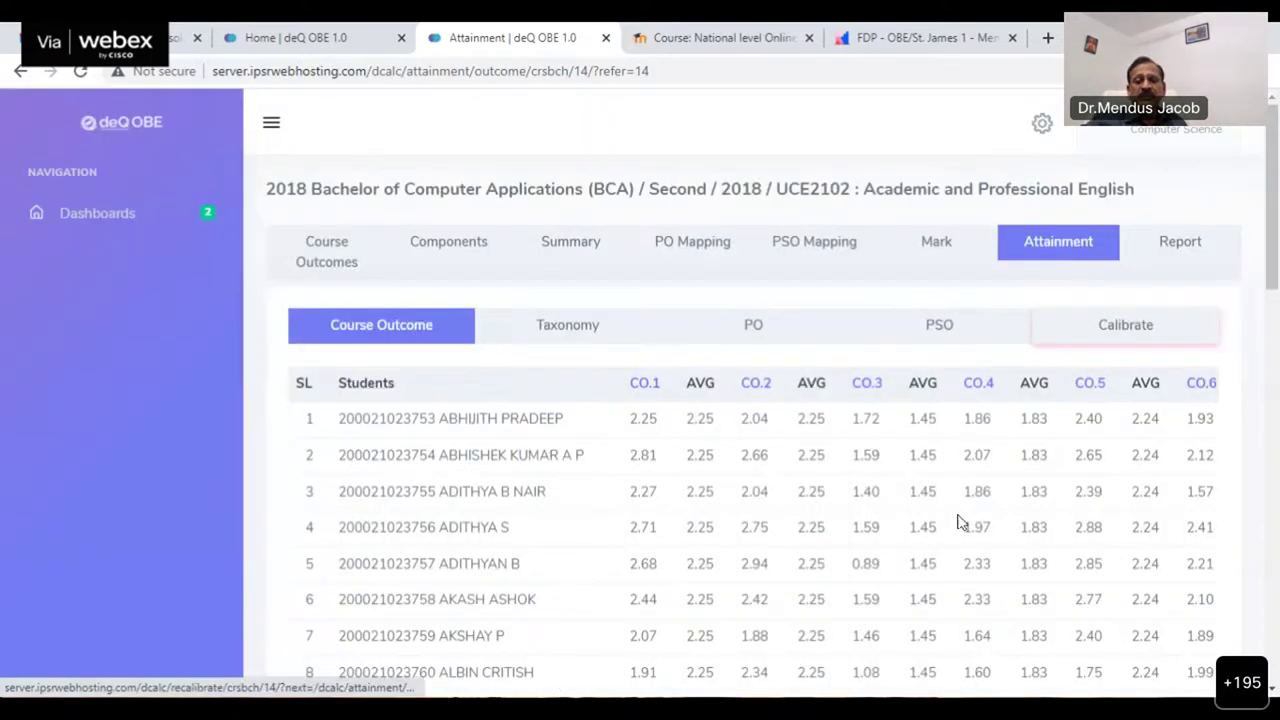
scroll(958, 522, "down", 1)
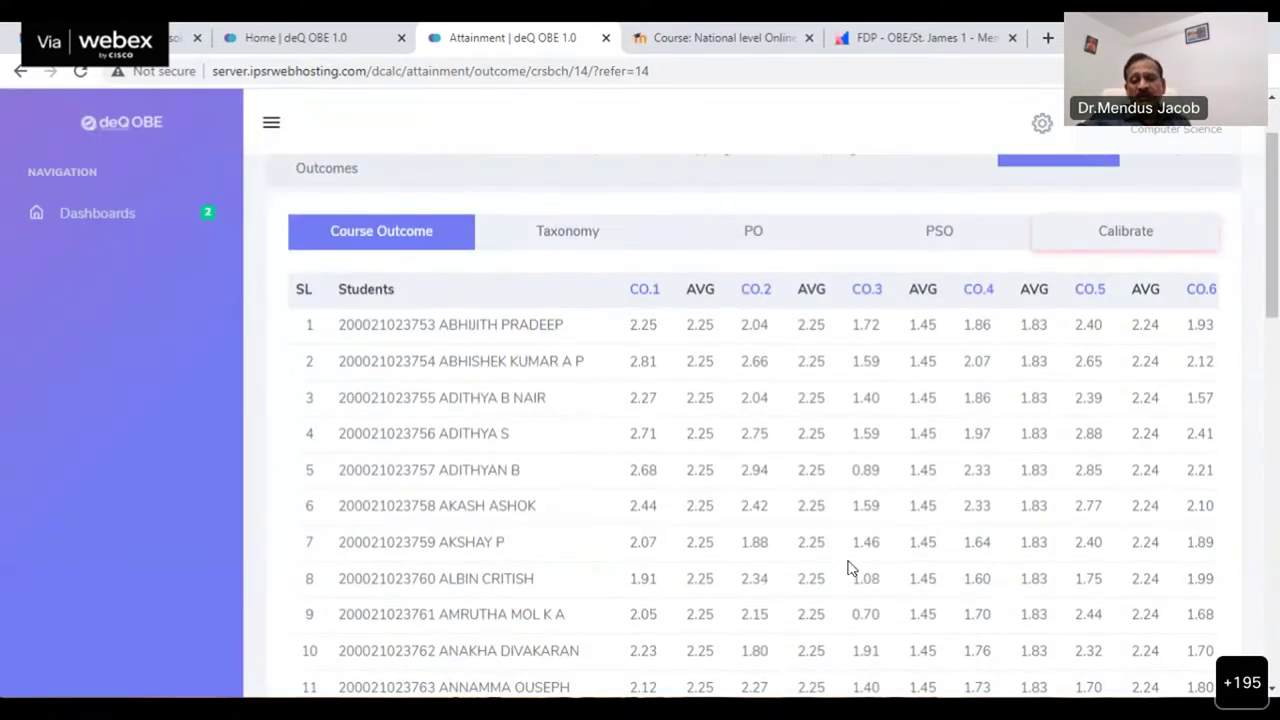
scroll(848, 567, "up", 1)
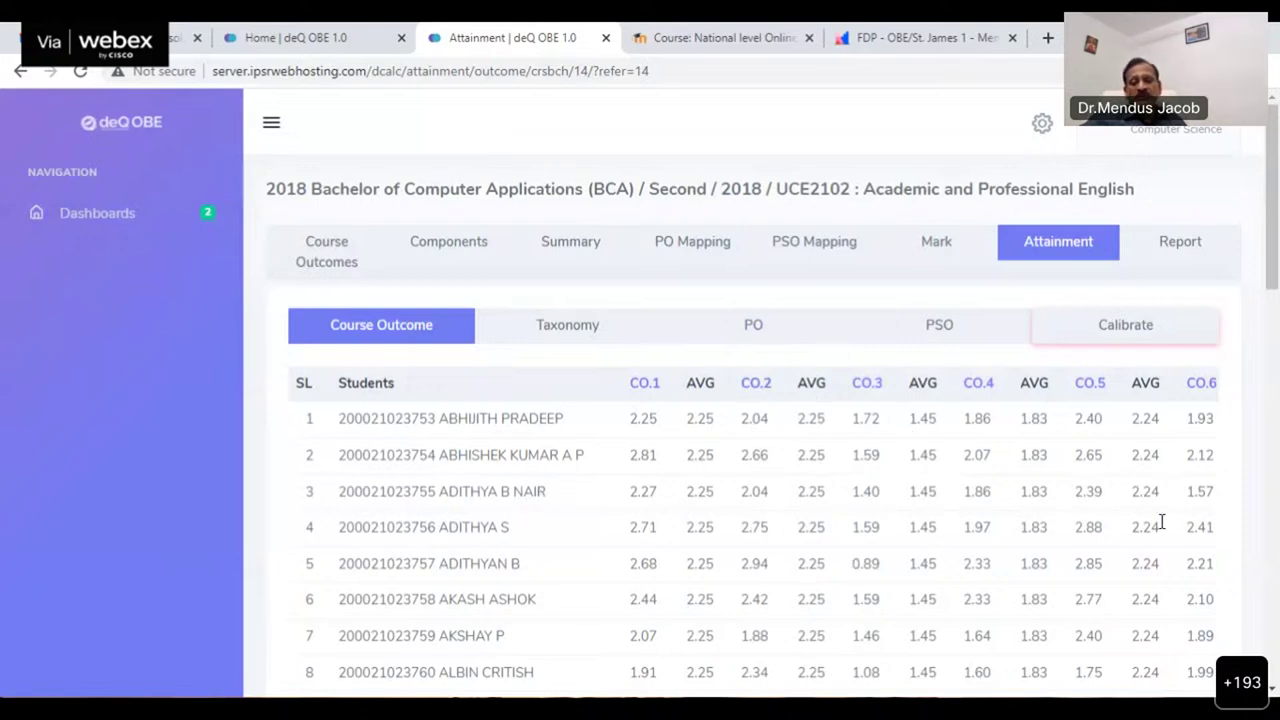
scroll(1067, 575, "down", 7)
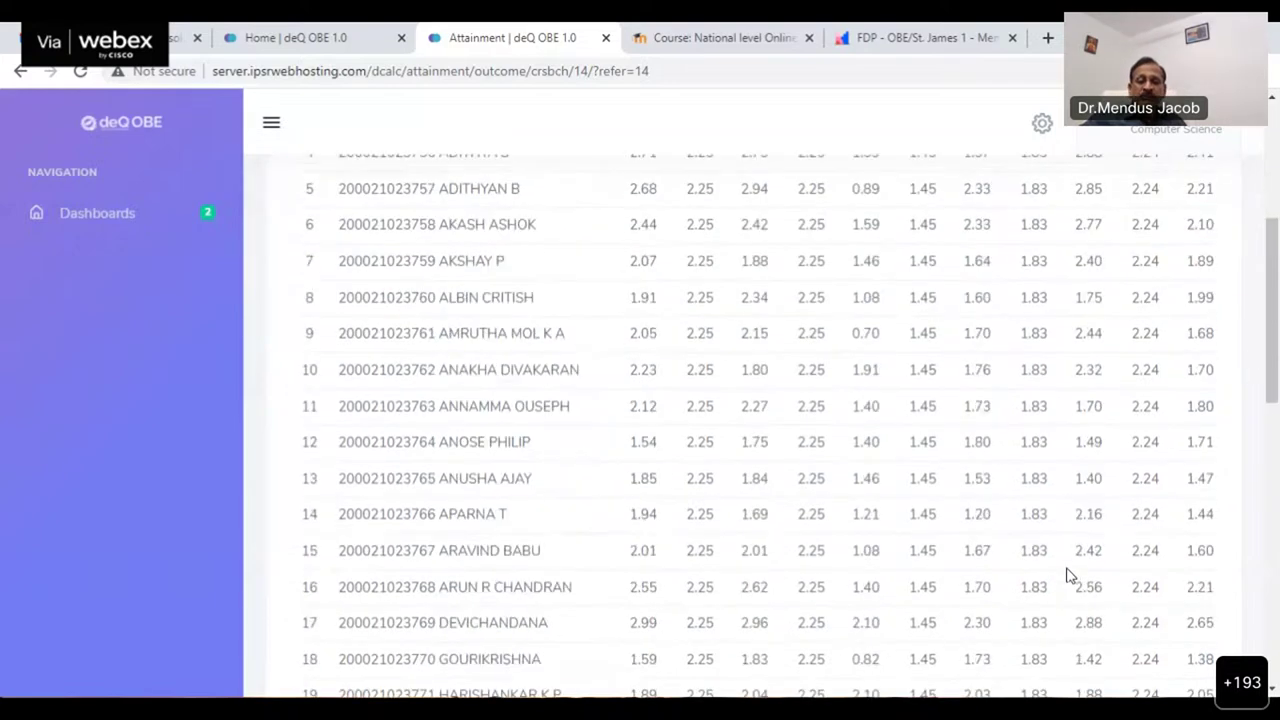
scroll(1066, 576, "up", 7)
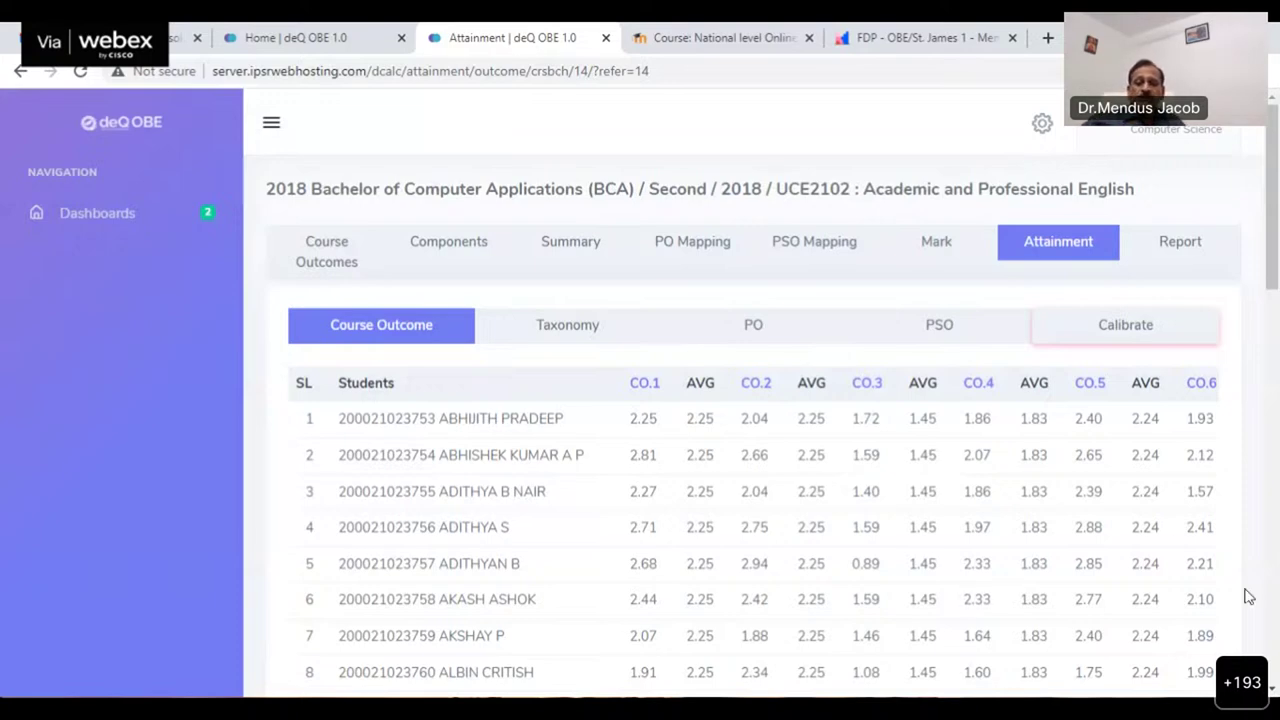
scroll(798, 527, "down", 2)
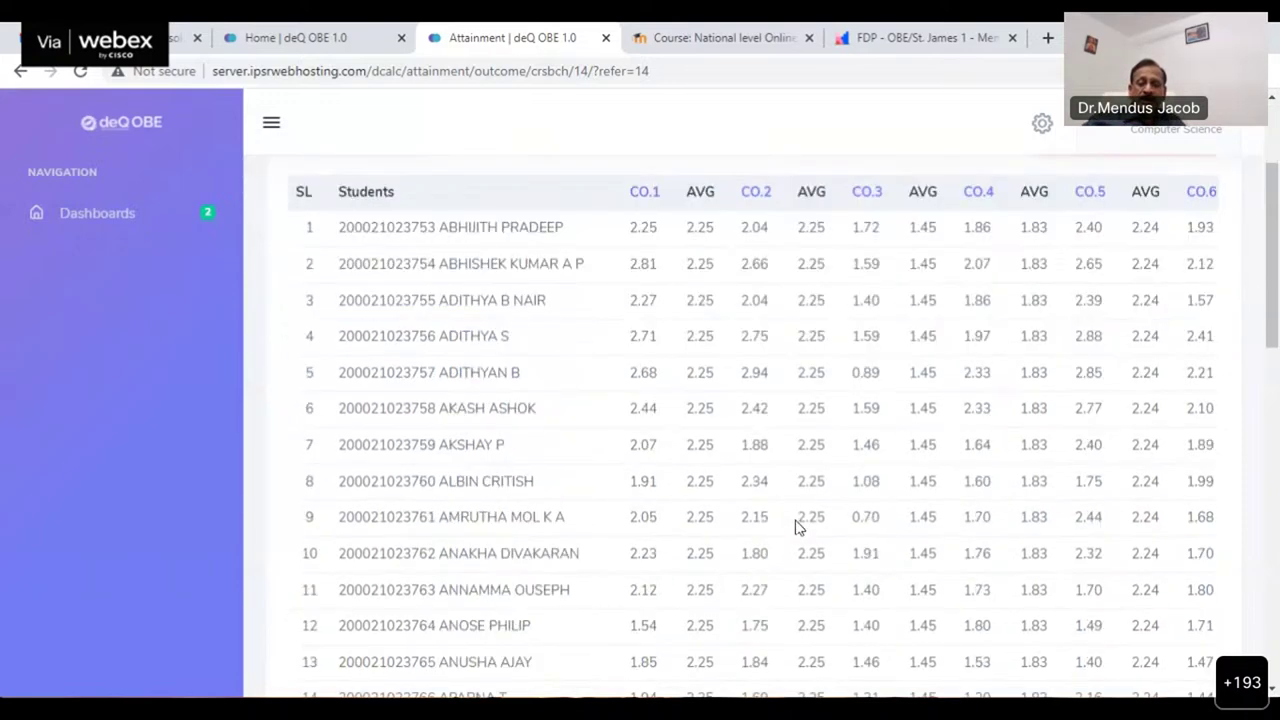
scroll(798, 527, "up", 2)
Step: Open the course report and examine the students' CO.1 to CO.6 attainment against the targets, averages, standard deviations and percentage attainment
left_click(1184, 245)
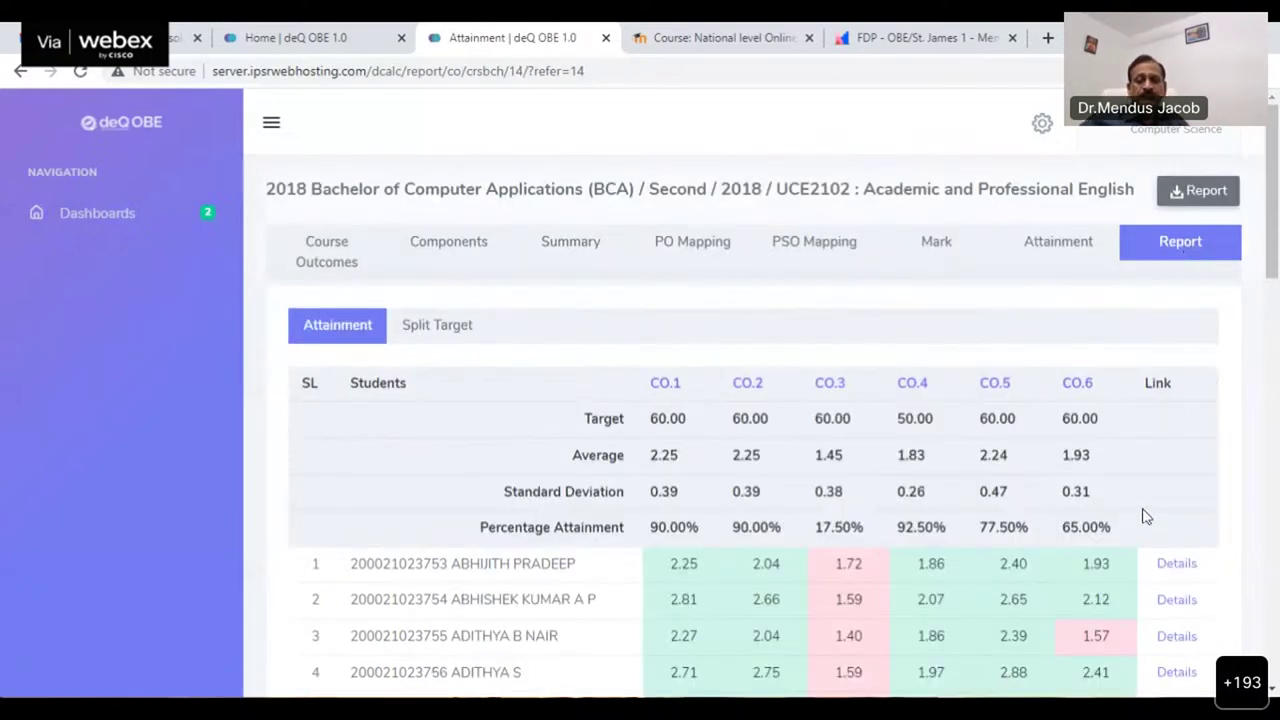
scroll(1143, 514, "down", 2)
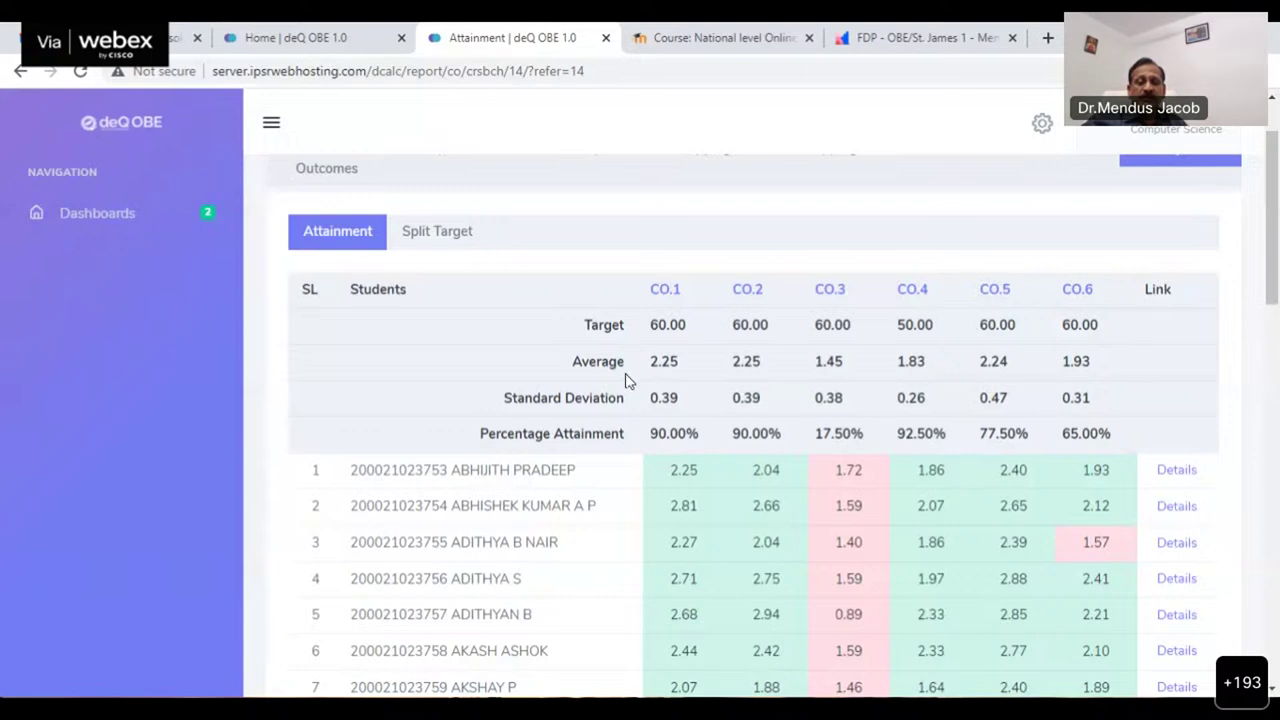
scroll(700, 490, "down", 2)
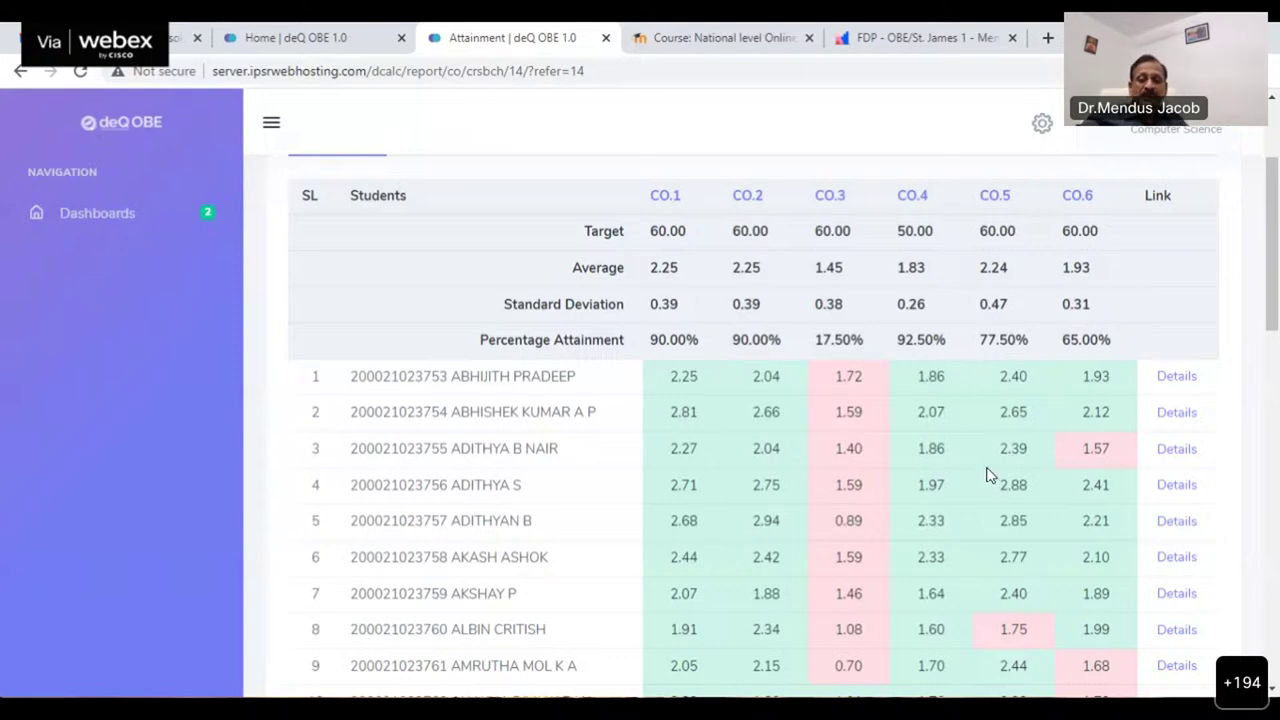
scroll(987, 468, "down", 2)
scroll(987, 475, "down", 10)
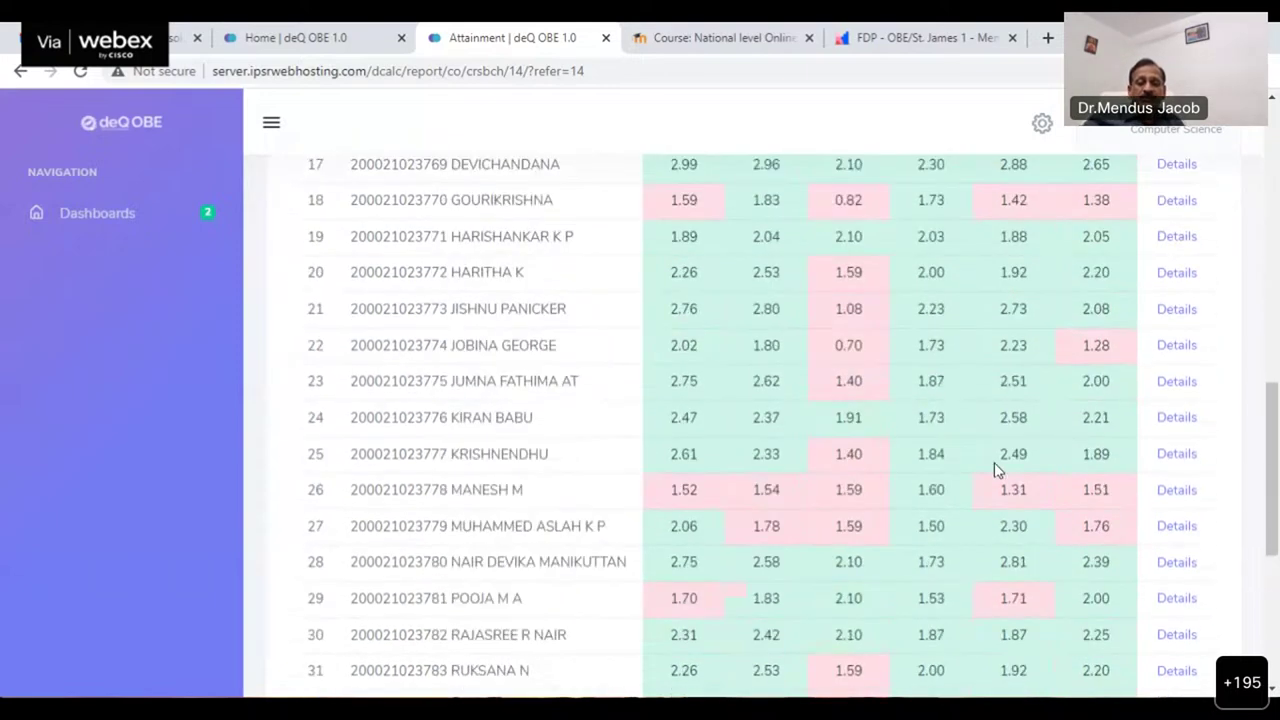
scroll(995, 470, "up", 10)
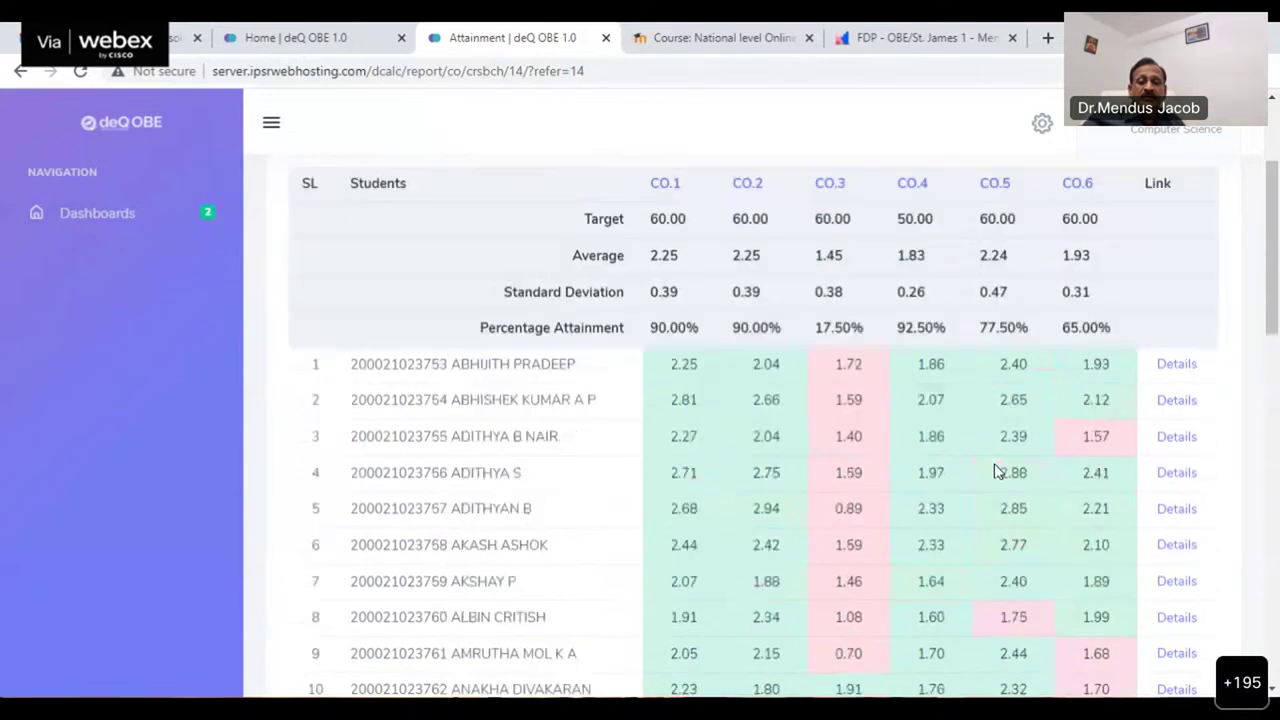
scroll(857, 440, "down", 1)
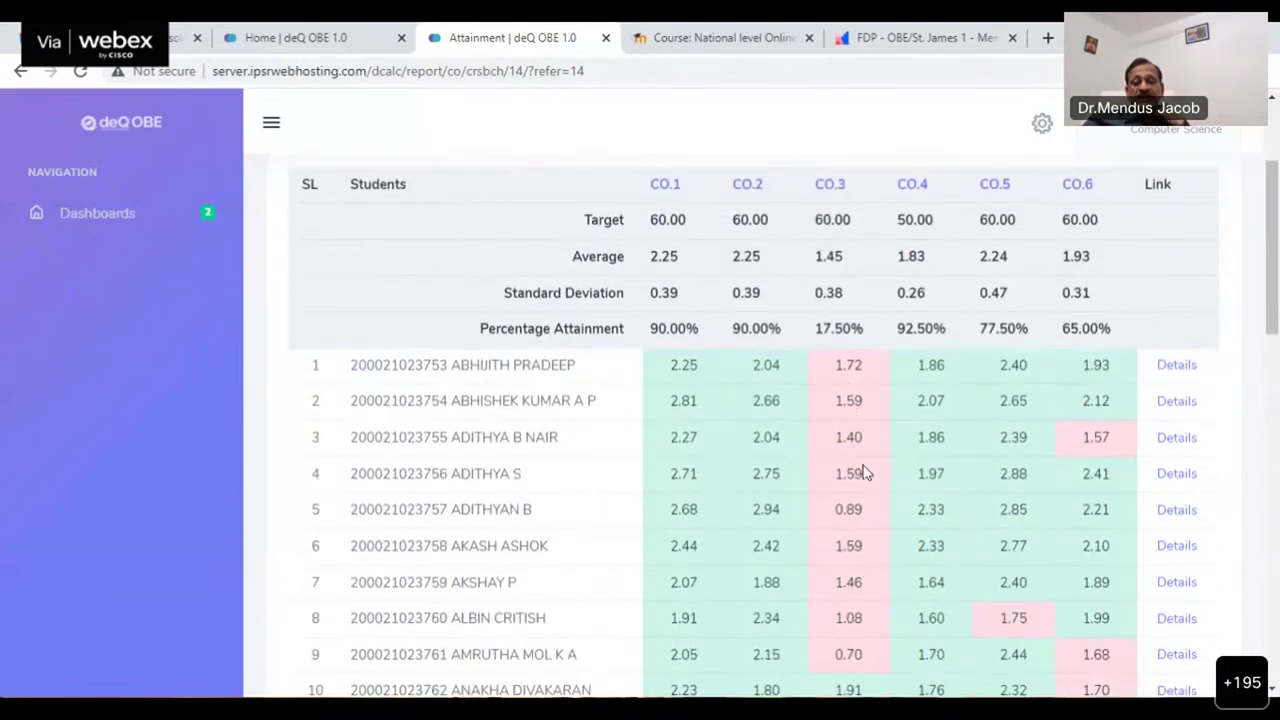
scroll(868, 485, "down", 1)
scroll(868, 488, "down", 2)
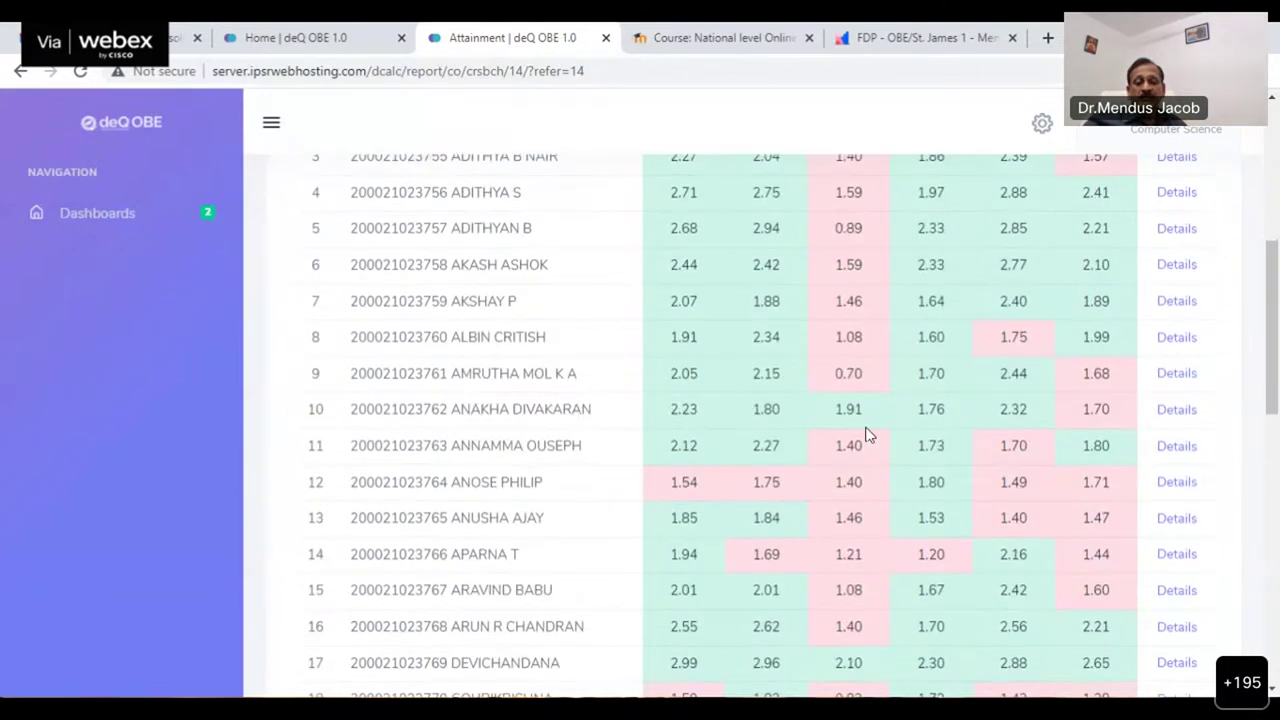
scroll(868, 437, "up", 3)
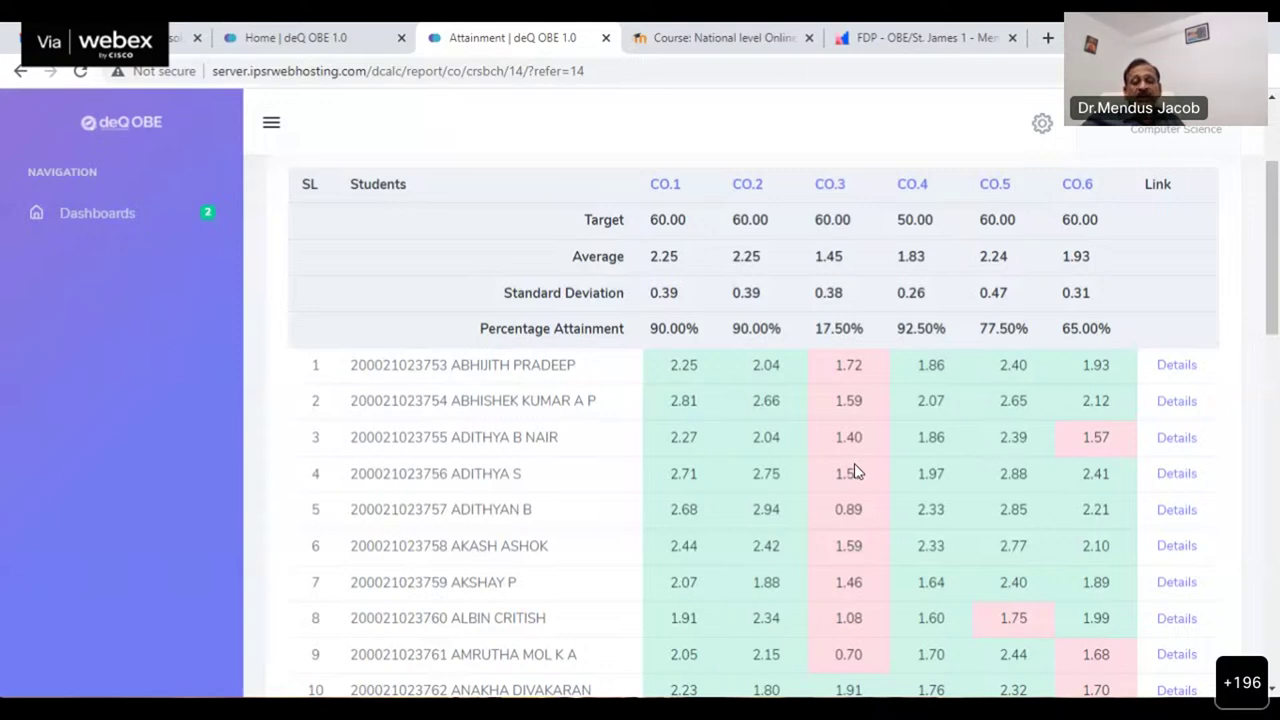
scroll(855, 471, "up", 1)
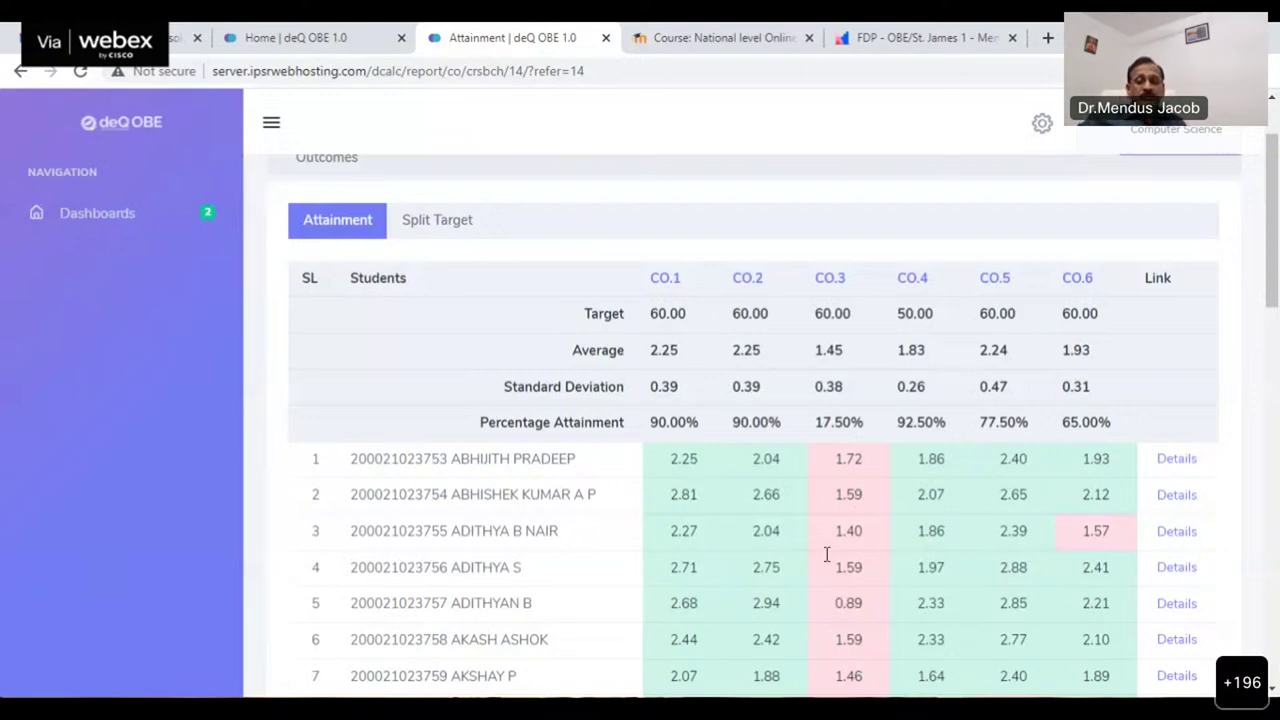
Step: View the first student's attainment split-up charts for each course outcome, and return to the course report
left_click(1184, 461)
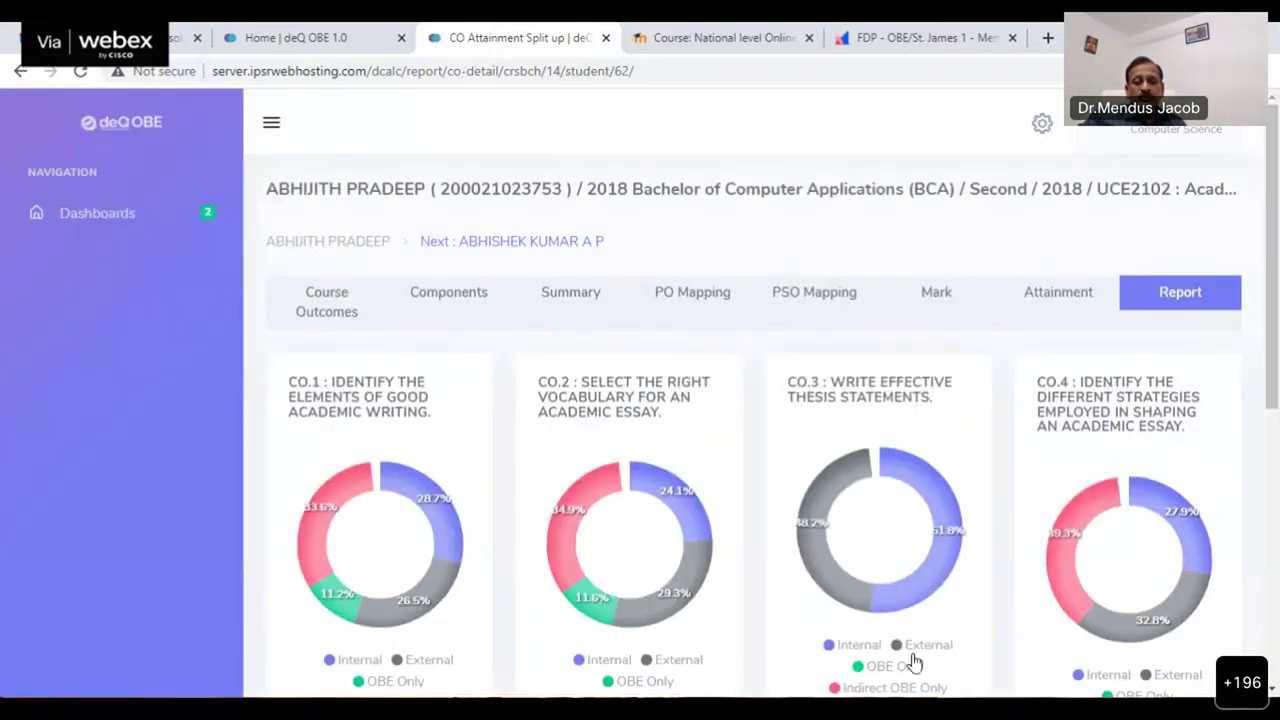
scroll(757, 491, "down", 5)
scroll(716, 536, "up", 5)
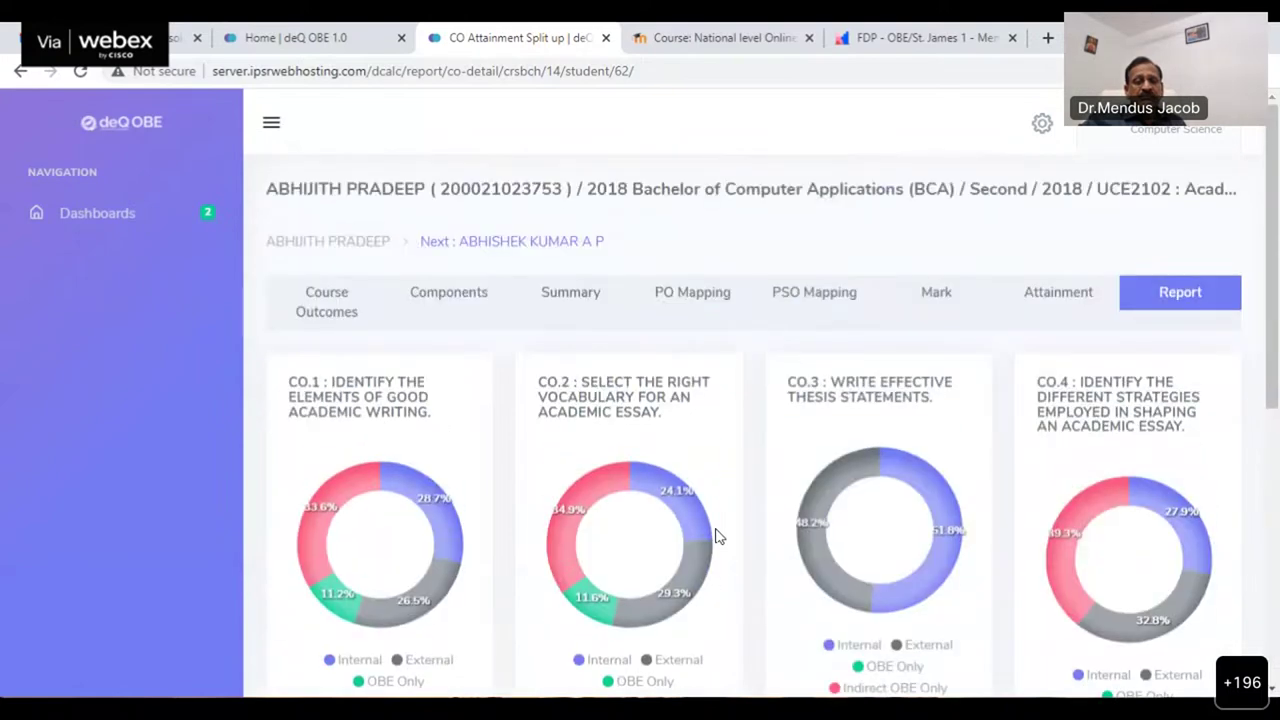
left_click(20, 71)
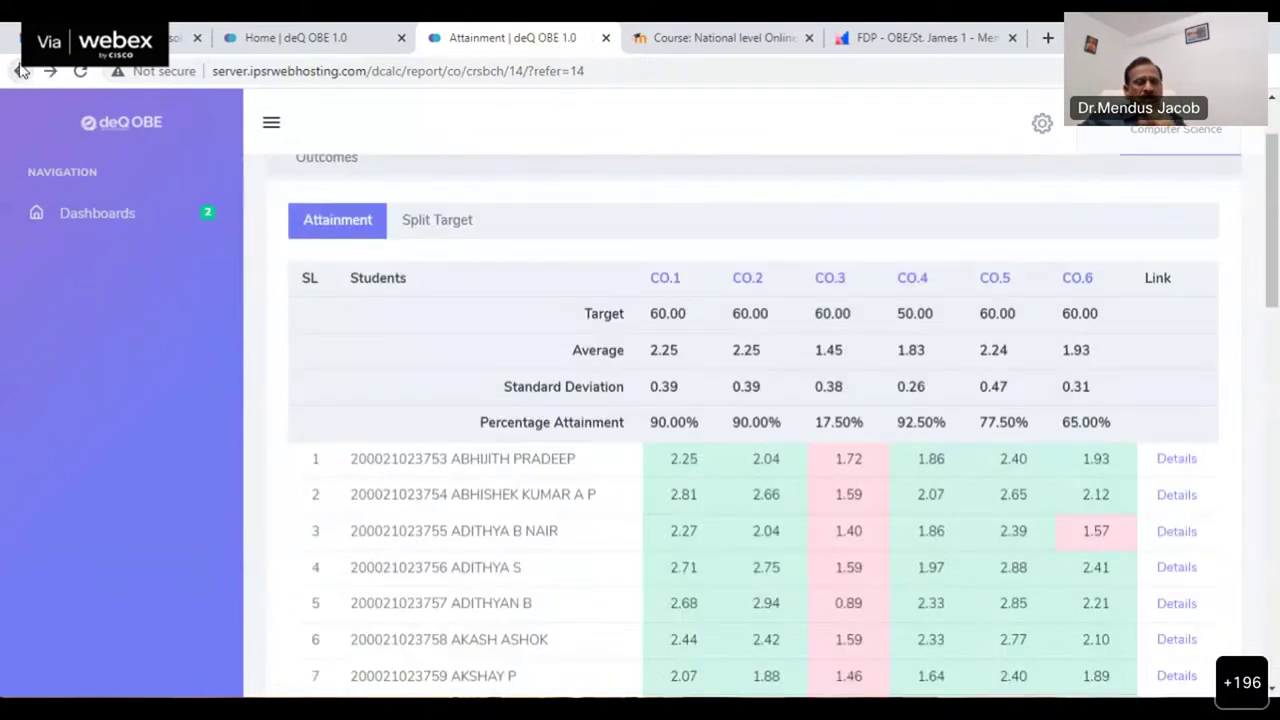
Step: From the HoD dashboard, examine the 2018 BCA batch's taxonomy, programme outcome and programme specific outcome progression, and return to the batch list
left_click(122, 221)
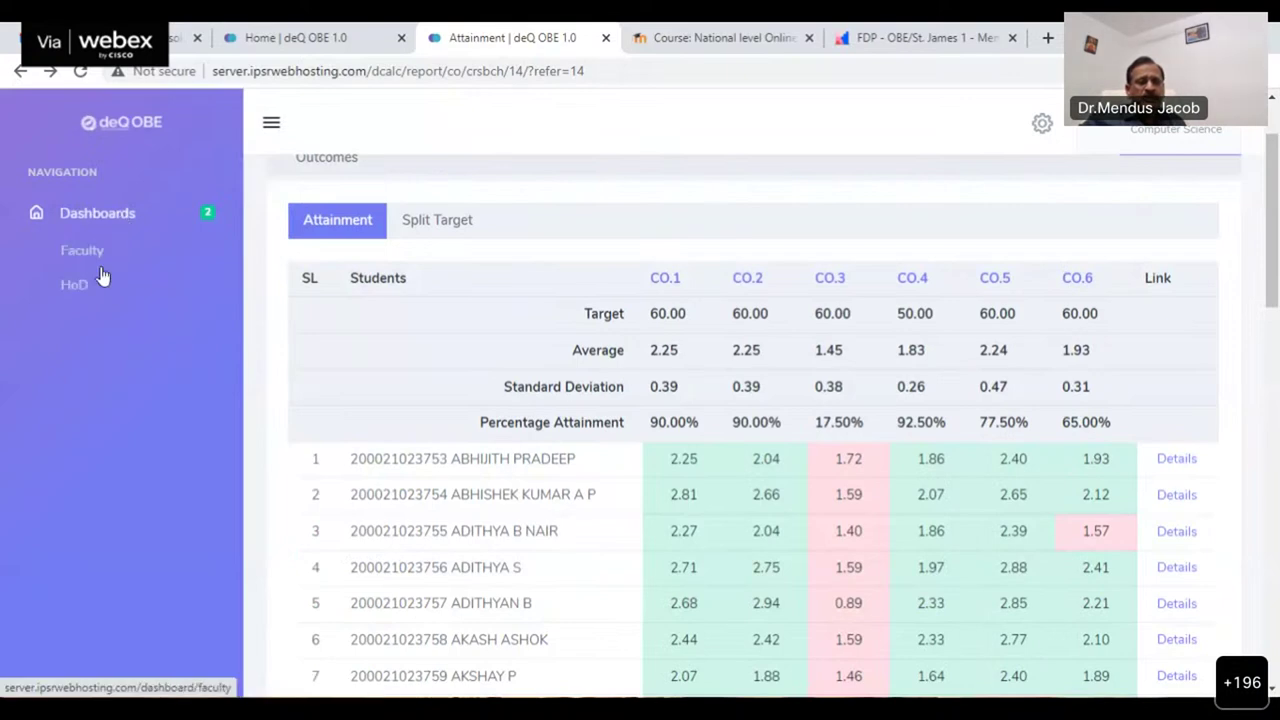
left_click(86, 285)
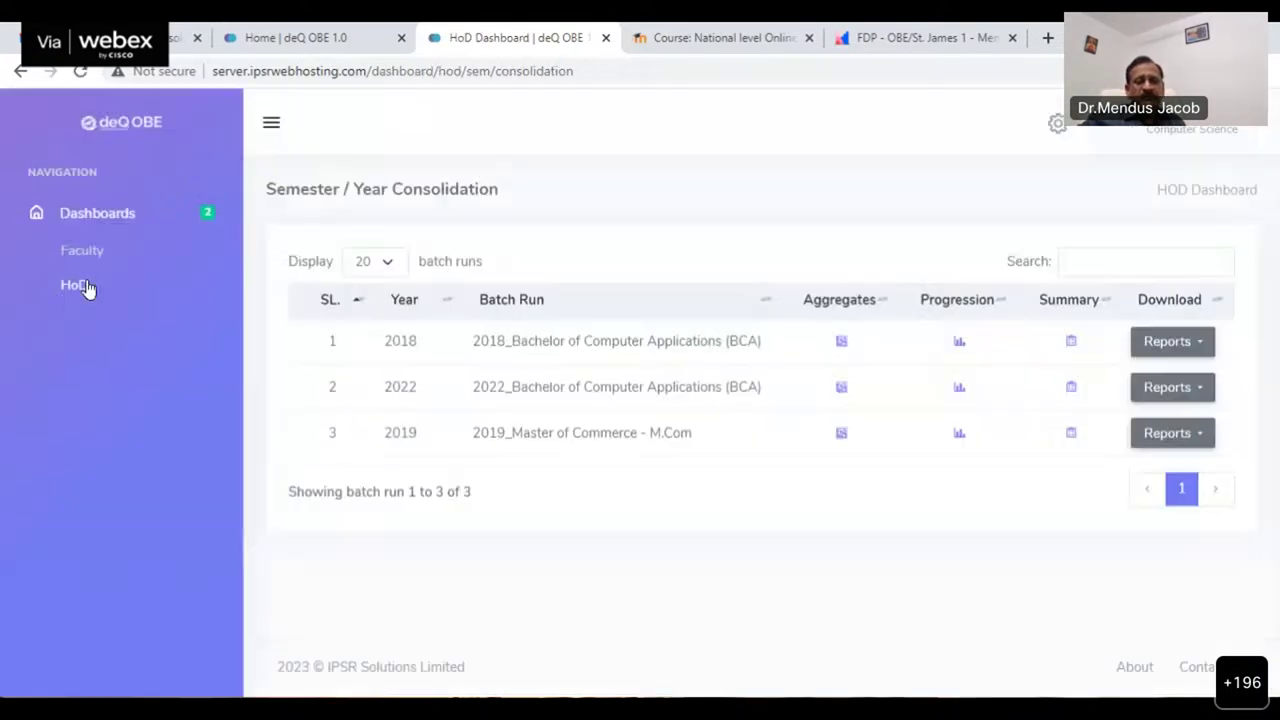
left_click(958, 343)
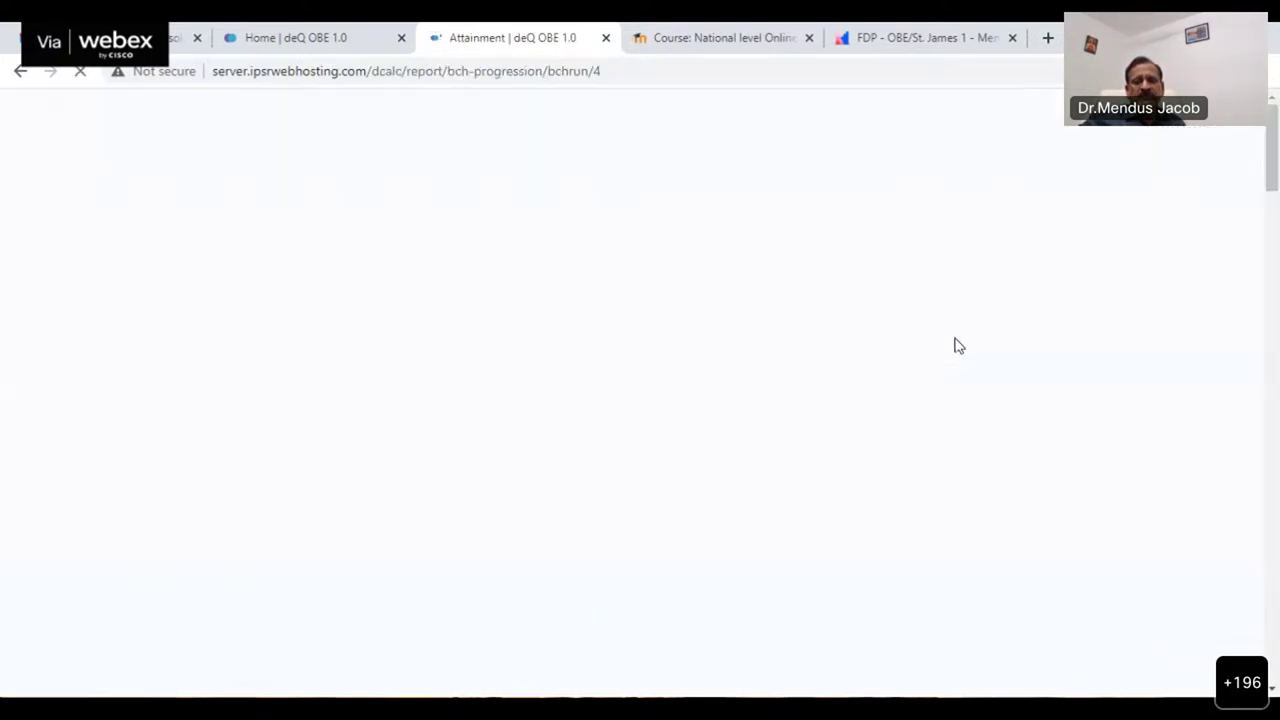
scroll(438, 422, "down", 2)
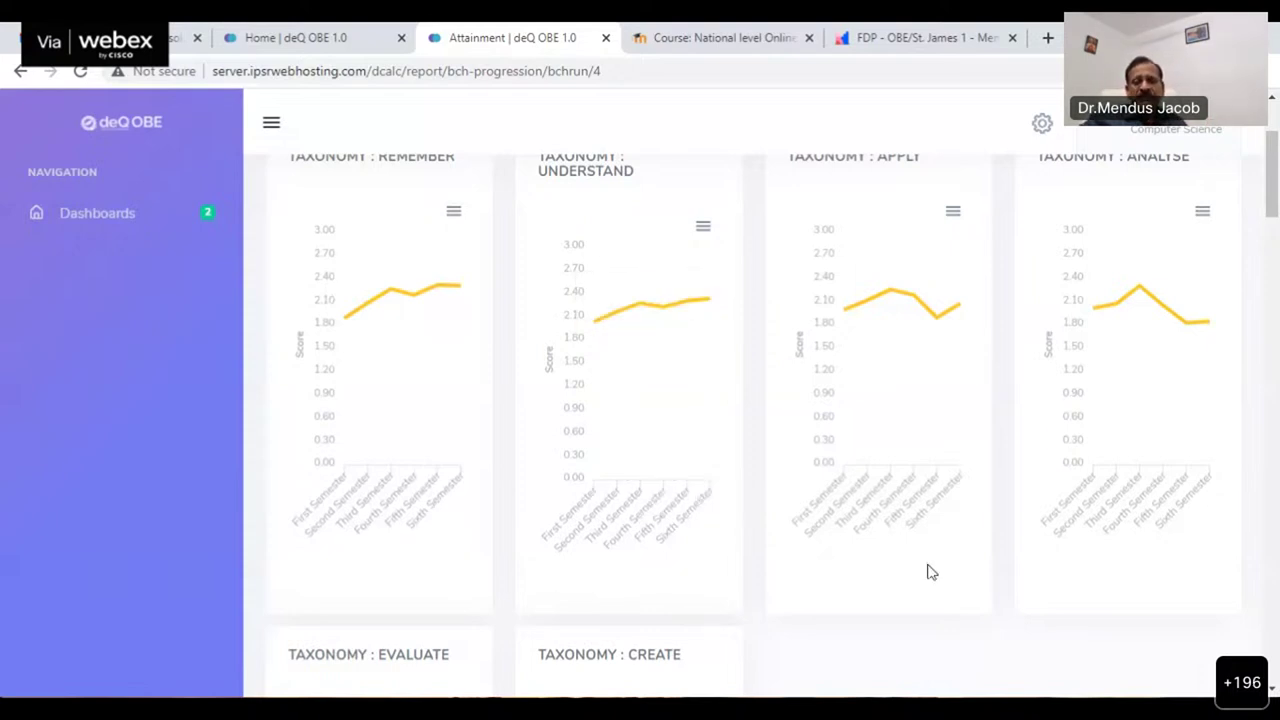
scroll(927, 572, "down", 7)
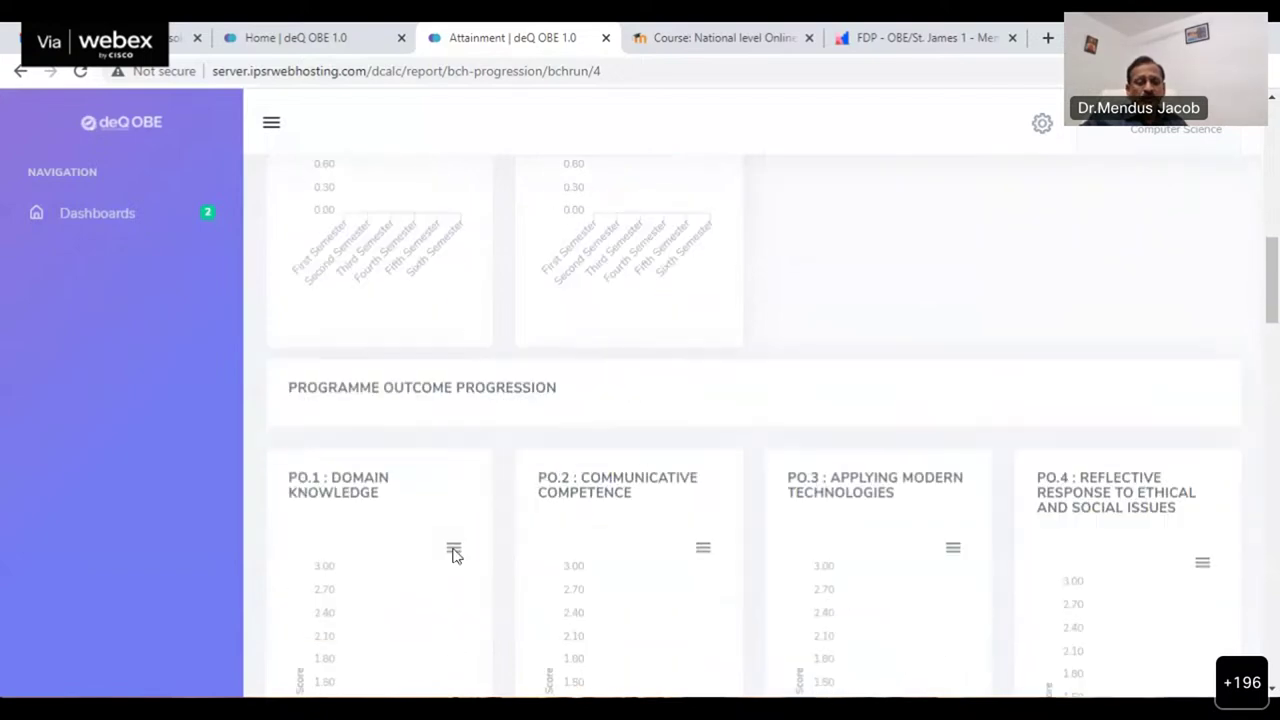
scroll(636, 478, "down", 1)
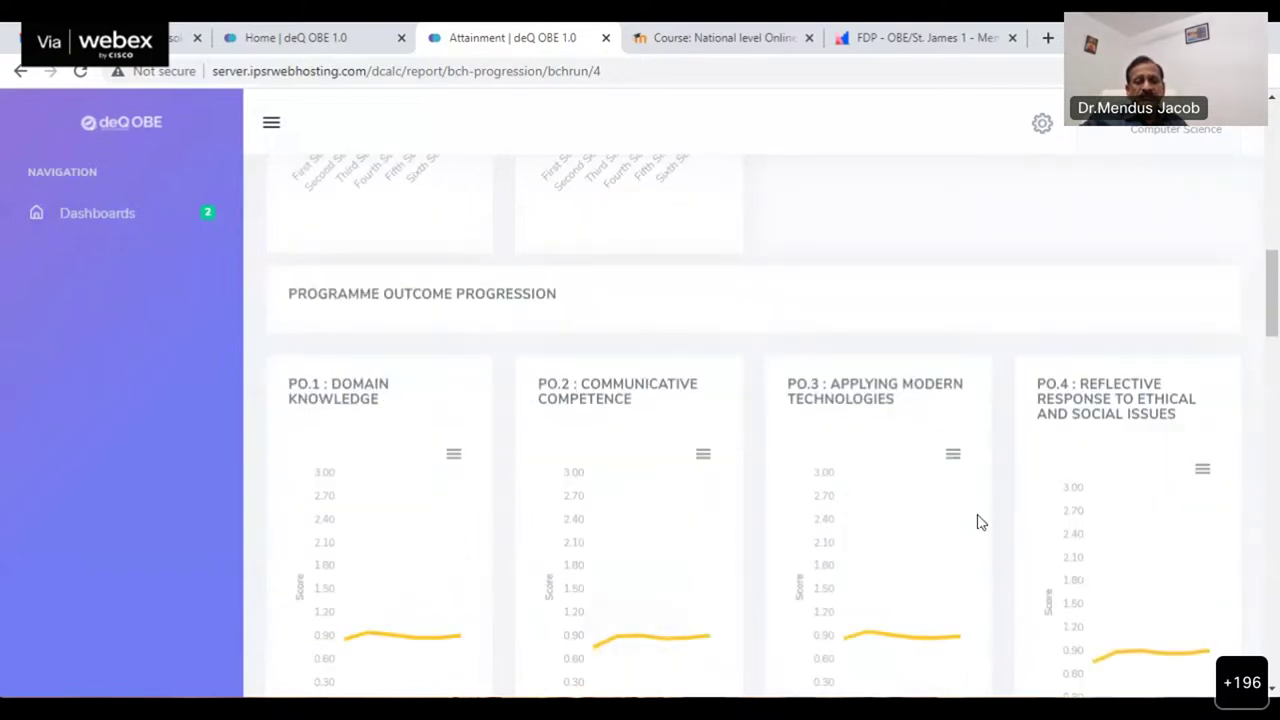
scroll(979, 521, "down", 2)
scroll(979, 521, "down", 15)
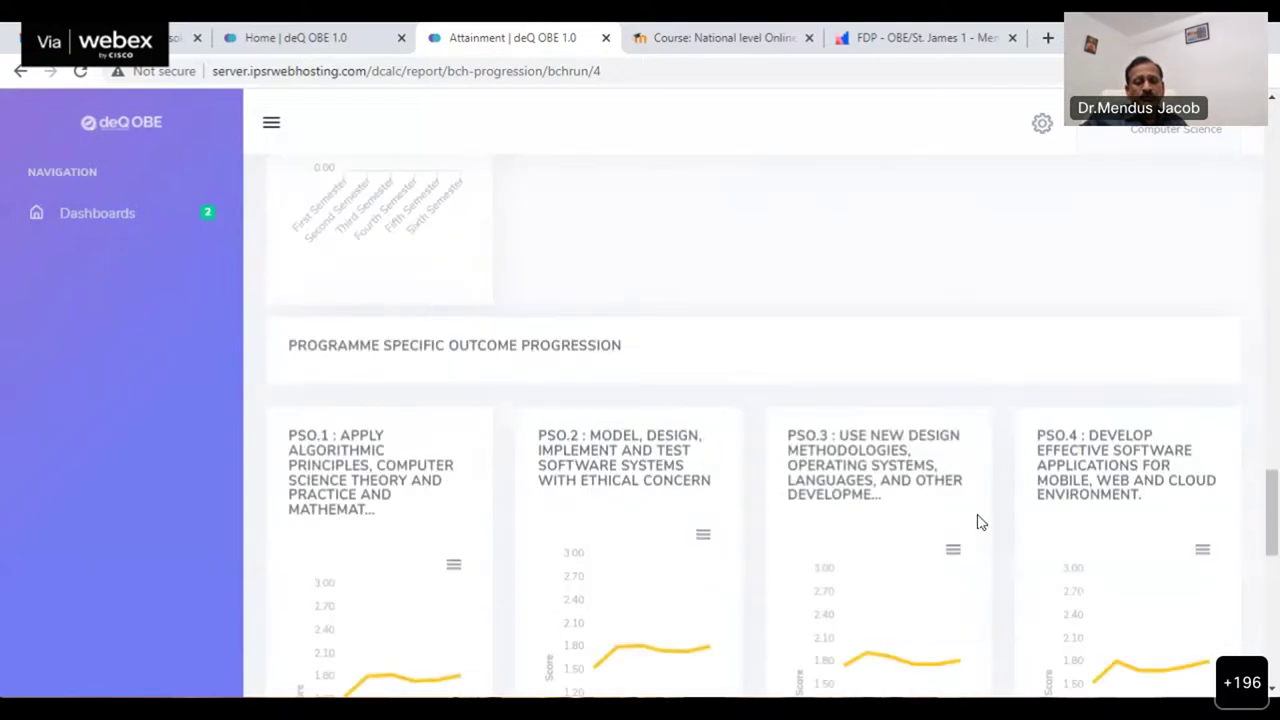
scroll(929, 509, "up", 20)
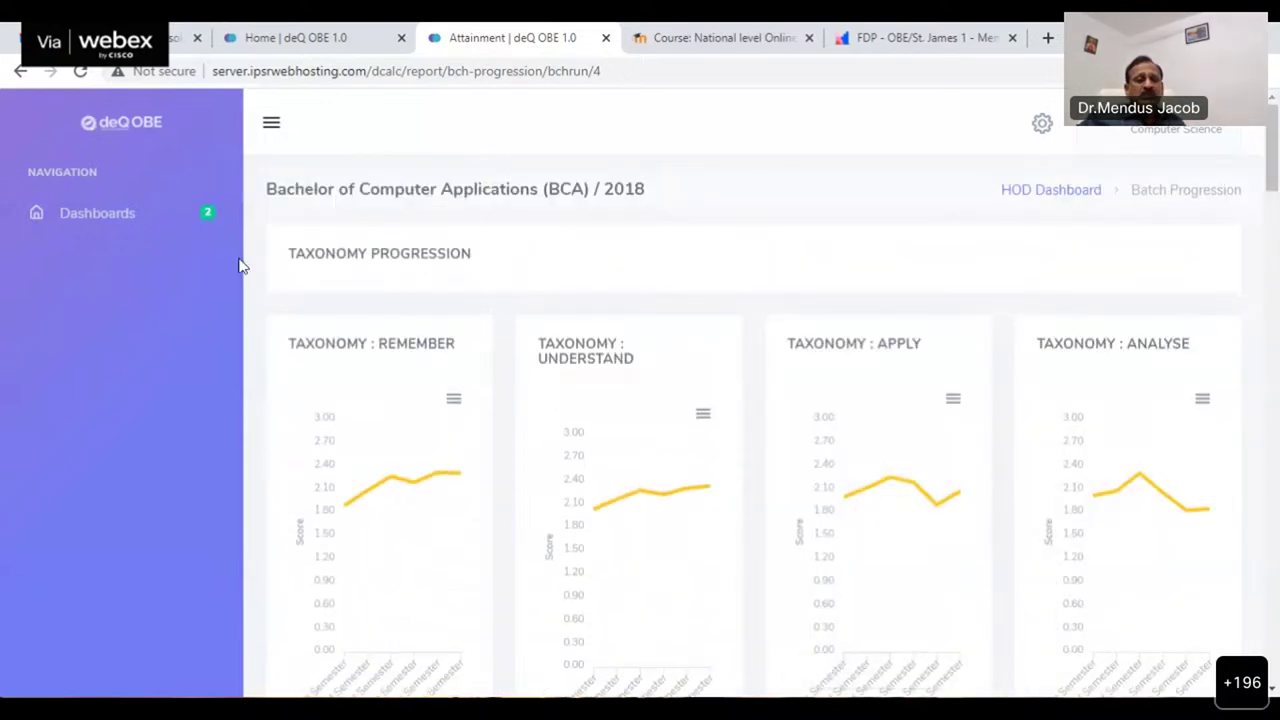
left_click(22, 74)
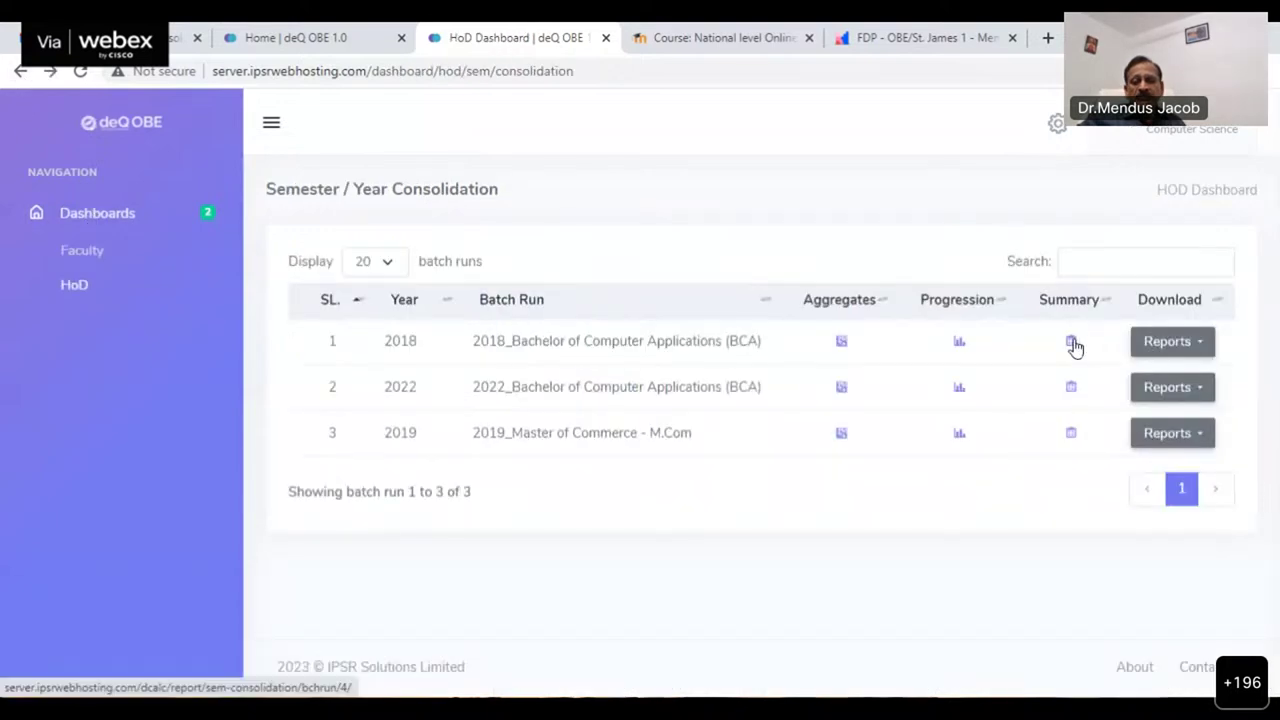
Step: From the 2018 BCA batch summary, examine the first student's taxonomy and PO progression against the averages, and return to the student list
left_click(1072, 343)
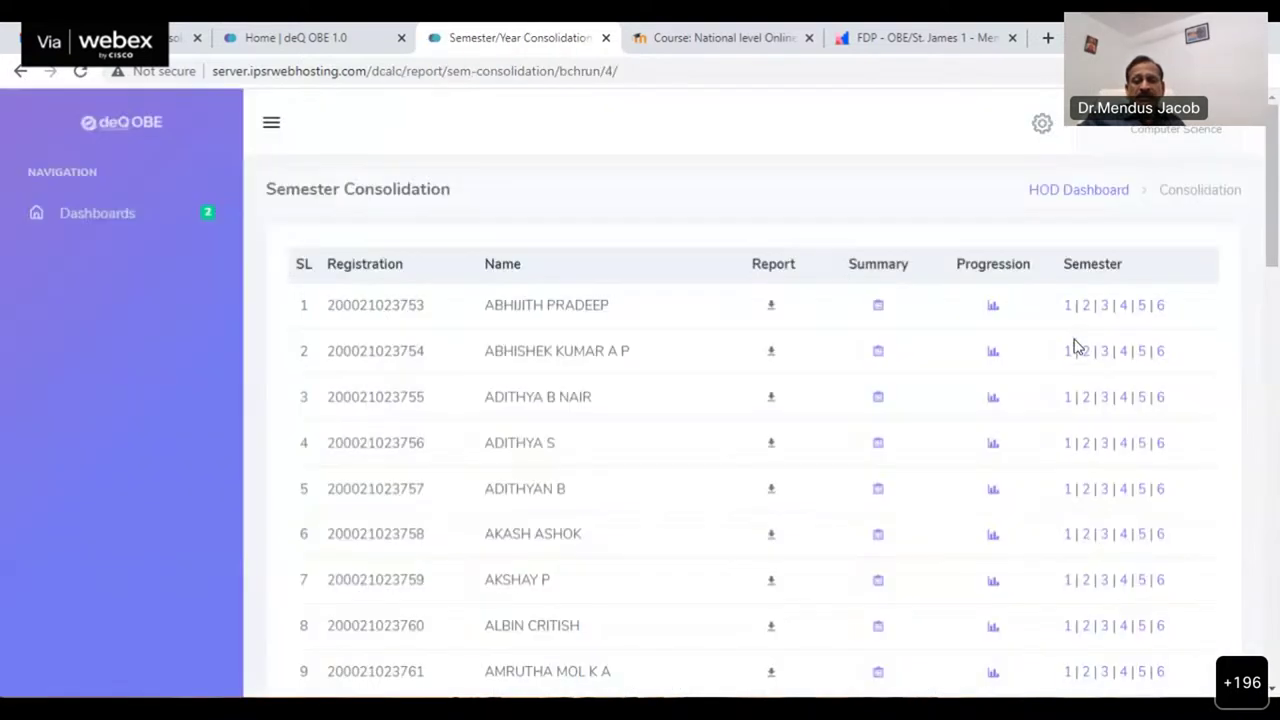
left_click(992, 305)
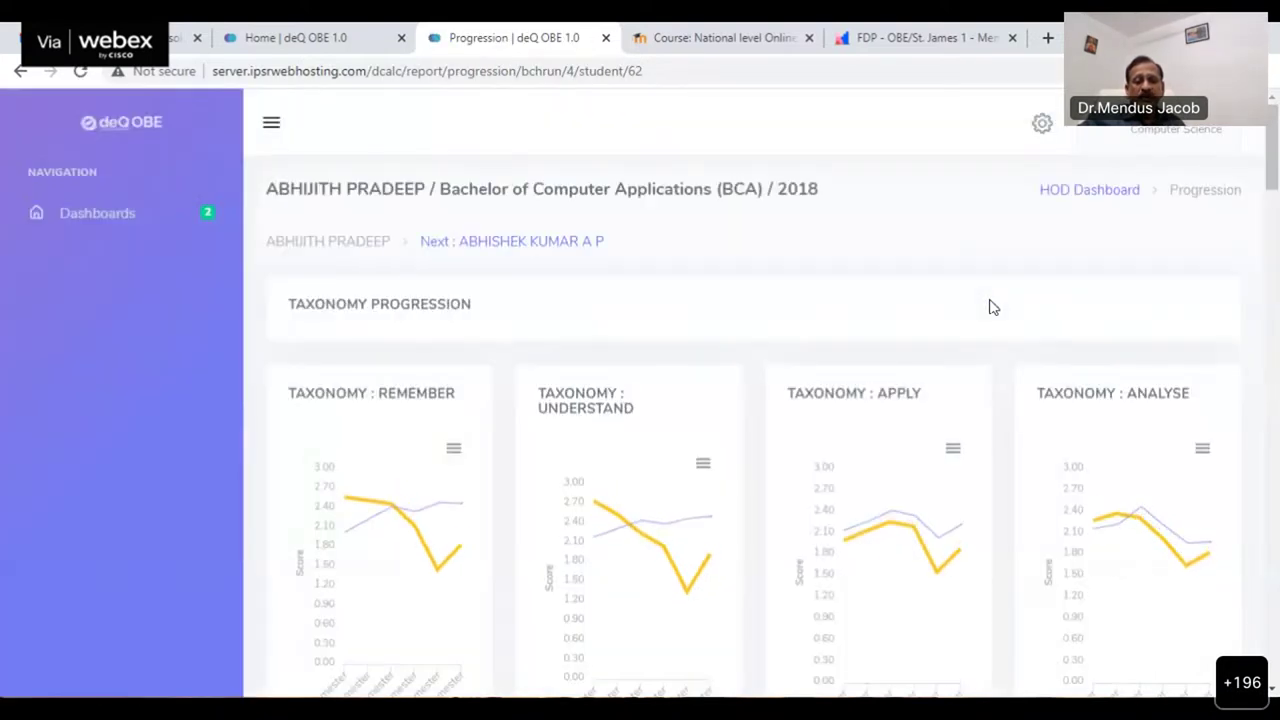
scroll(1035, 570, "down", 2)
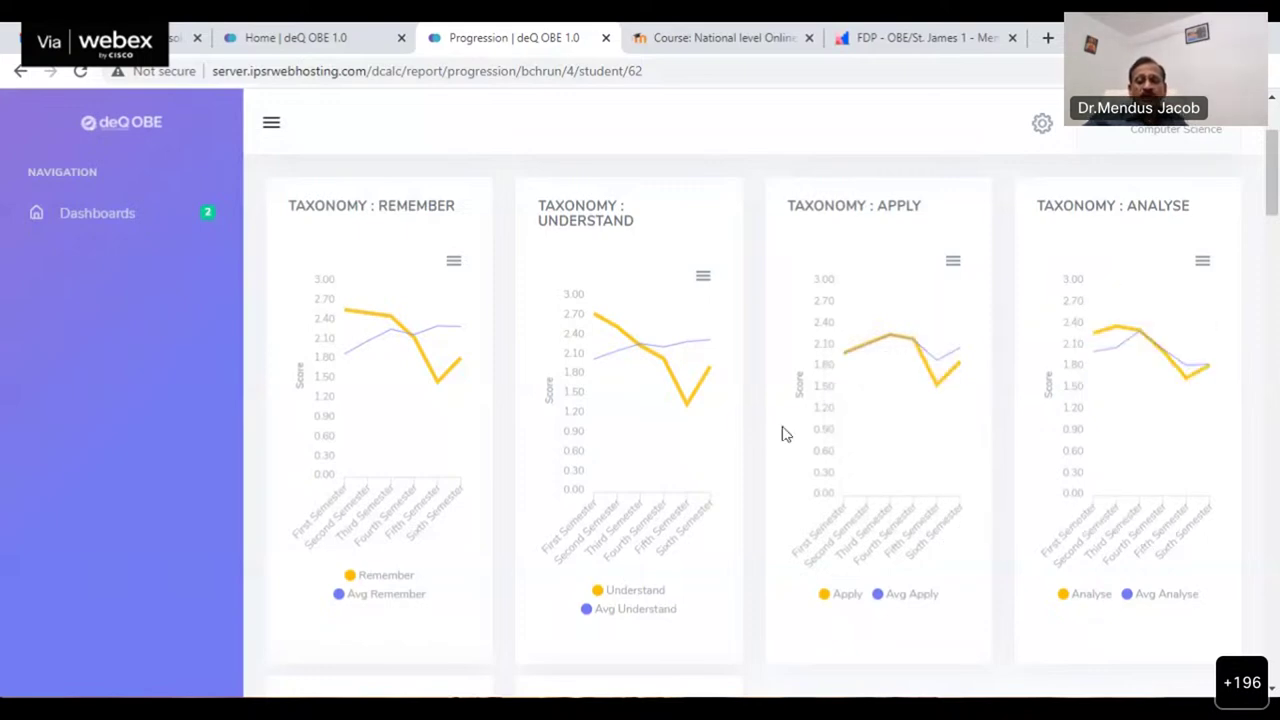
scroll(740, 455, "down", 6)
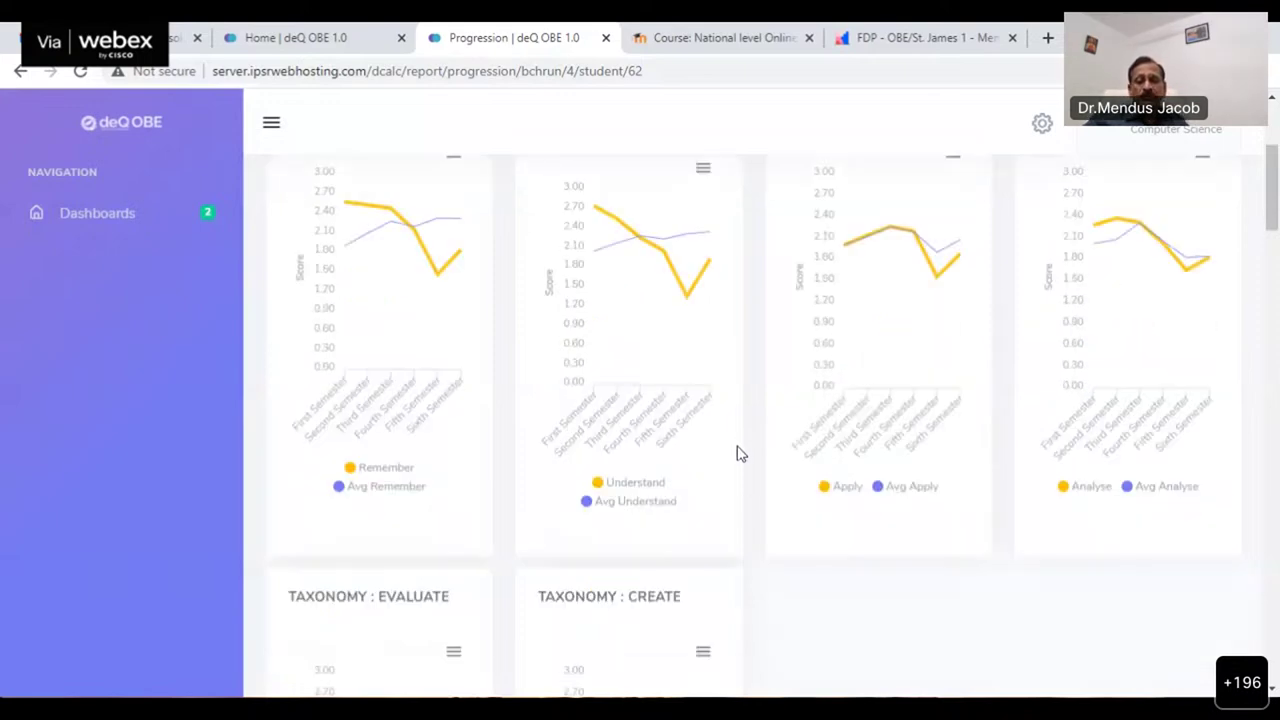
scroll(757, 469, "down", 9)
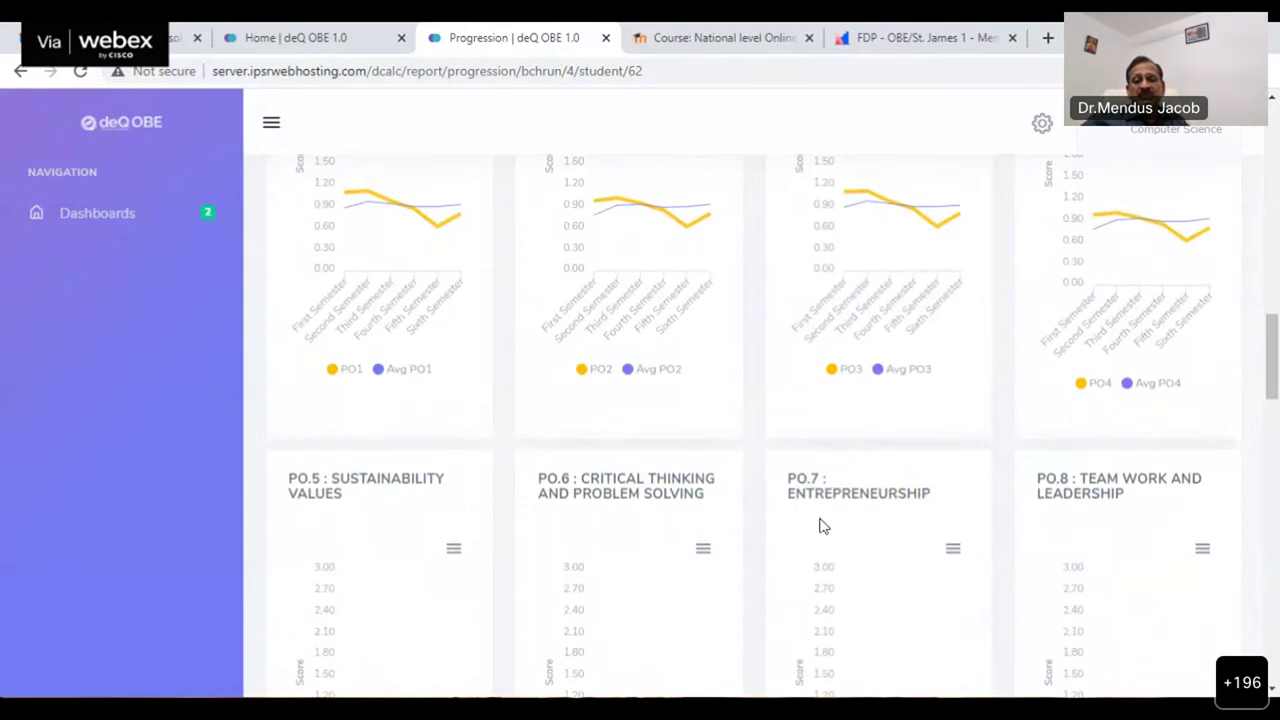
scroll(820, 525, "up", 9)
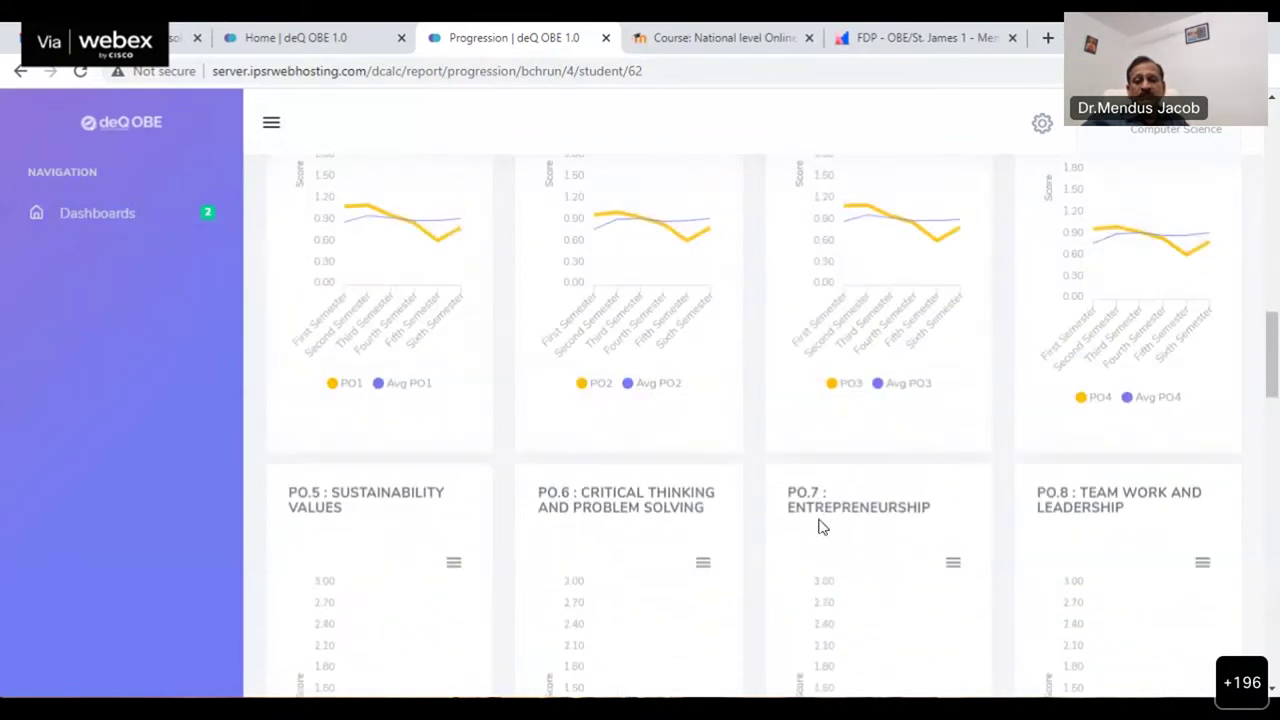
scroll(820, 527, "up", 5)
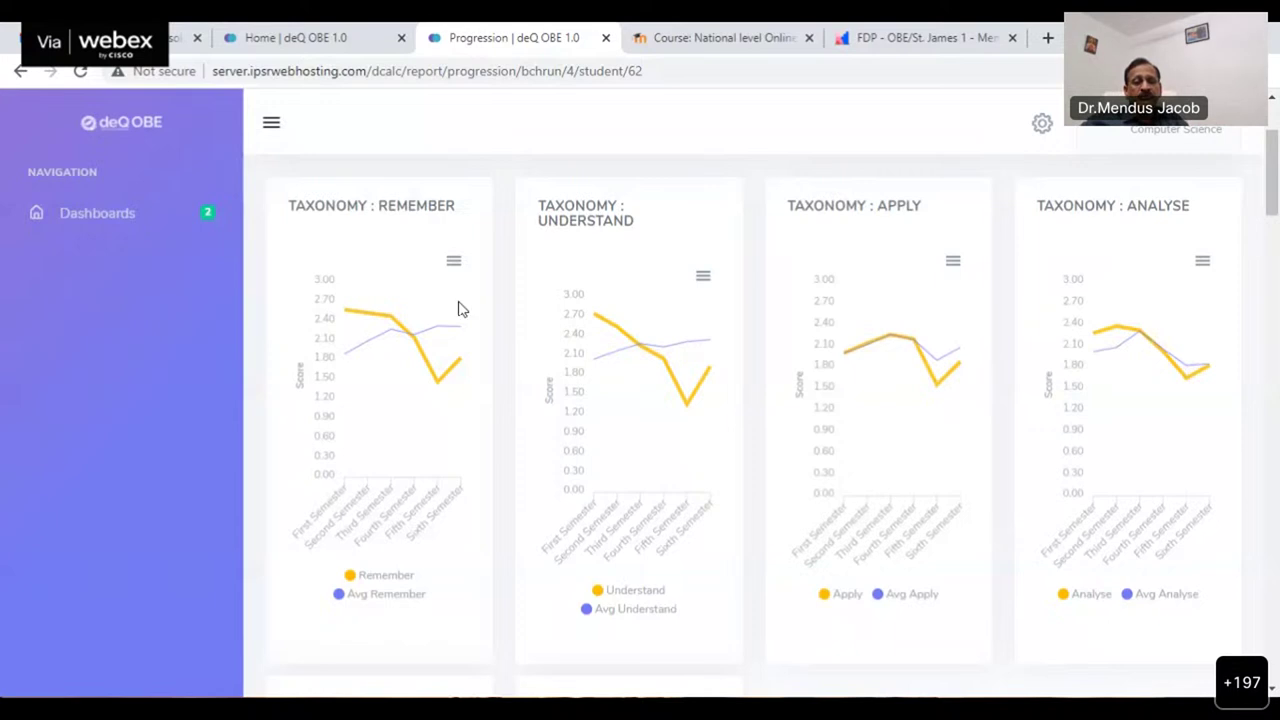
left_click(20, 71)
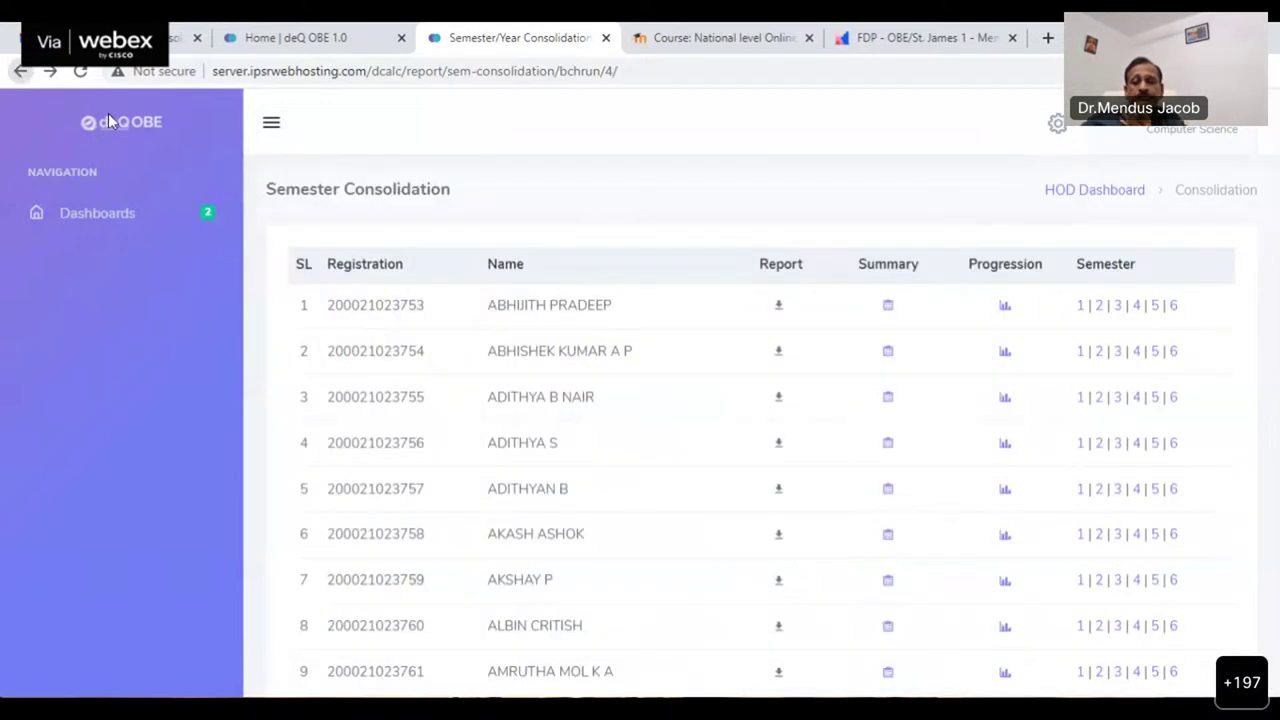
Step: Open the second student's semester 2 consolidation and examine the course, taxonomy, PO and PSO attainment with their trends
left_click(1101, 353)
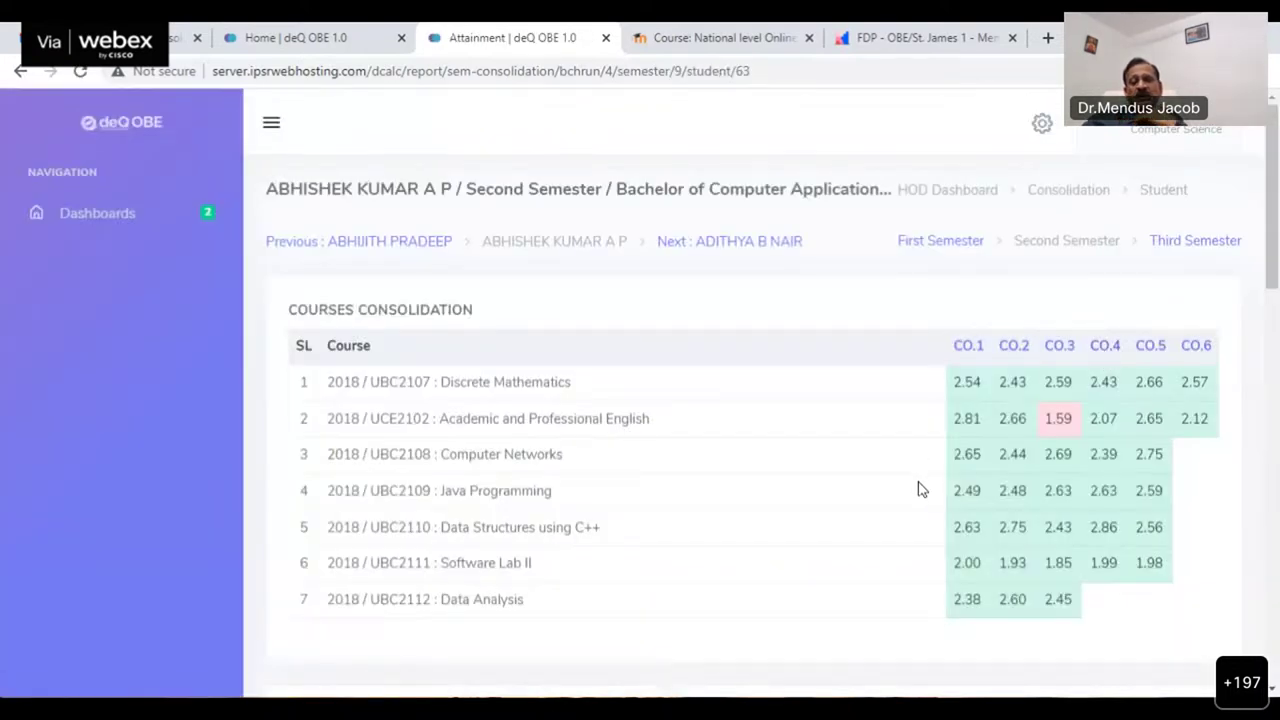
scroll(898, 487, "down", 1)
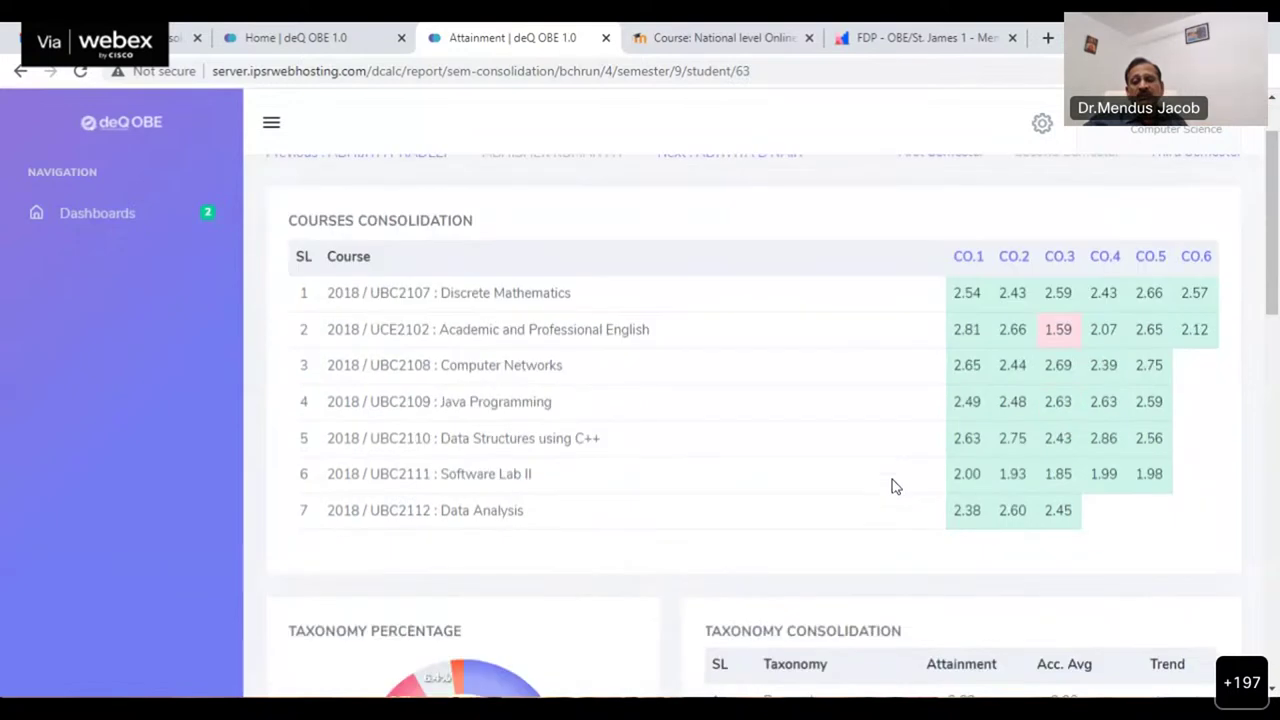
scroll(895, 487, "up", 1)
scroll(895, 487, "down", 5)
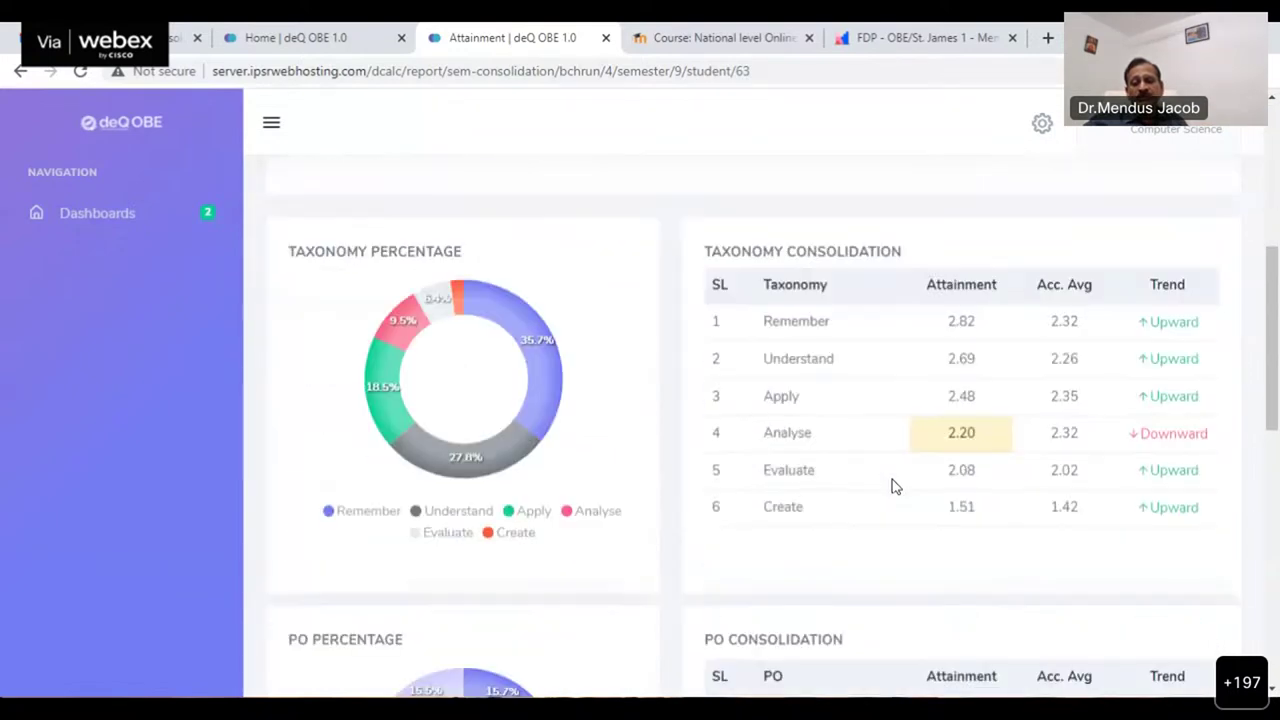
scroll(1063, 414, "down", 3)
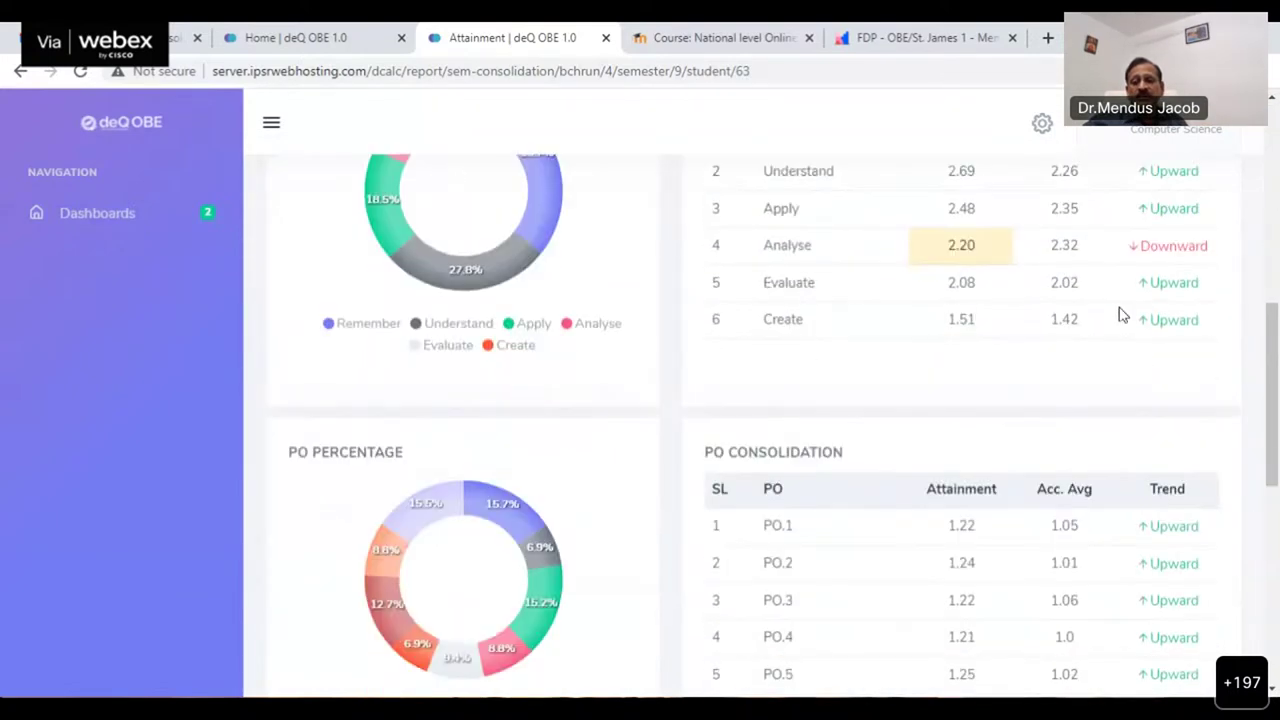
scroll(1063, 342, "down", 6)
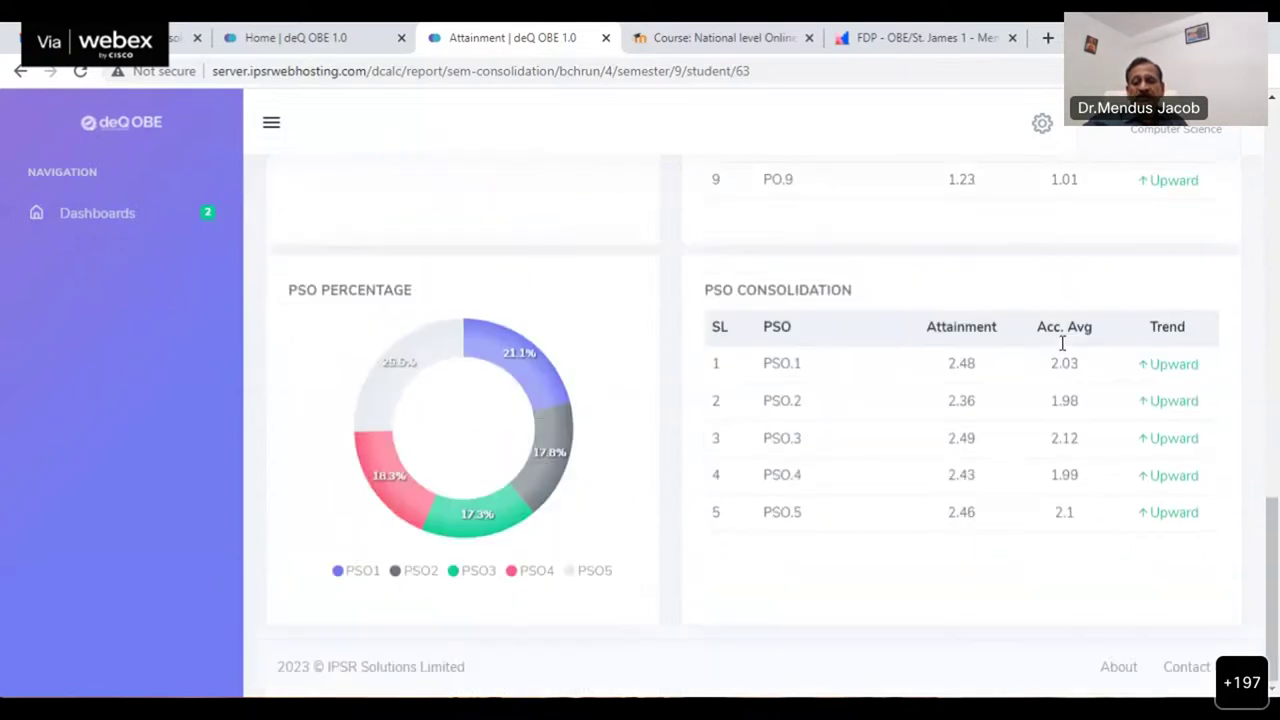
scroll(1063, 350, "up", 15)
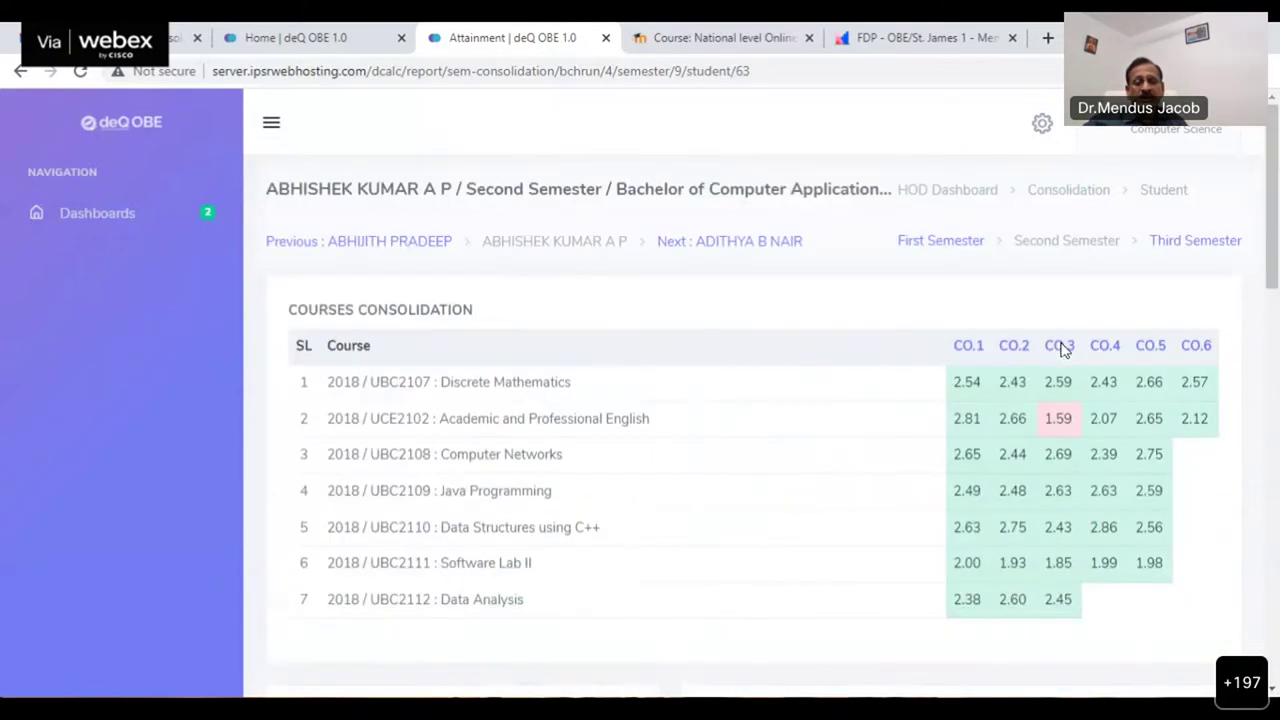
Step: Open the second student's third semester consolidation and examine the course, taxonomy, PO and PSO attainment with their trends
left_click(1205, 249)
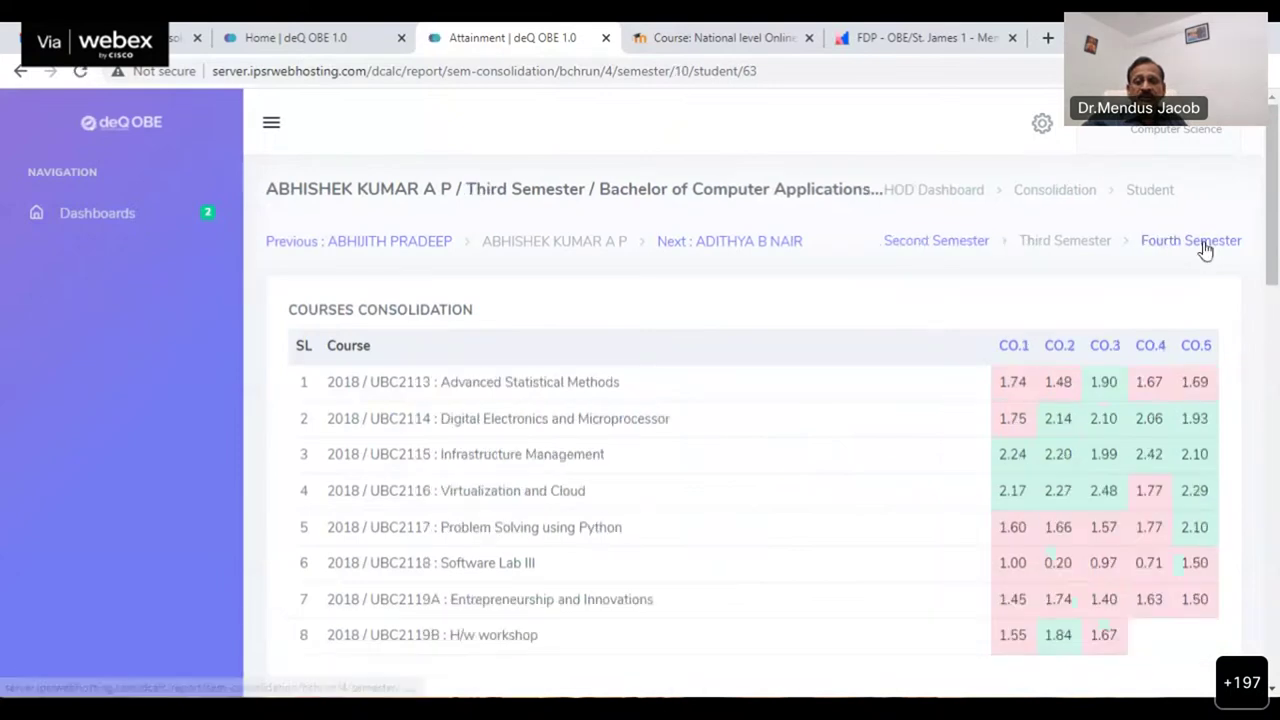
scroll(868, 463, "down", 4)
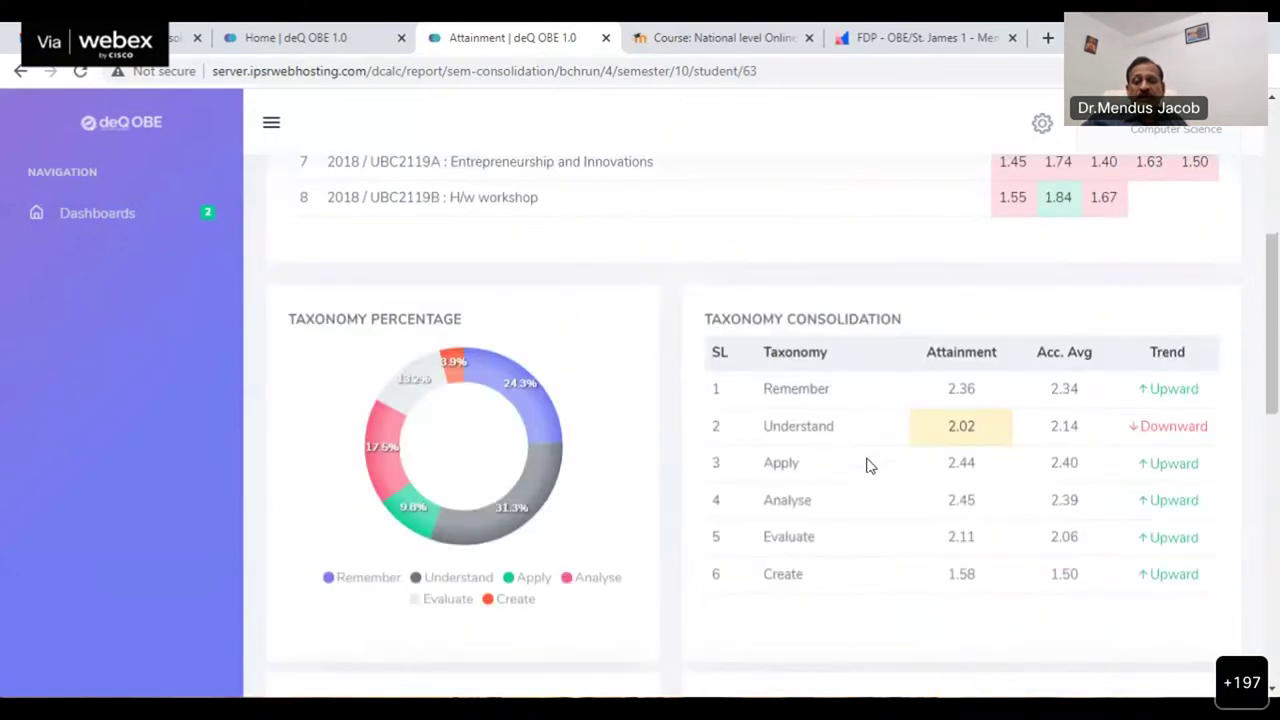
scroll(868, 463, "down", 7)
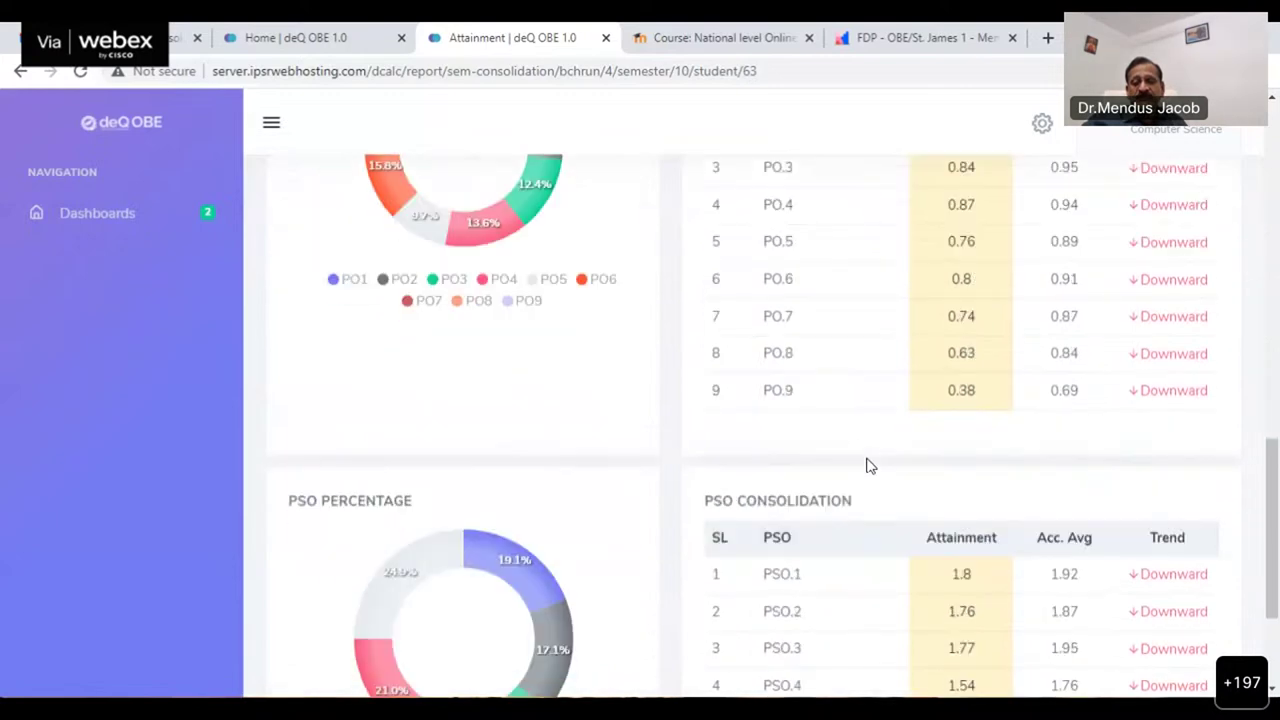
scroll(868, 463, "down", 2)
scroll(868, 463, "up", 10)
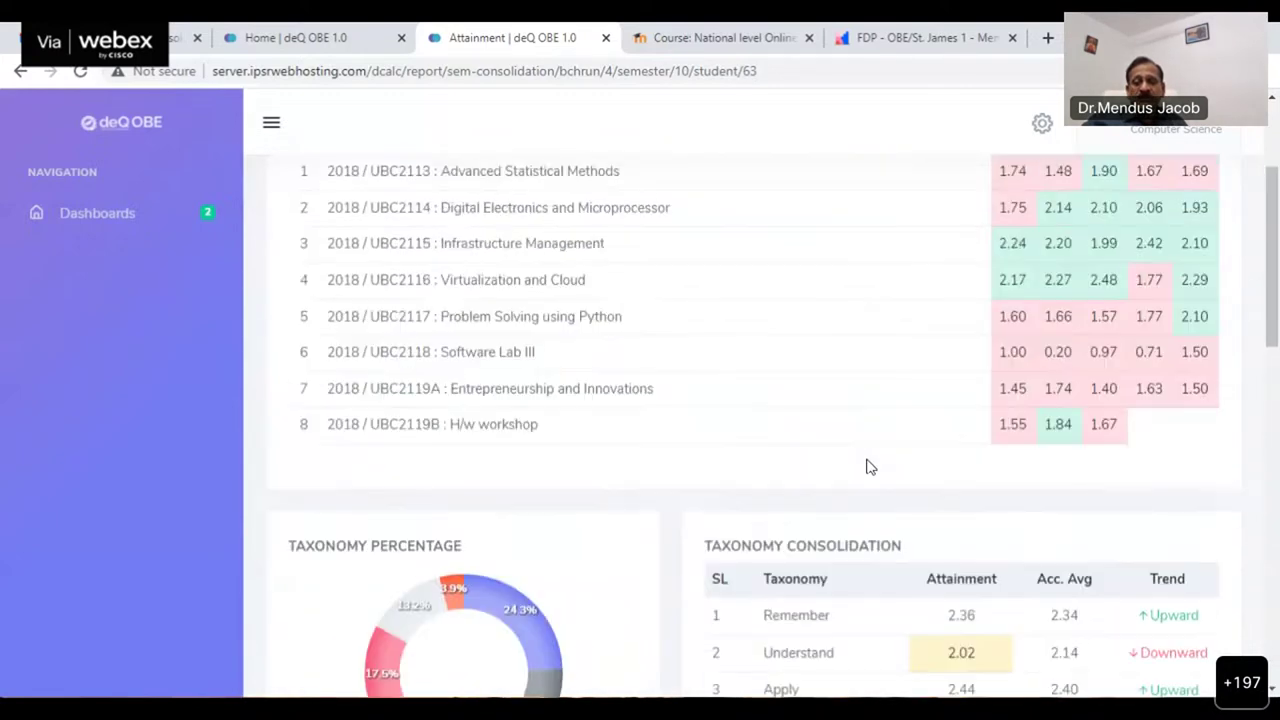
scroll(868, 466, "up", 2)
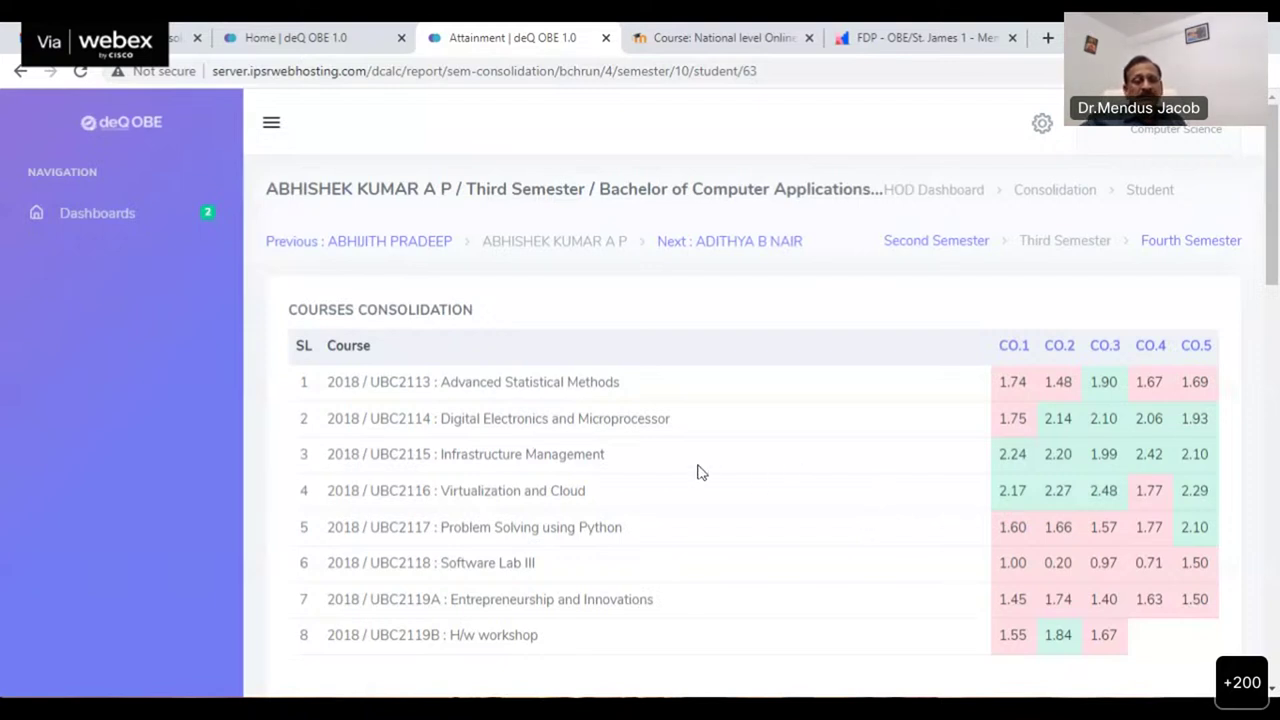
Step: Open the QP - Model question paper and examine the K-level and CLO tags on the questions in Sections A, B and C
left_click(110, 213)
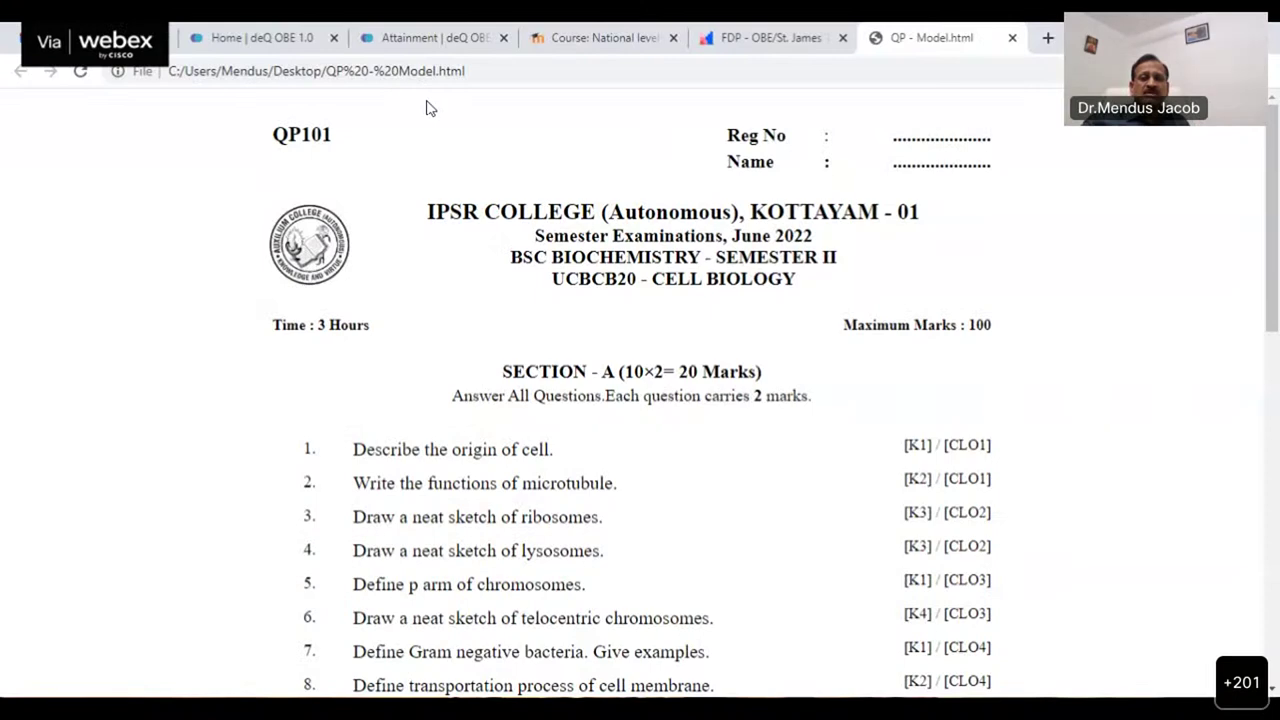
scroll(1133, 444, "down", 2)
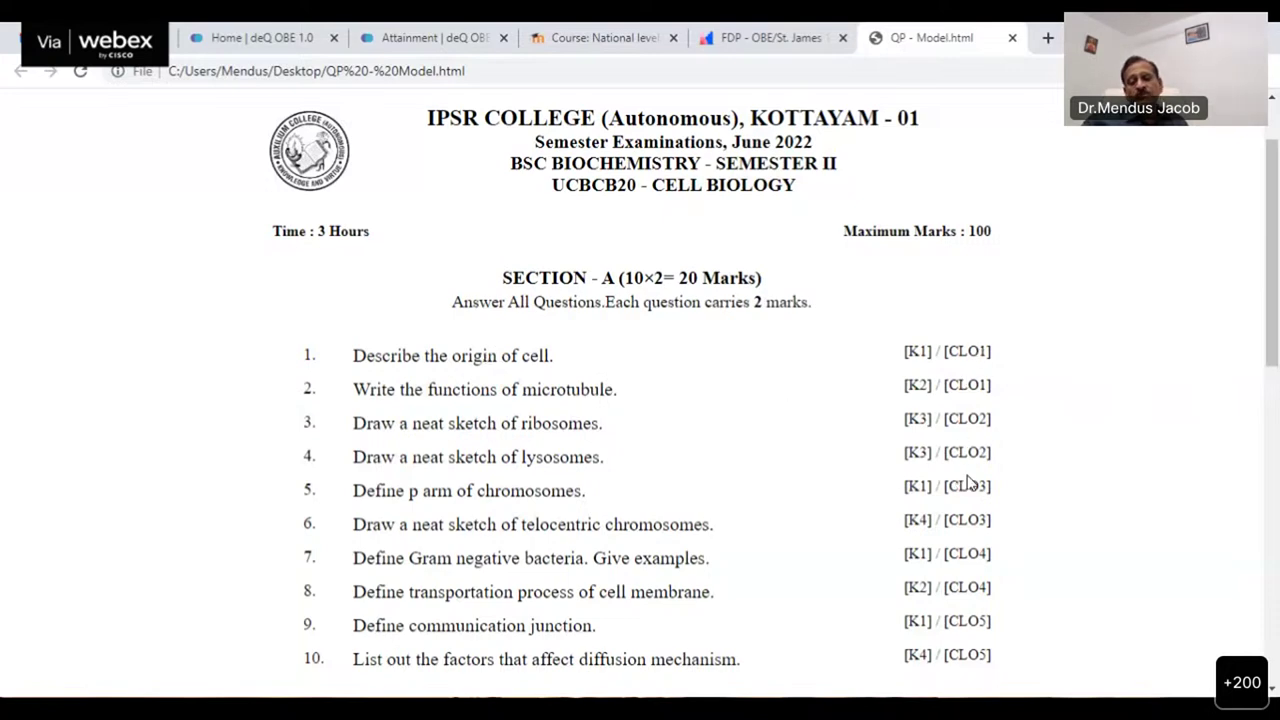
scroll(966, 481, "down", 1)
scroll(968, 481, "down", 8)
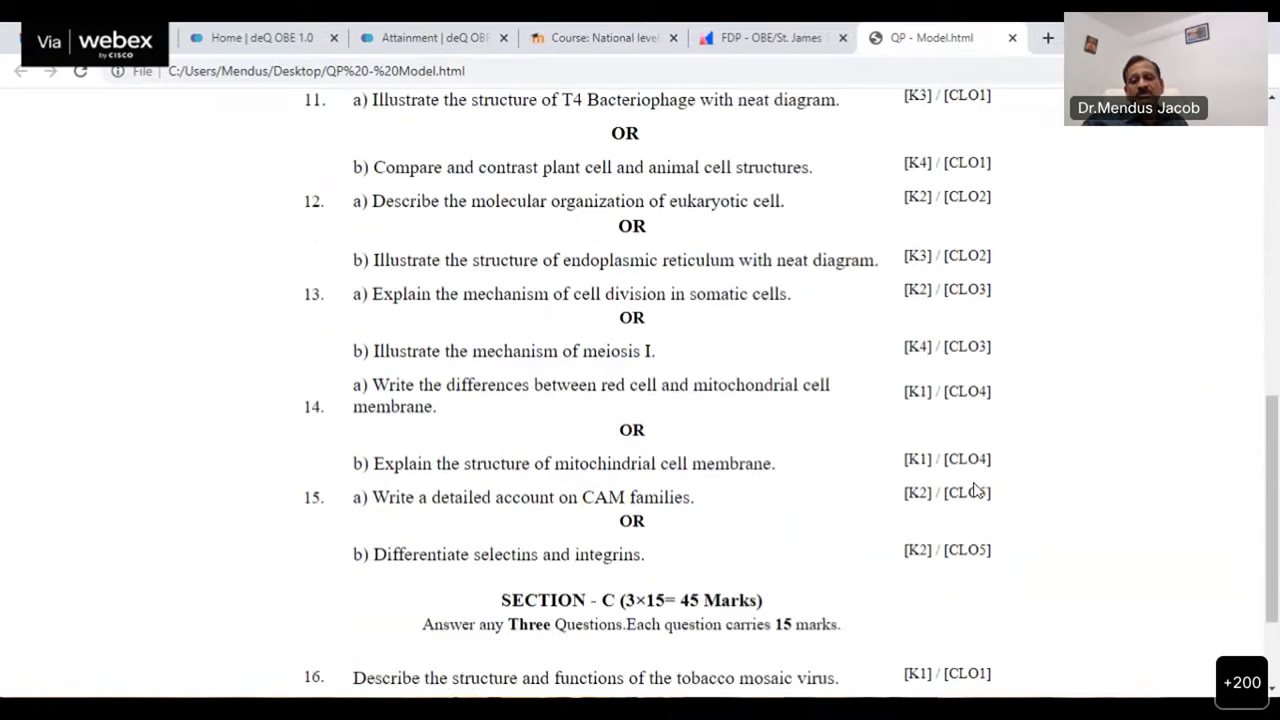
scroll(937, 468, "up", 6)
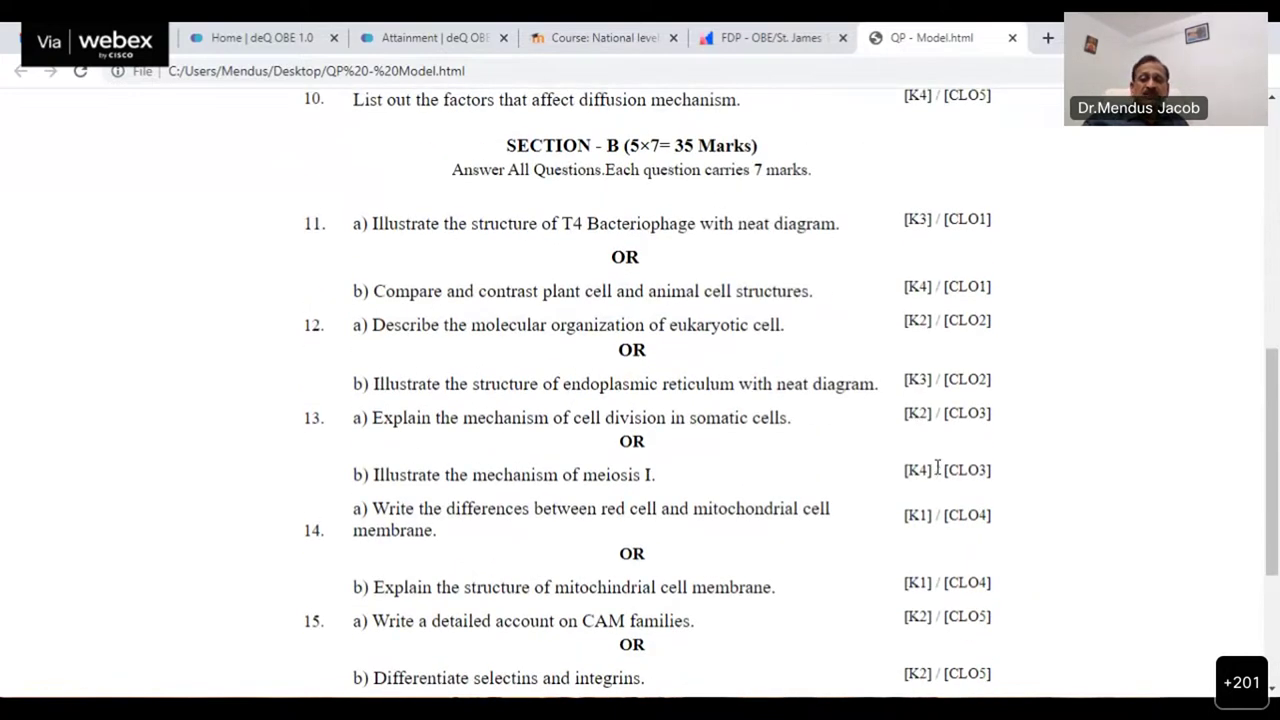
scroll(937, 468, "up", 14)
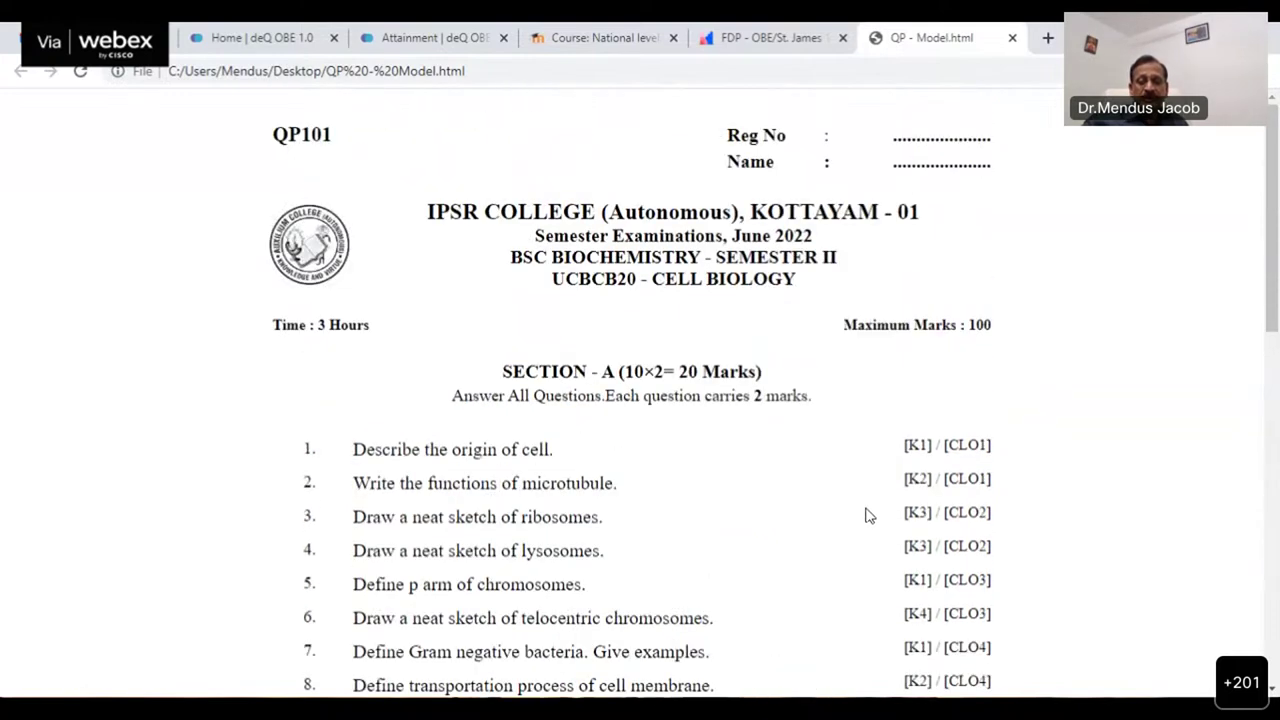
scroll(844, 491, "down", 2)
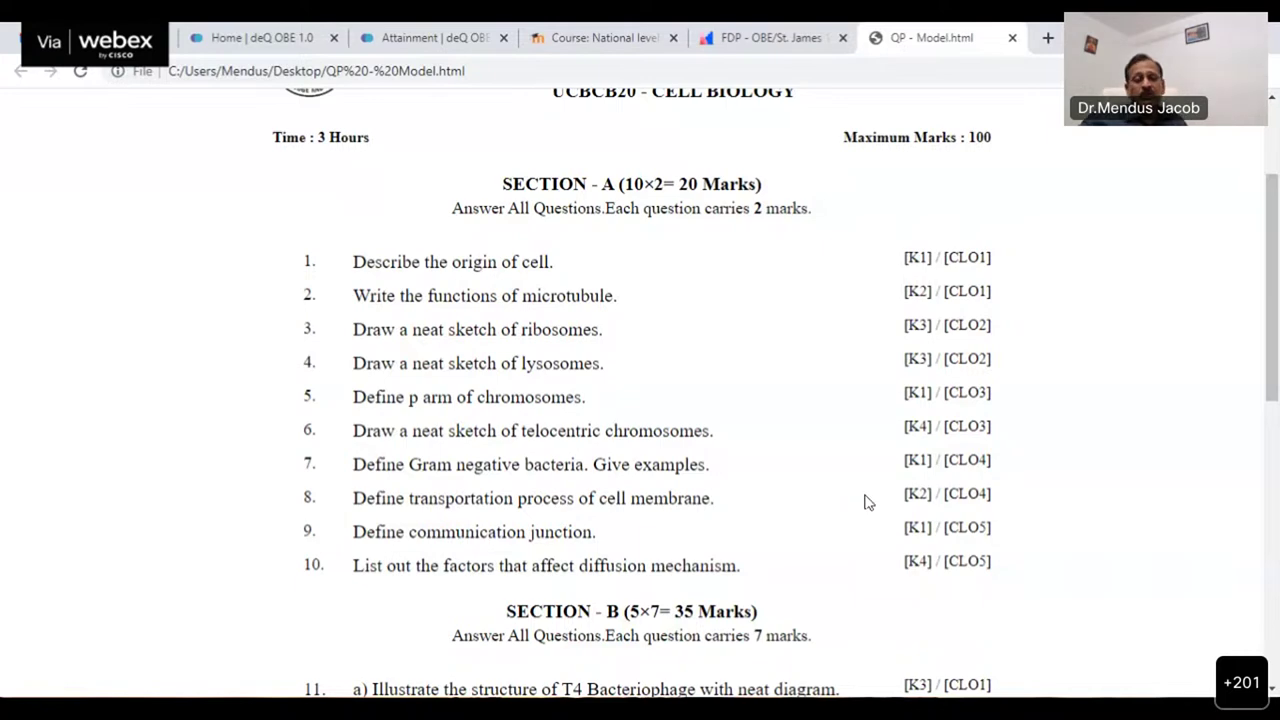
scroll(880, 510, "down", 1)
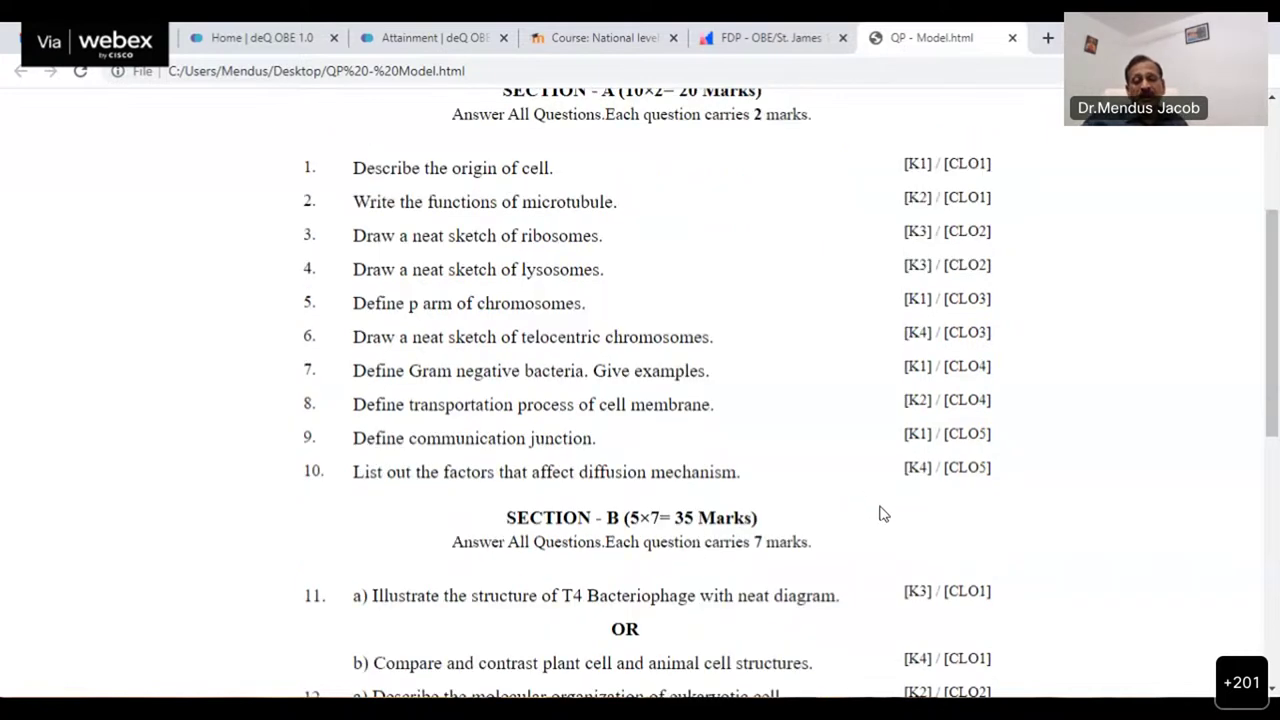
scroll(880, 513, "down", 7)
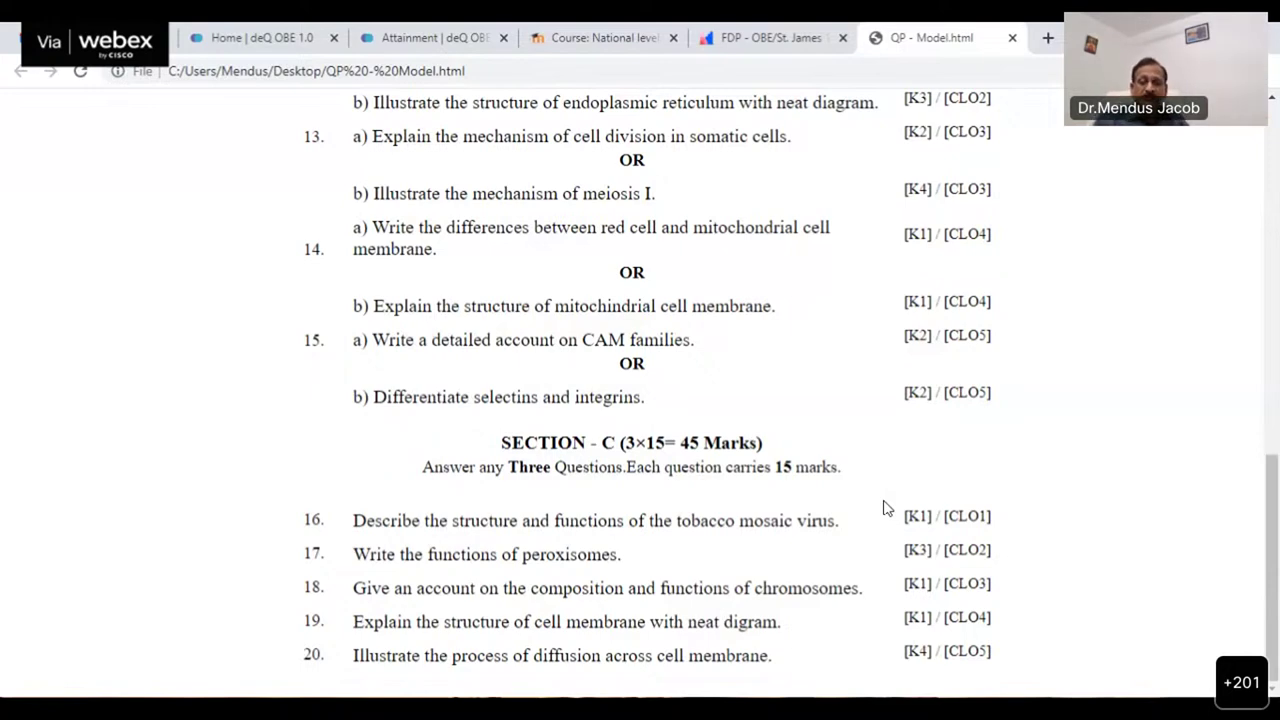
scroll(880, 515, "up", 10)
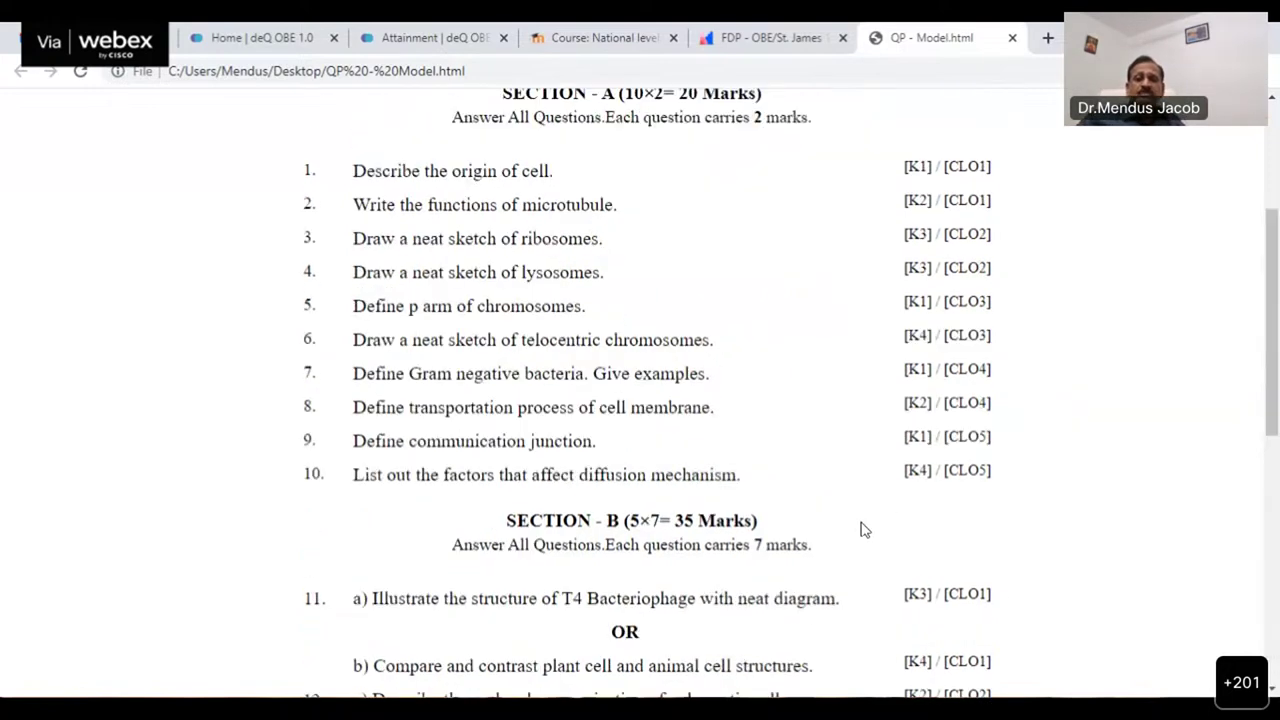
scroll(862, 530, "up", 3)
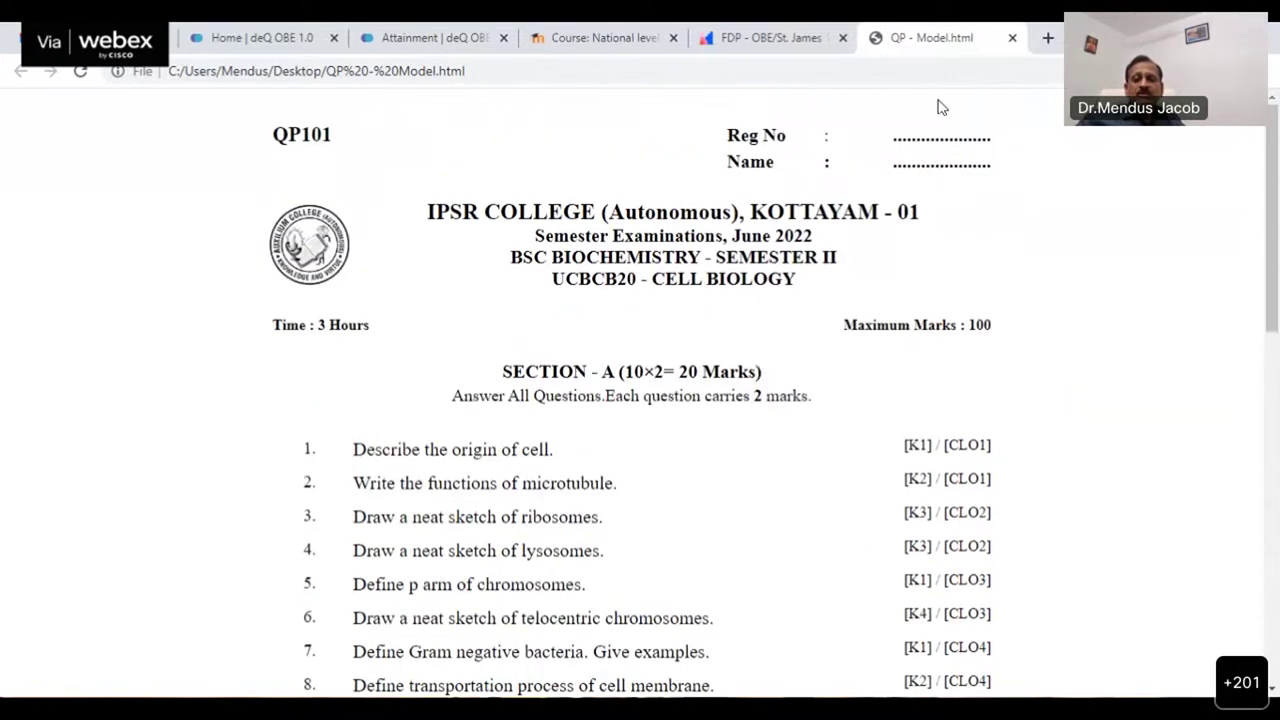
scroll(883, 509, "down", 10)
scroll(865, 530, "up", 7)
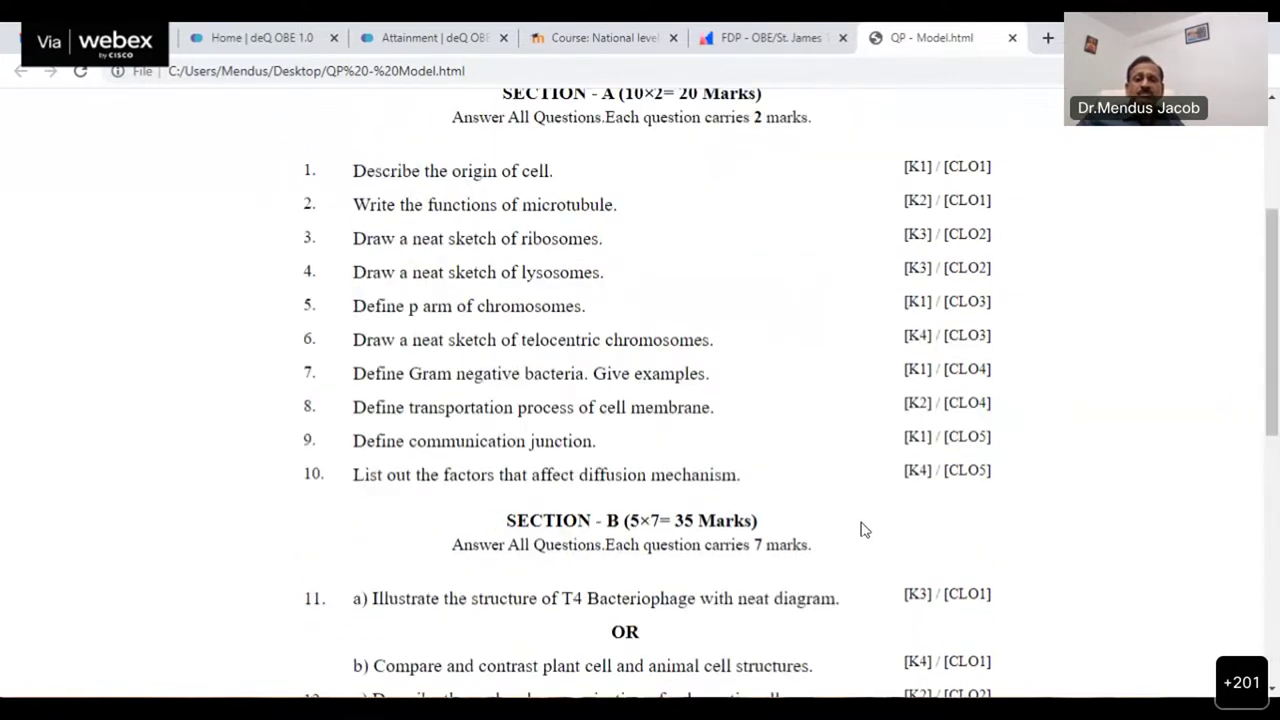
scroll(865, 530, "up", 3)
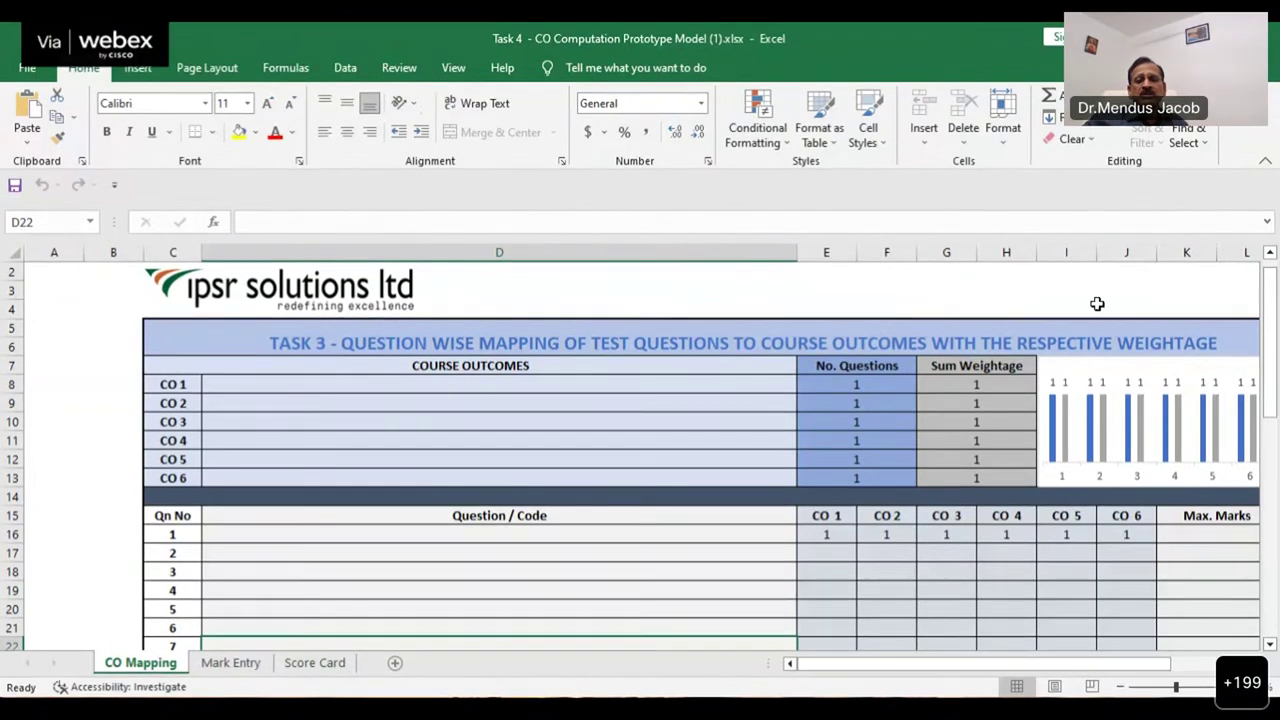
Step: Switch to the Task 4 CO Computation Prototype Model workbook in Excel and examine the CO Mapping sheet's course outcome and question mapping tables
left_click_drag(893, 672, 913, 670)
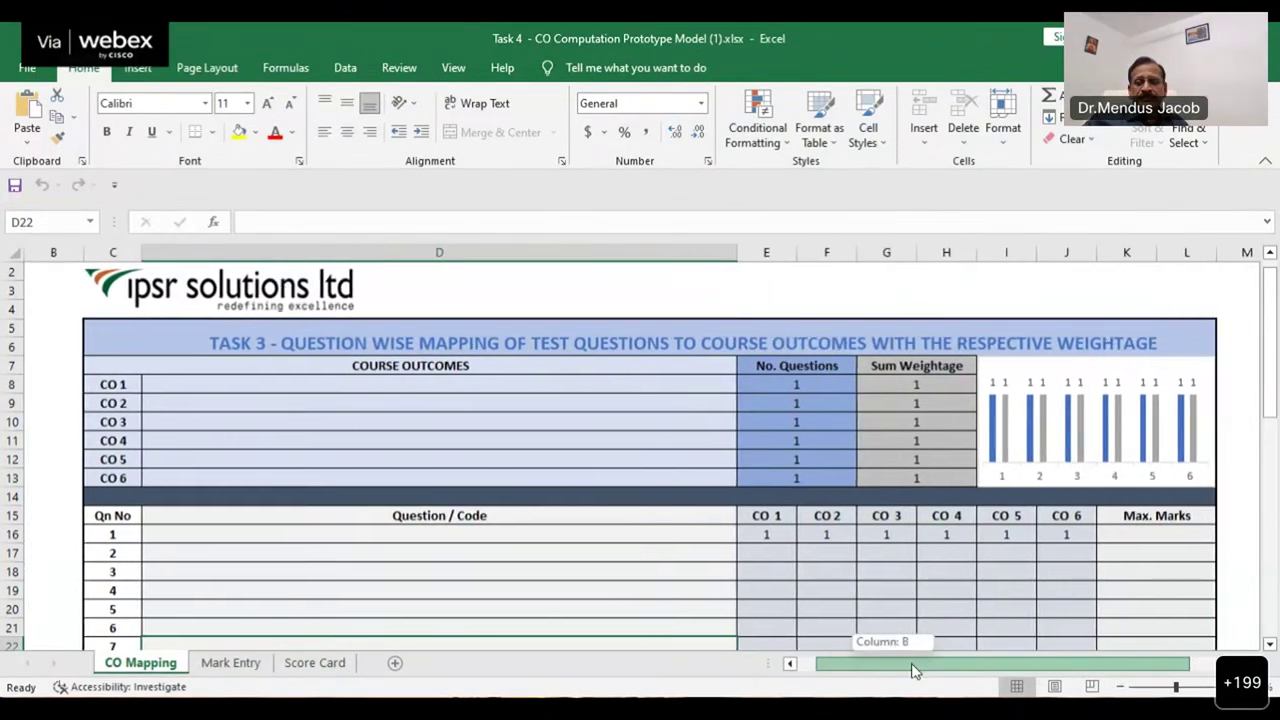
left_click_drag(912, 670, 912, 670)
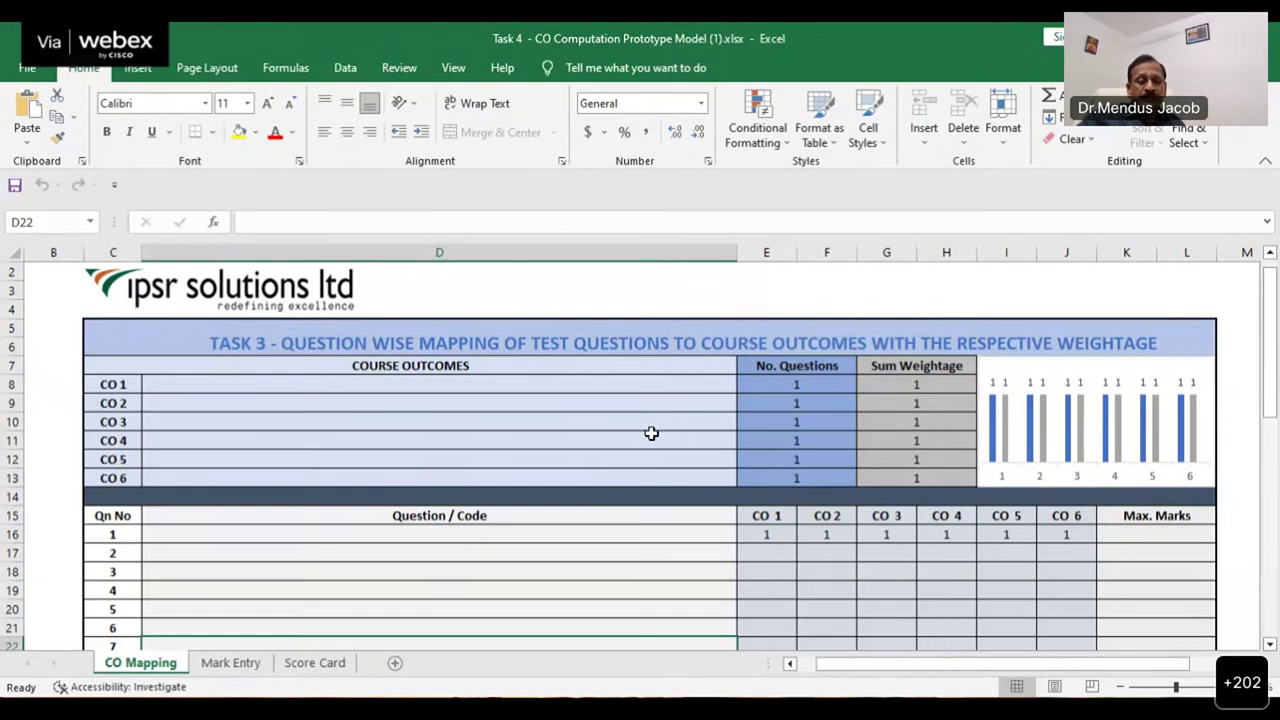
scroll(651, 433, "down", 2)
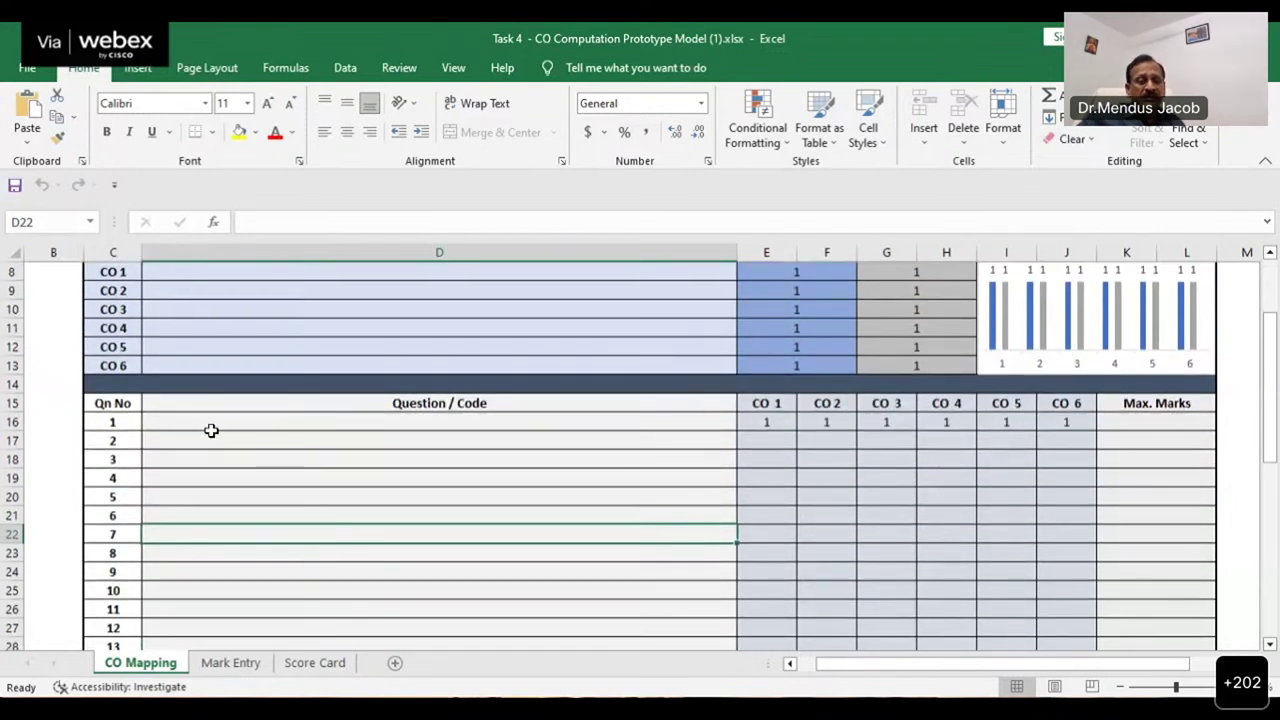
scroll(335, 451, "down", 1)
scroll(335, 451, "up", 1)
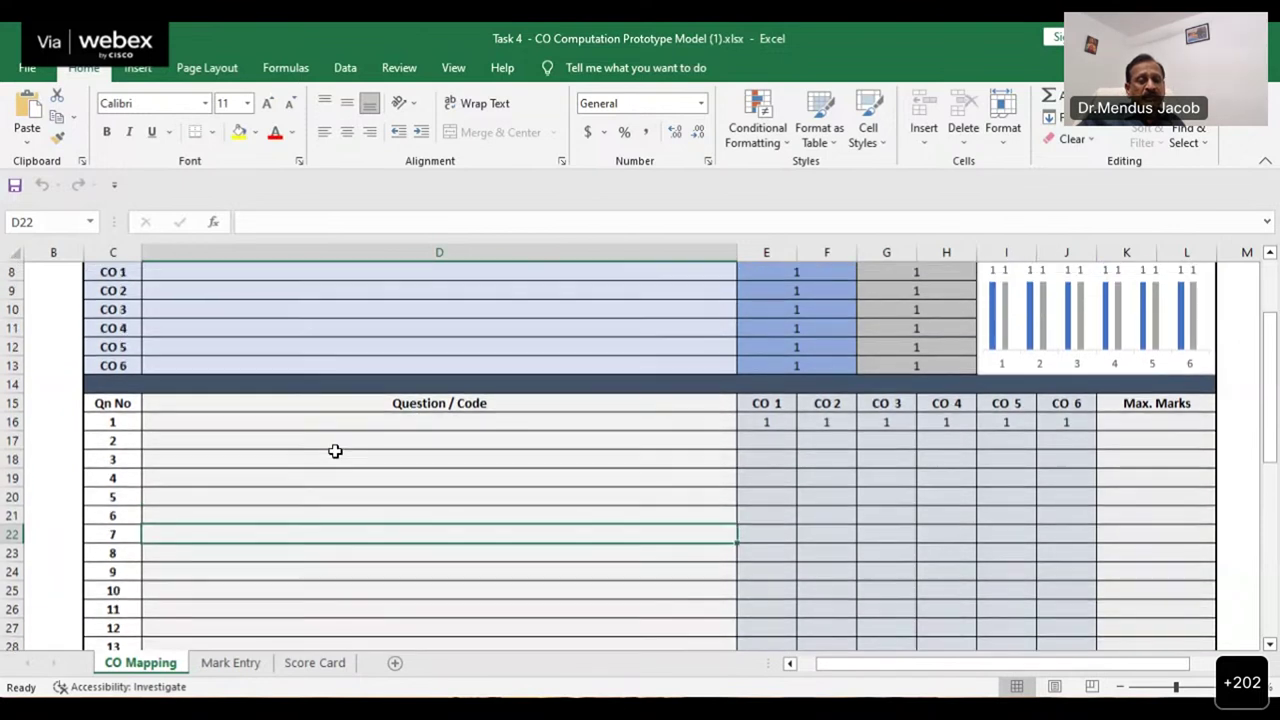
scroll(335, 451, "down", 4)
scroll(335, 451, "up", 1)
scroll(335, 451, "up", 3)
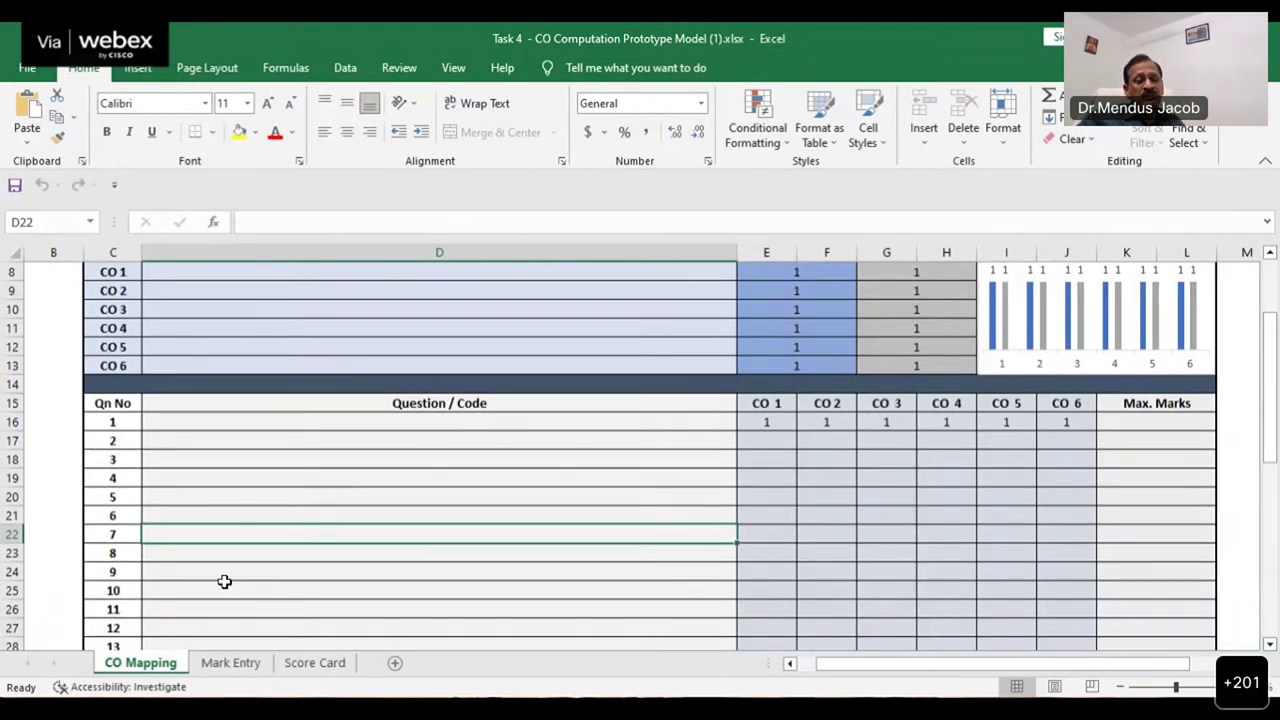
Step: For question 1 in the CO Mapping sheet, set the CO 1 weightage to 2 and the CO 2 weightage to 3
double_click(220, 421)
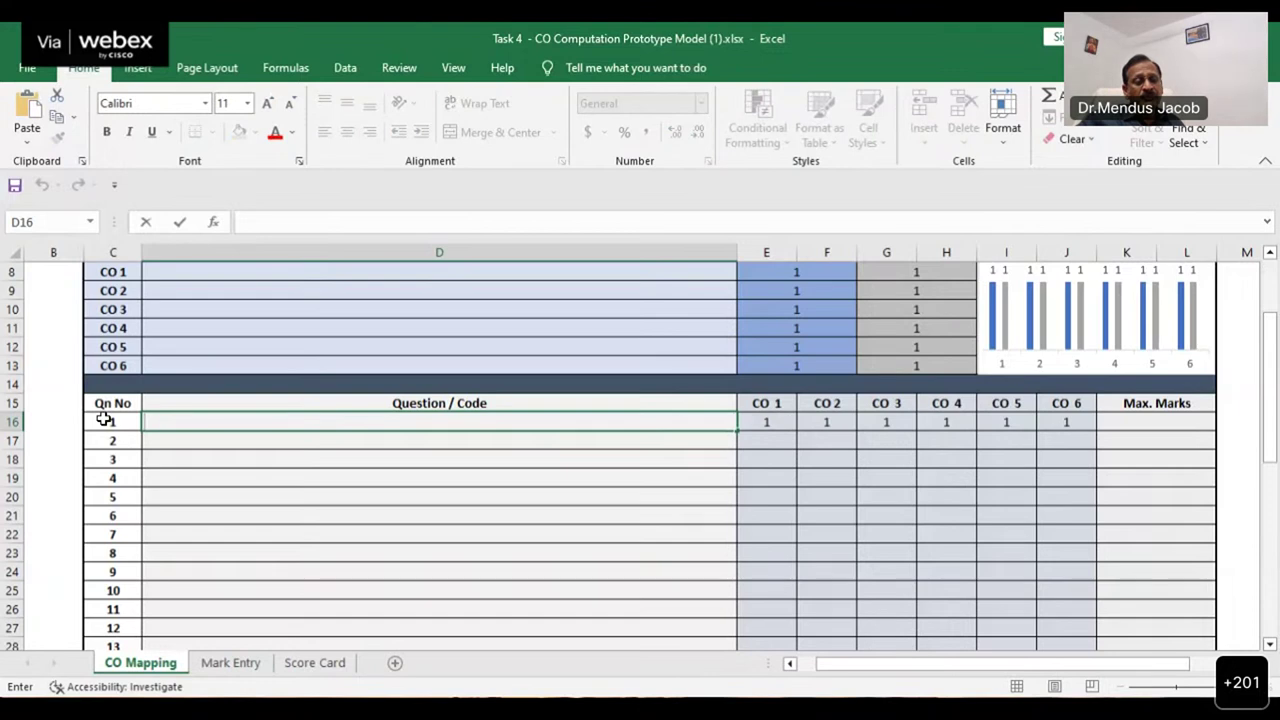
left_click(788, 421)
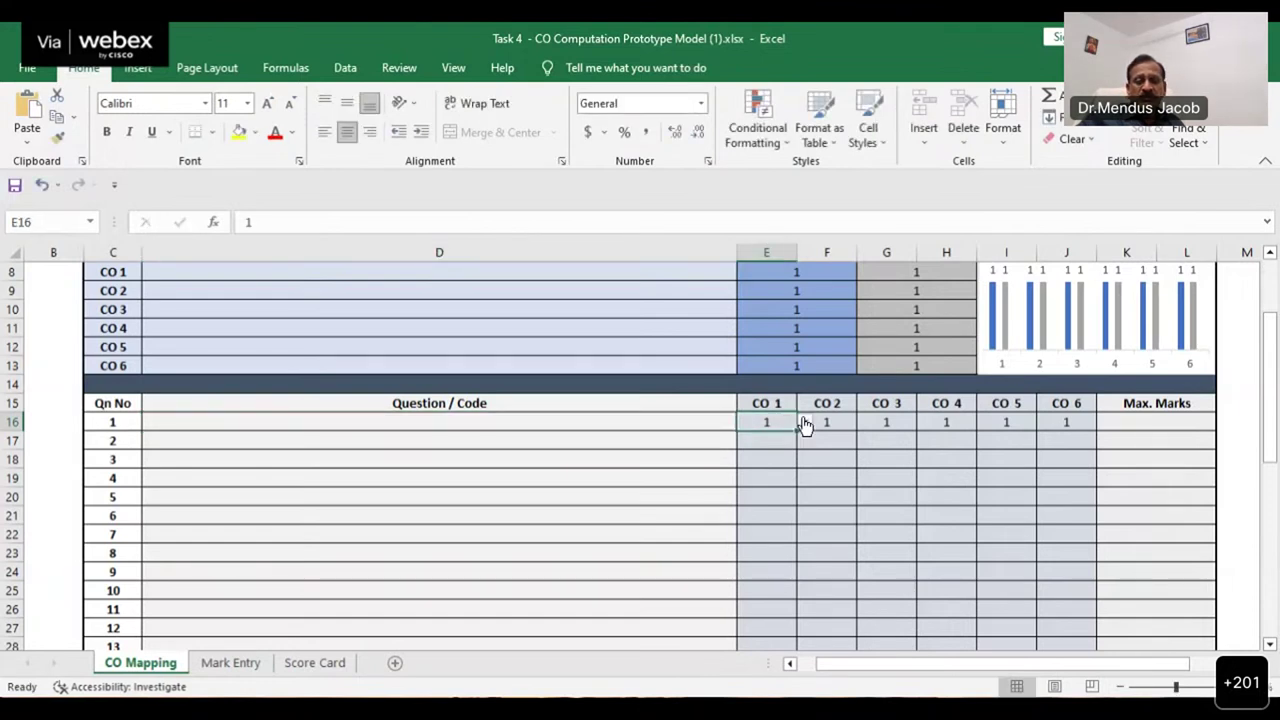
left_click(806, 424)
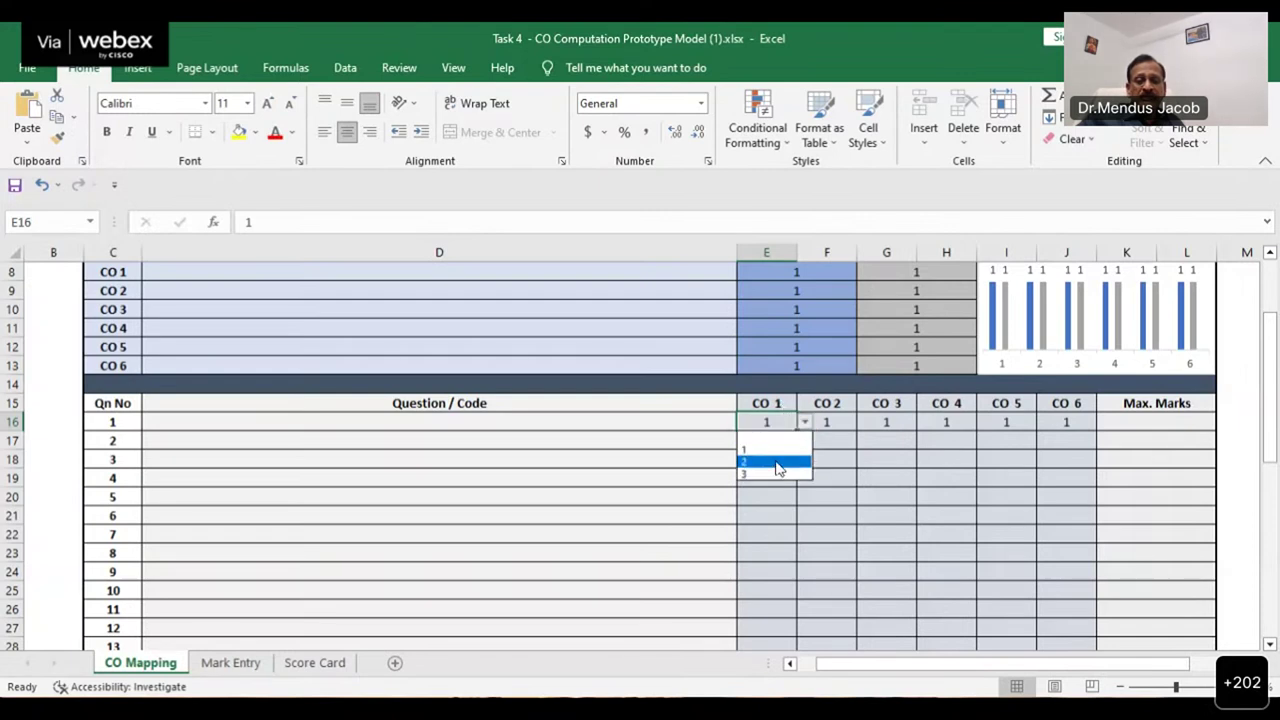
left_click(778, 466)
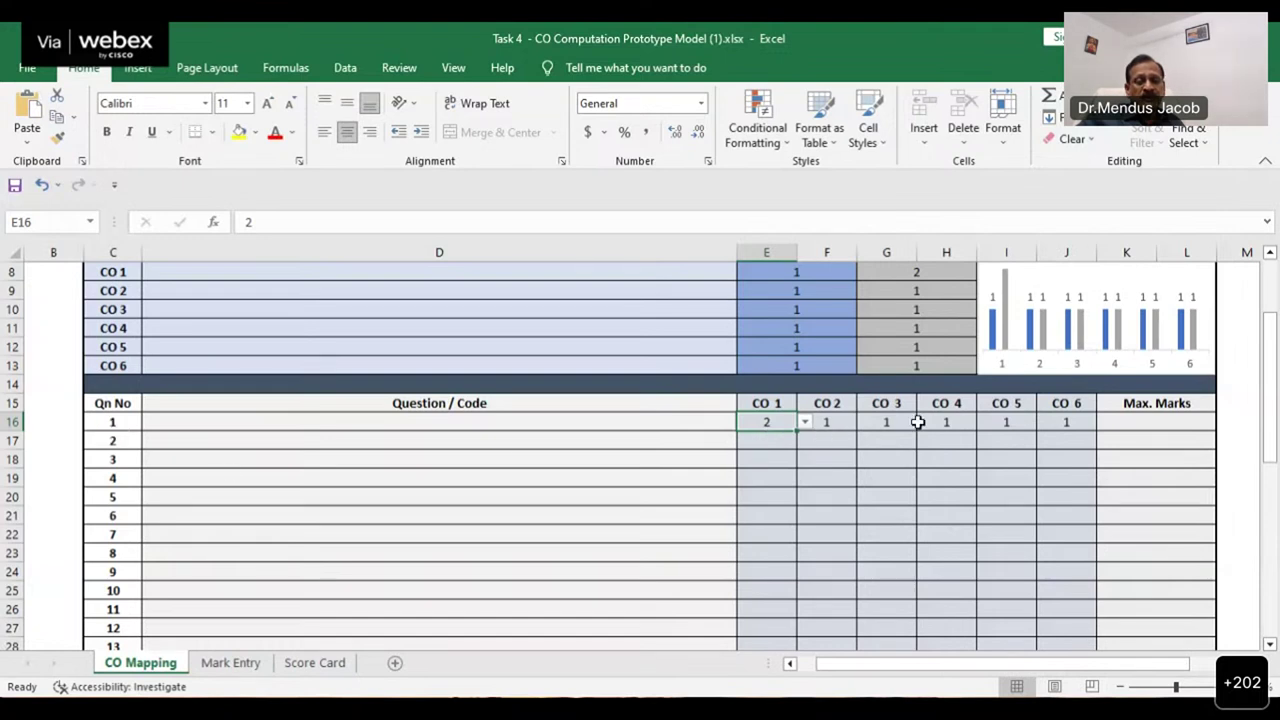
left_click(840, 422)
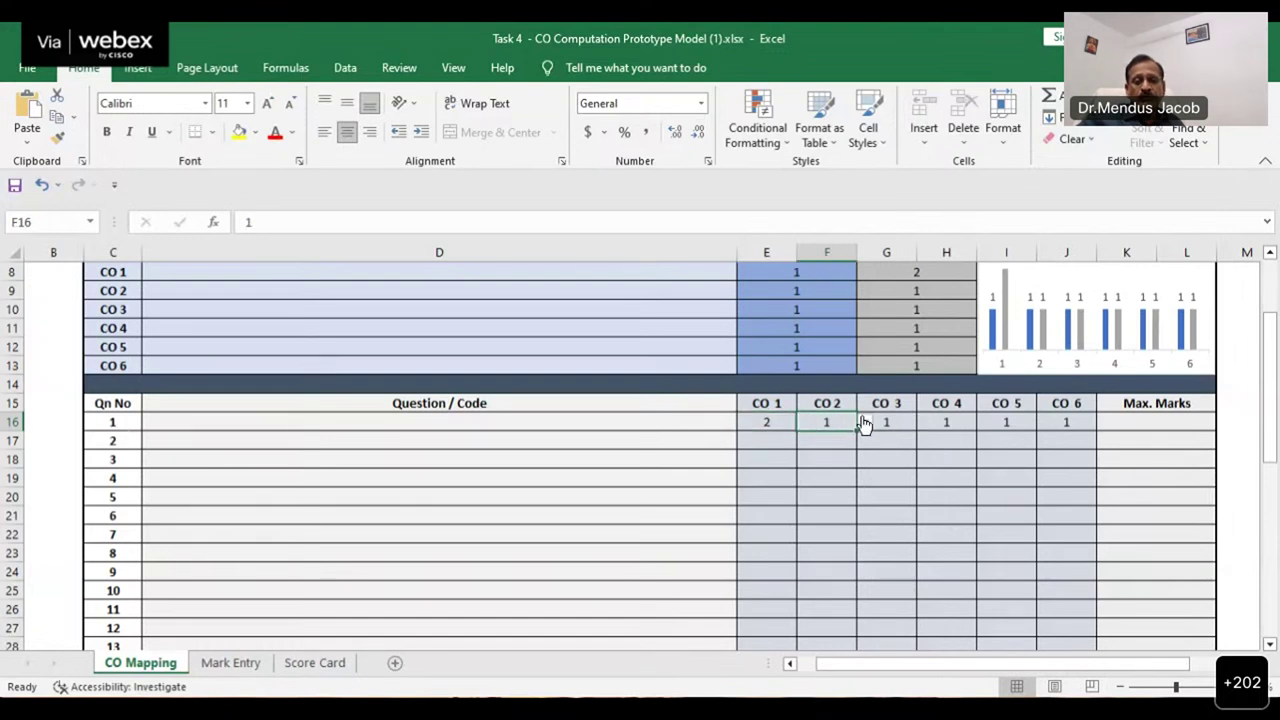
left_click(864, 422)
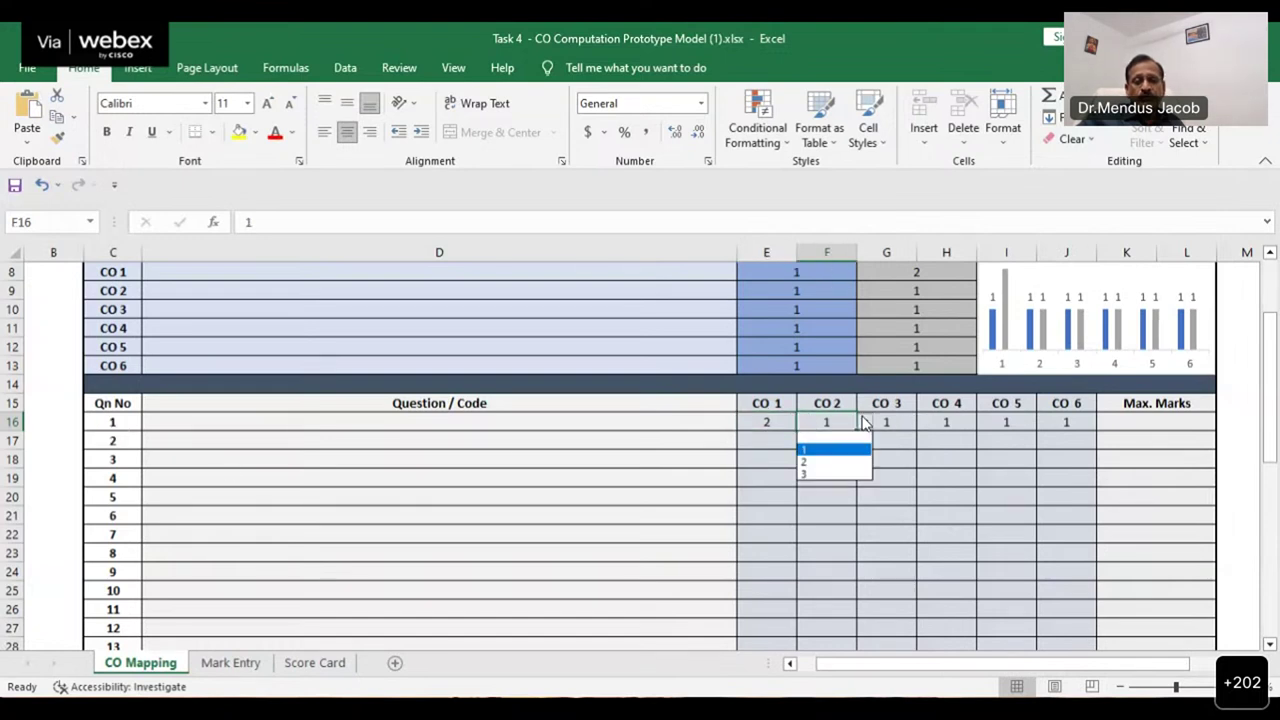
left_click(846, 475)
Step: Clear question 1's weightages for CO 3, CO 4, CO 5 and CO 6 by choosing the blank option for each
left_click(910, 422)
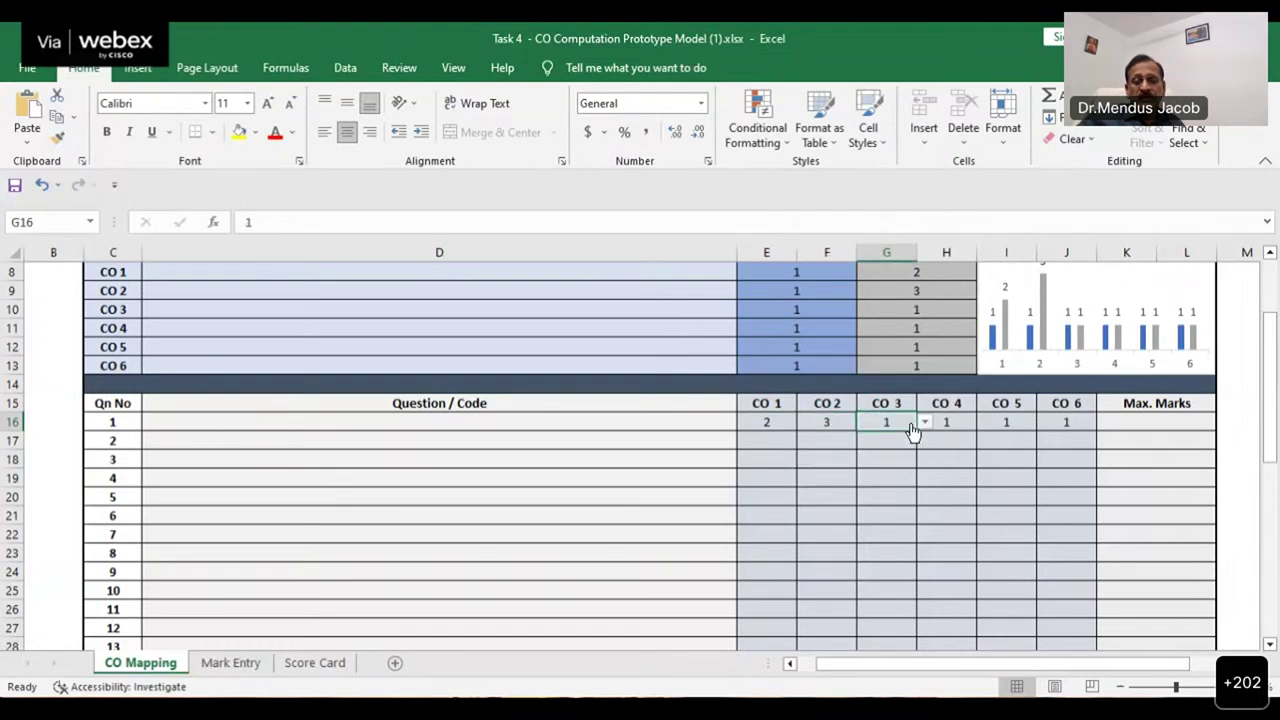
left_click(925, 422)
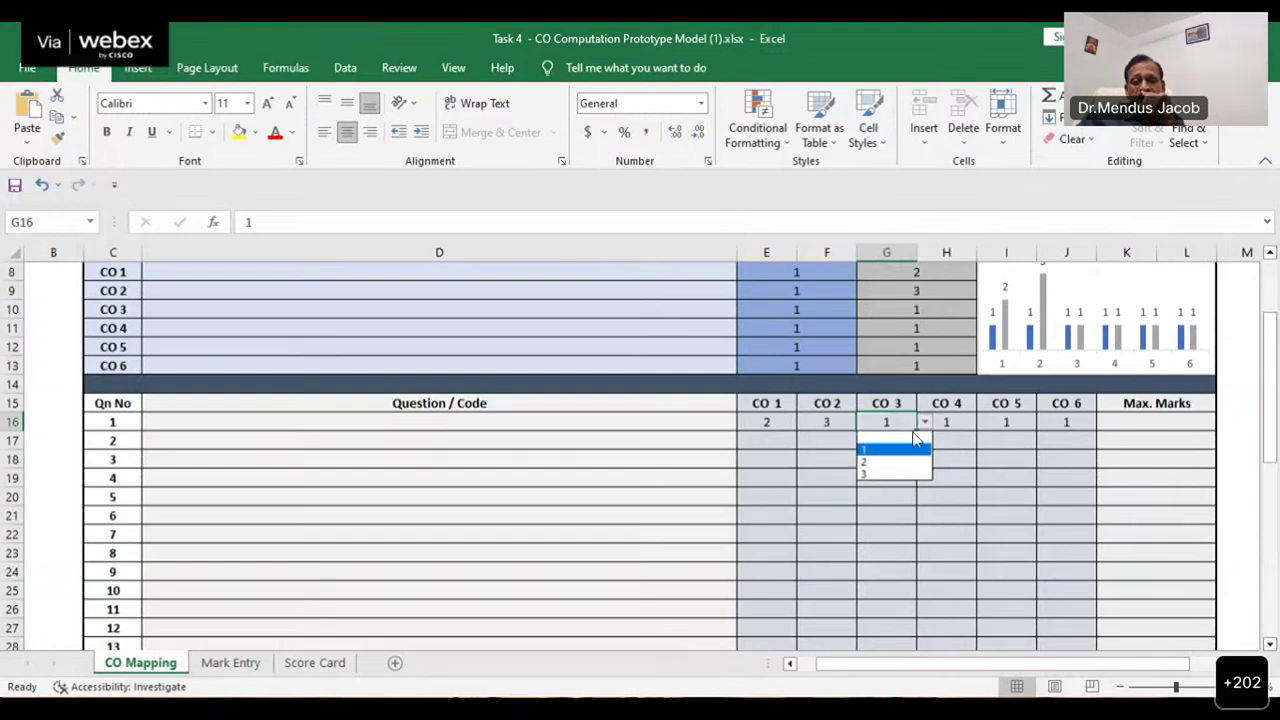
left_click(901, 442)
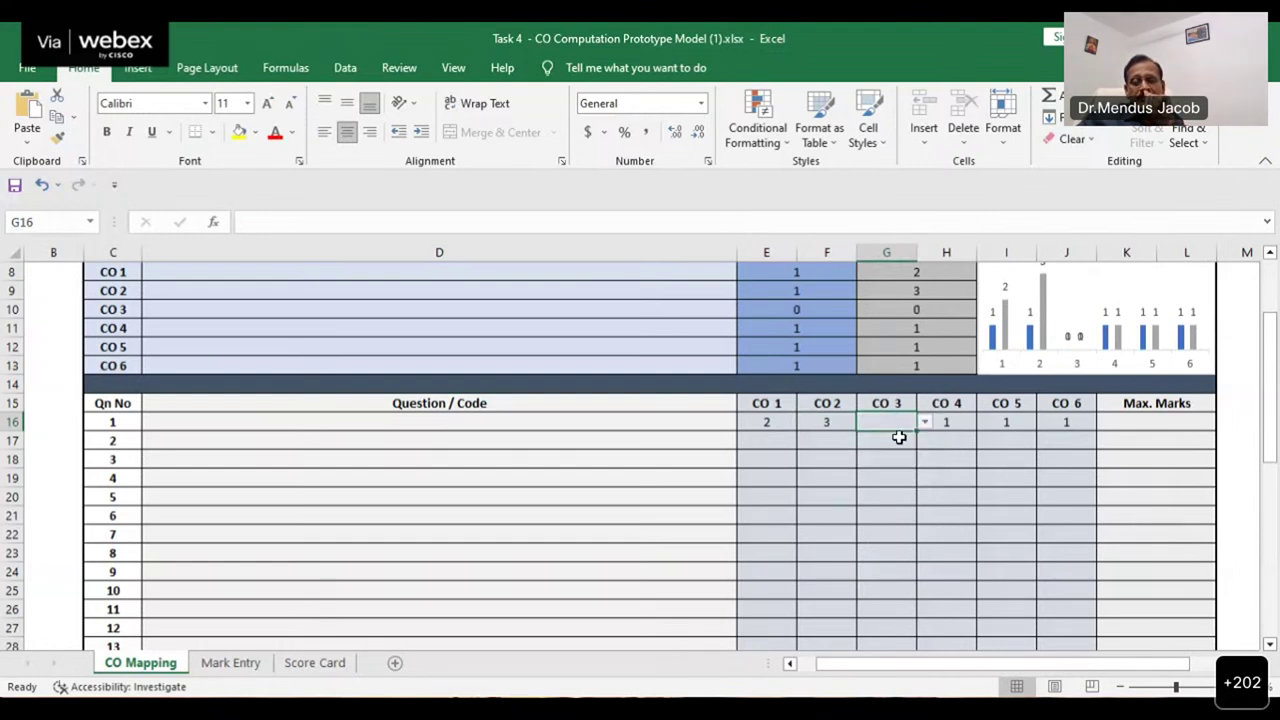
left_click(966, 422)
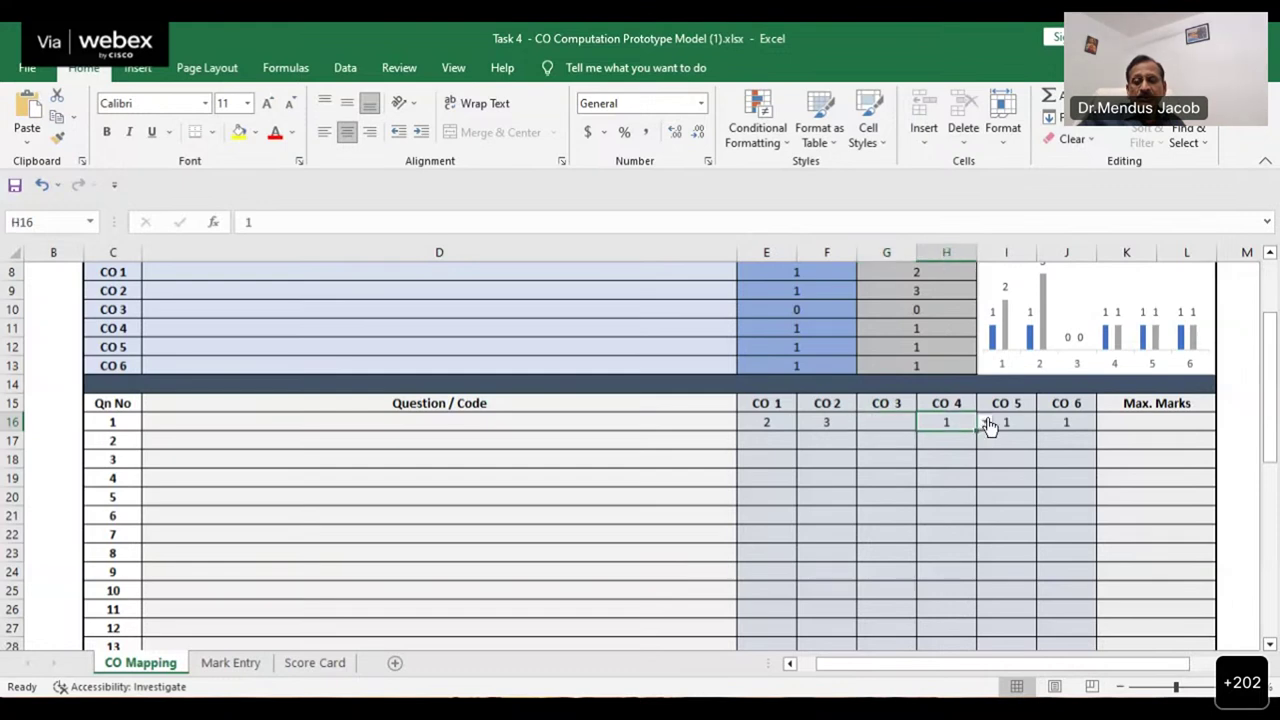
left_click(985, 423)
left_click(969, 440)
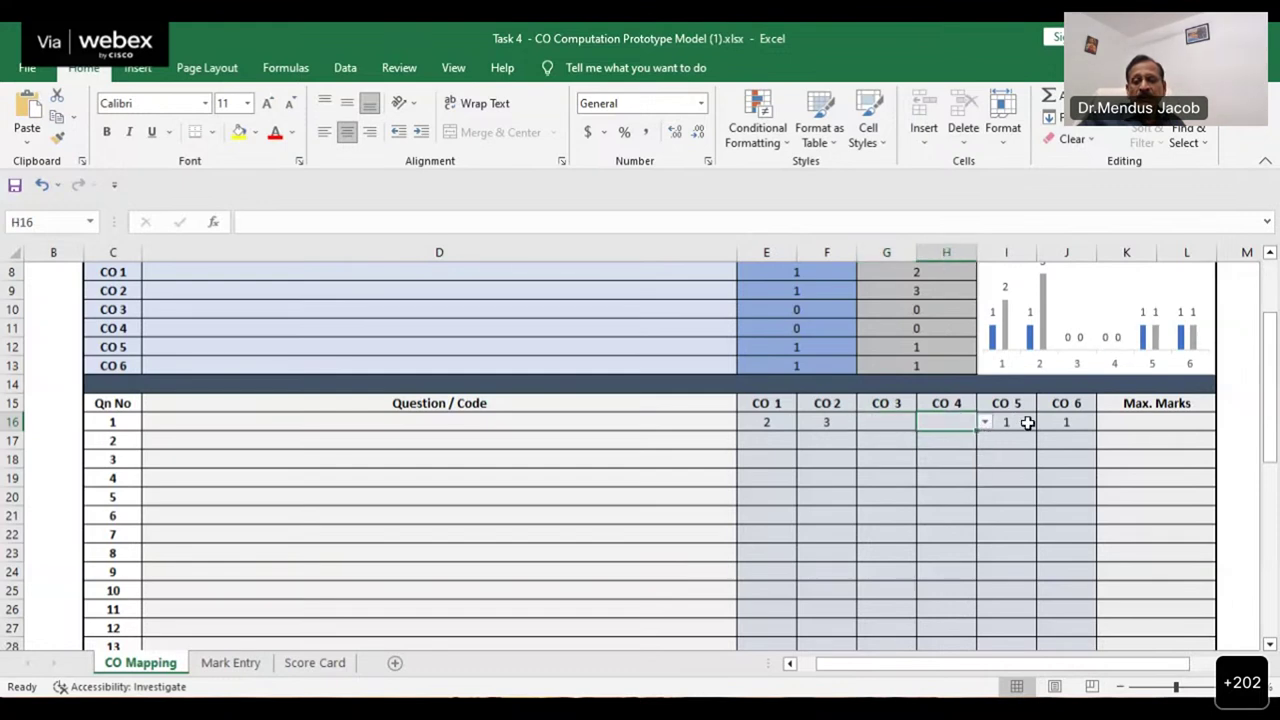
left_click(1028, 423)
left_click(1044, 422)
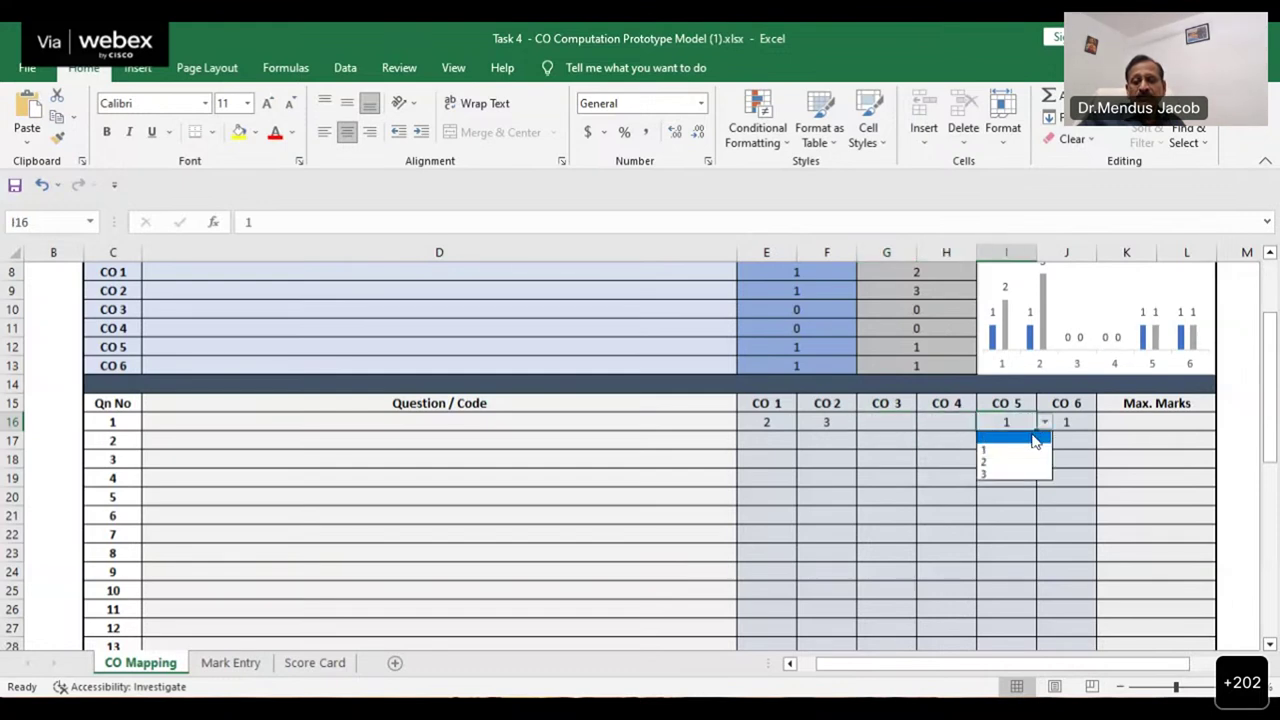
left_click(1040, 437)
left_click(1067, 425)
left_click(1104, 423)
left_click(1098, 446)
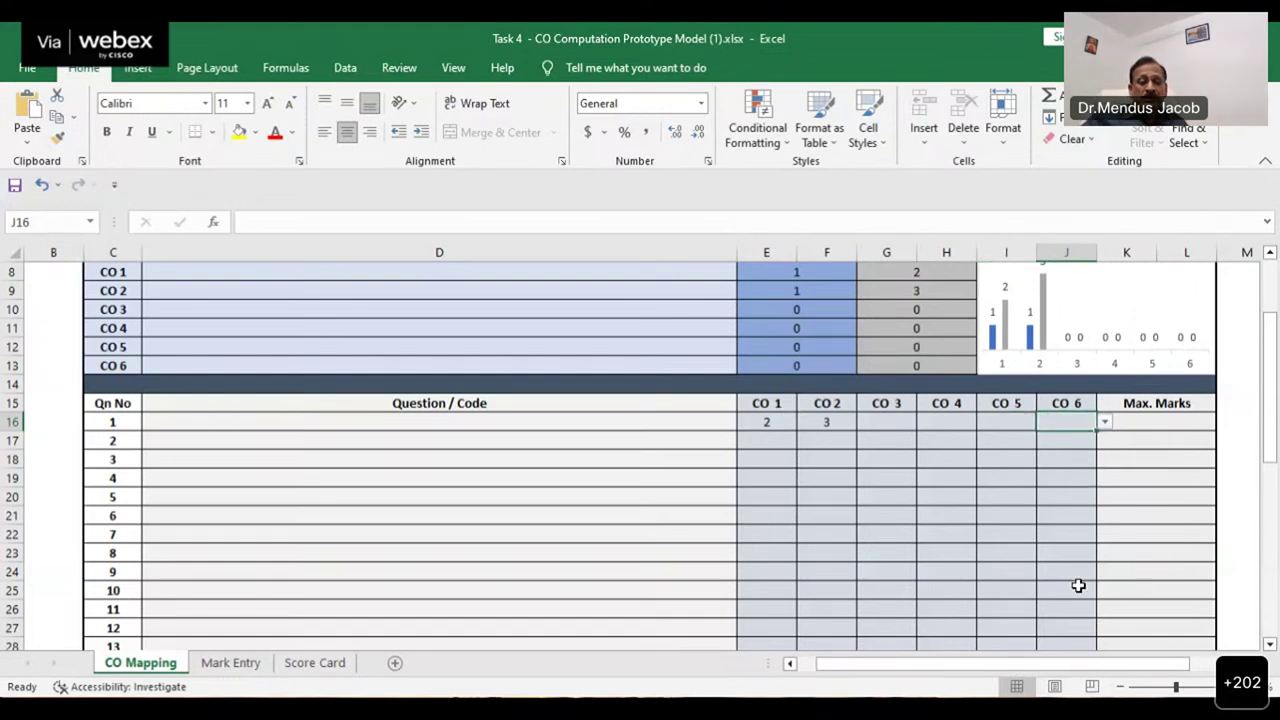
Step: Set question 1's maximum marks to 2 in the CO Mapping sheet
left_click(1160, 422)
type("2")
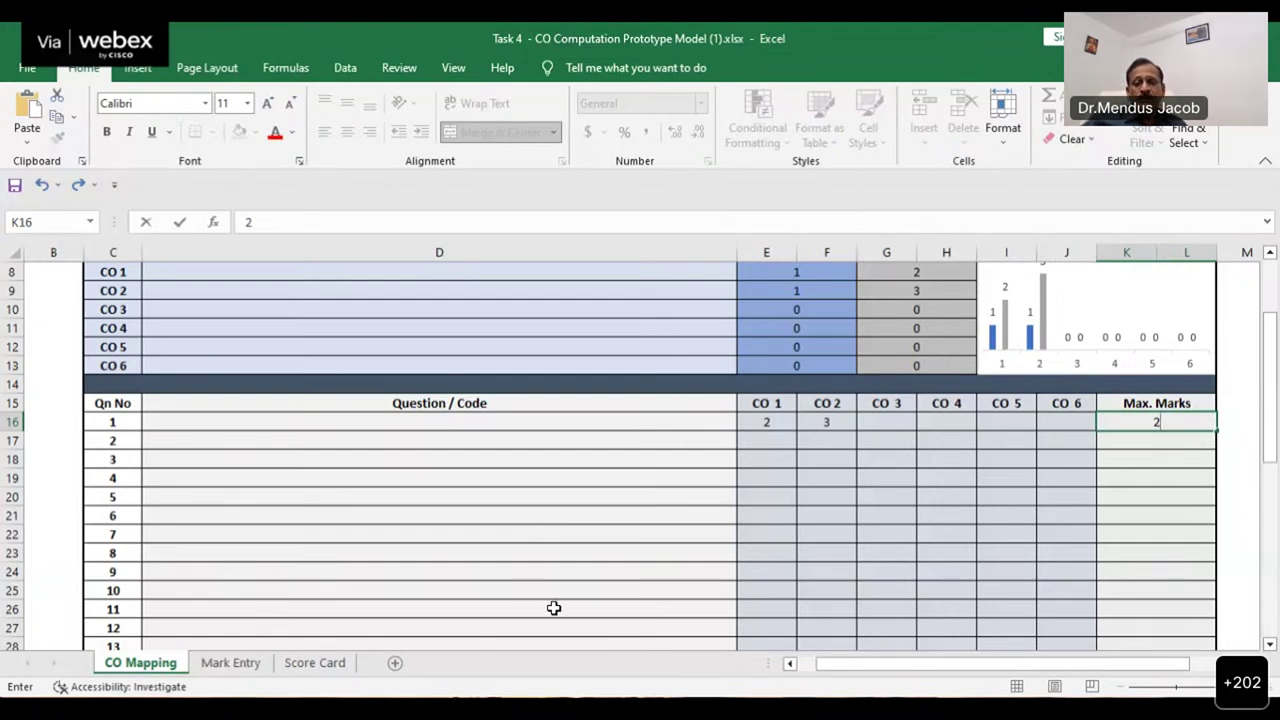
scroll(553, 608, "up", 2)
scroll(553, 608, "down", 1)
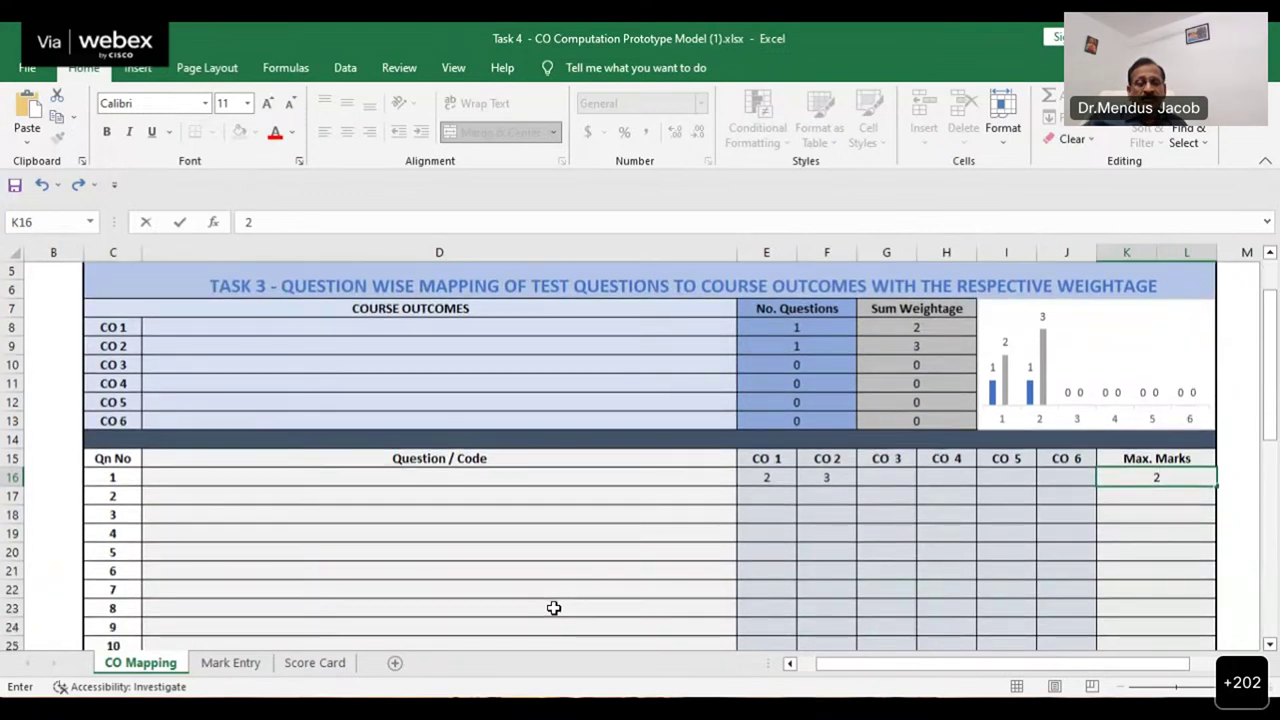
scroll(553, 608, "down", 8)
scroll(553, 608, "up", 7)
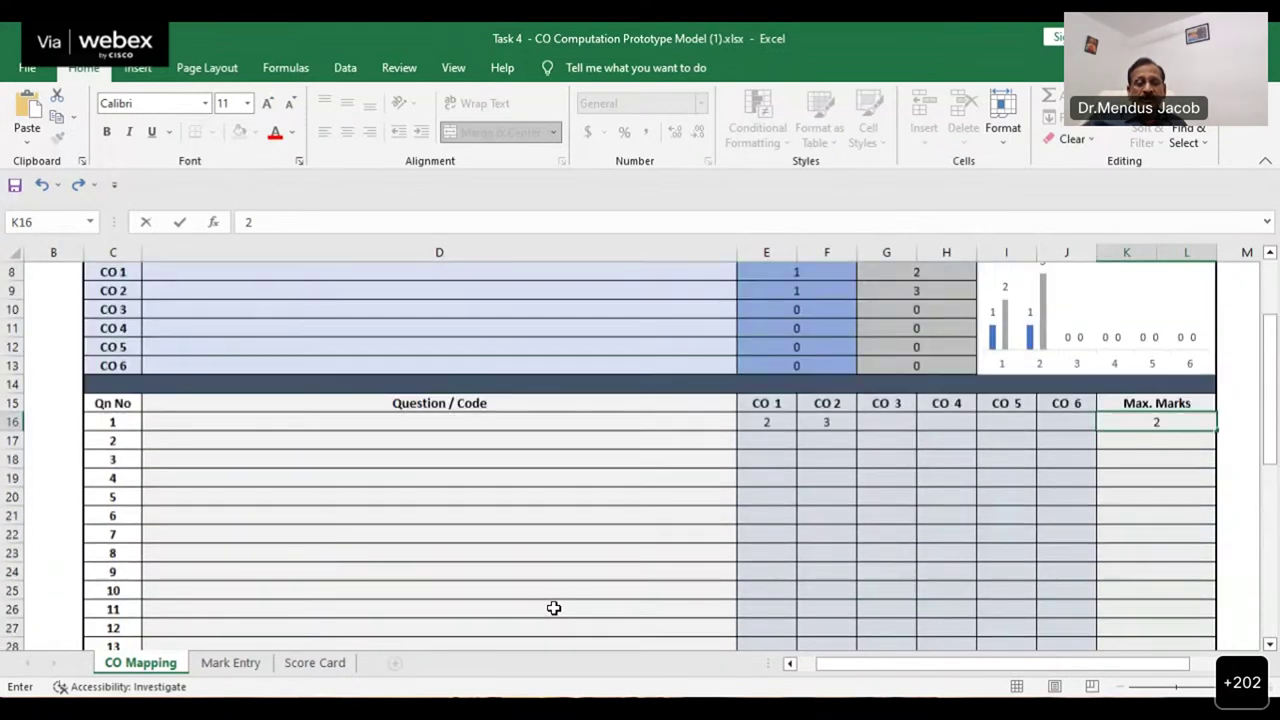
scroll(553, 608, "up", 2)
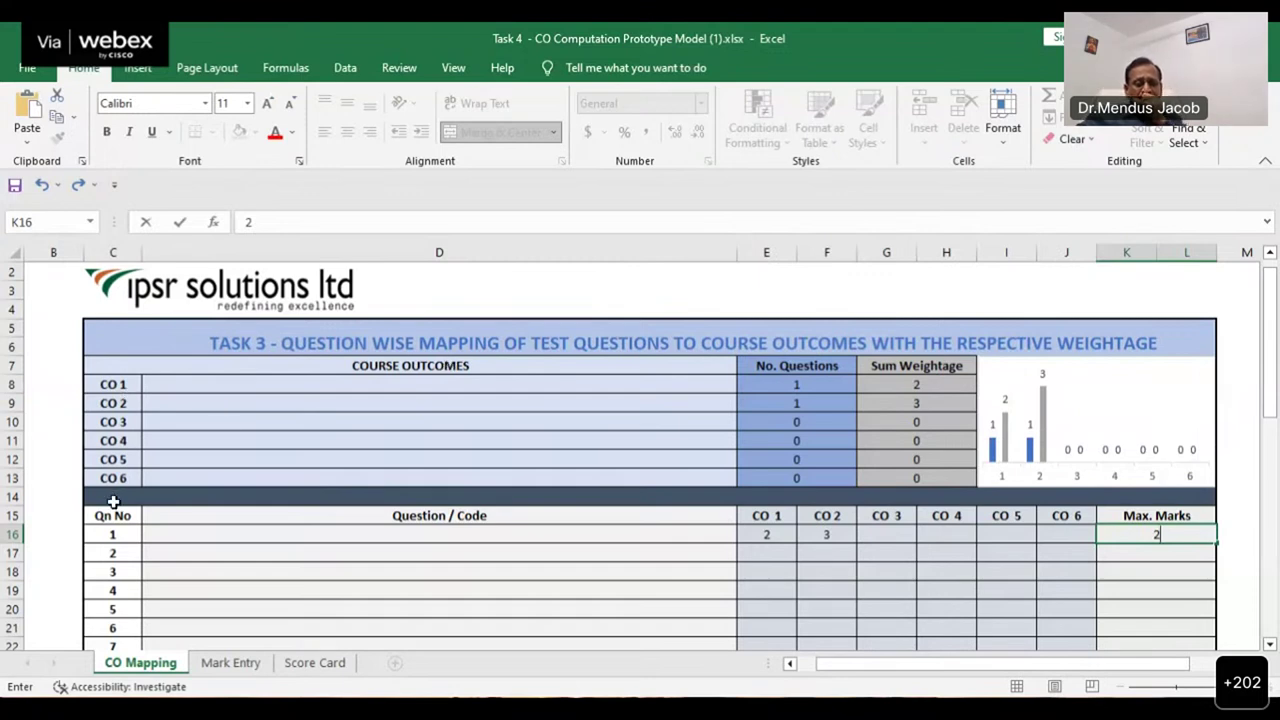
scroll(350, 535, "down", 2)
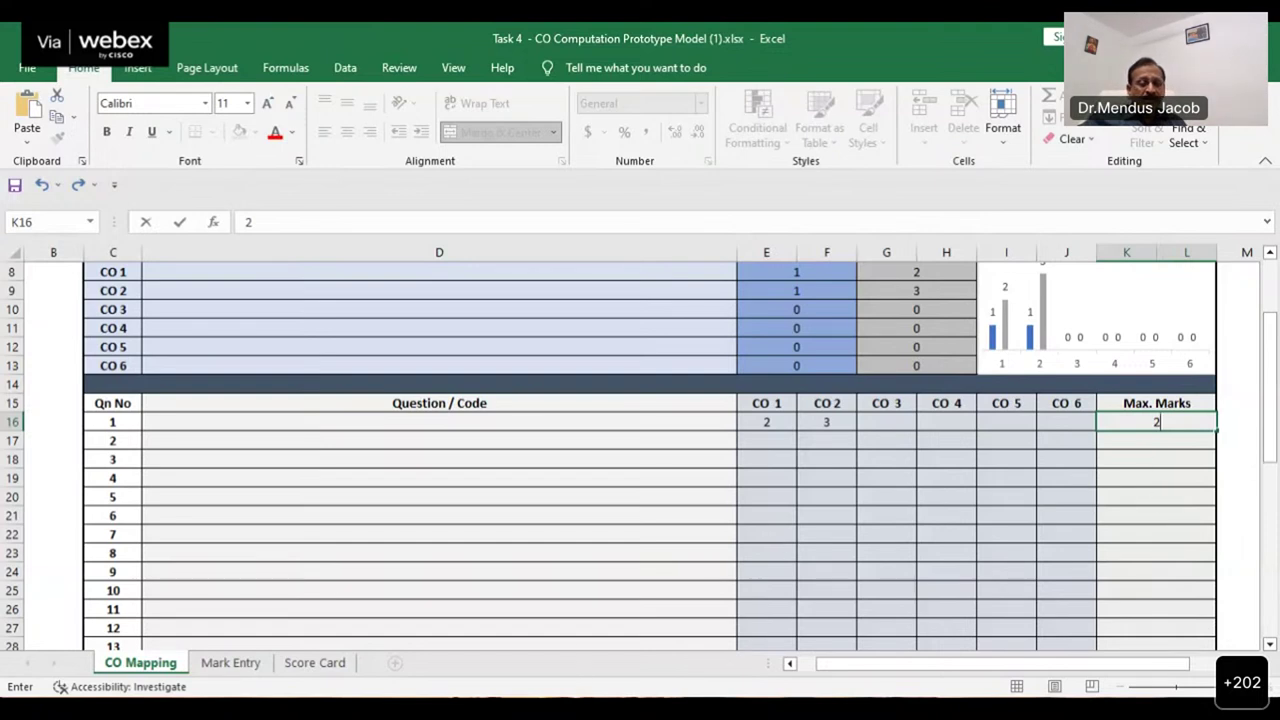
Step: In the Mark Entry sheet, enter question 1 marks of 2 for Roll 1 and 1 for Roll 2
left_click(212, 665)
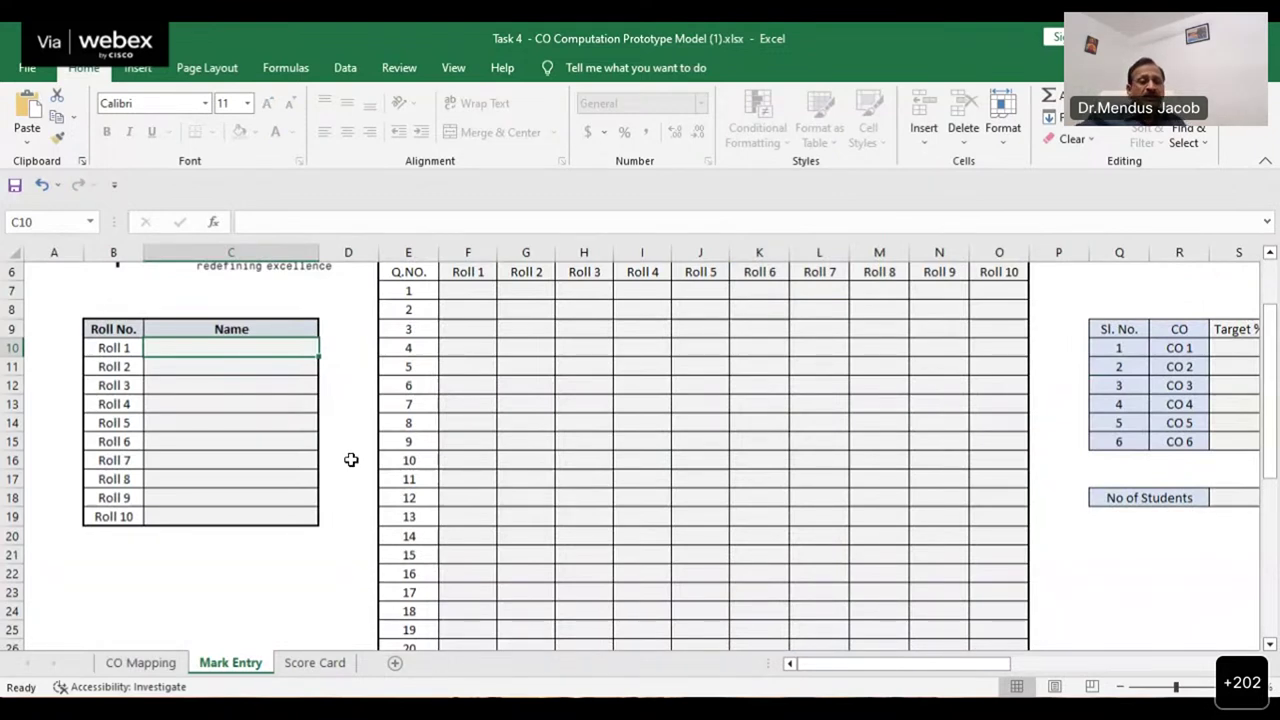
scroll(351, 459, "up", 2)
scroll(337, 463, "down", 1)
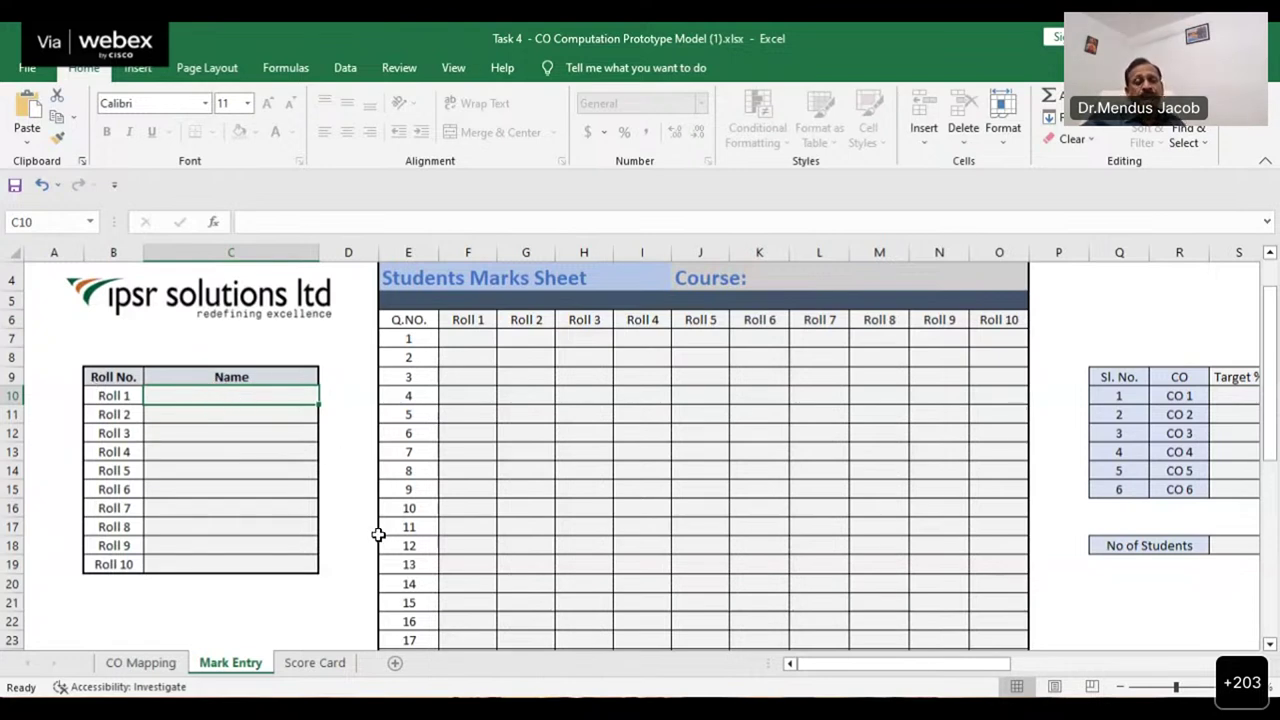
double_click(473, 340)
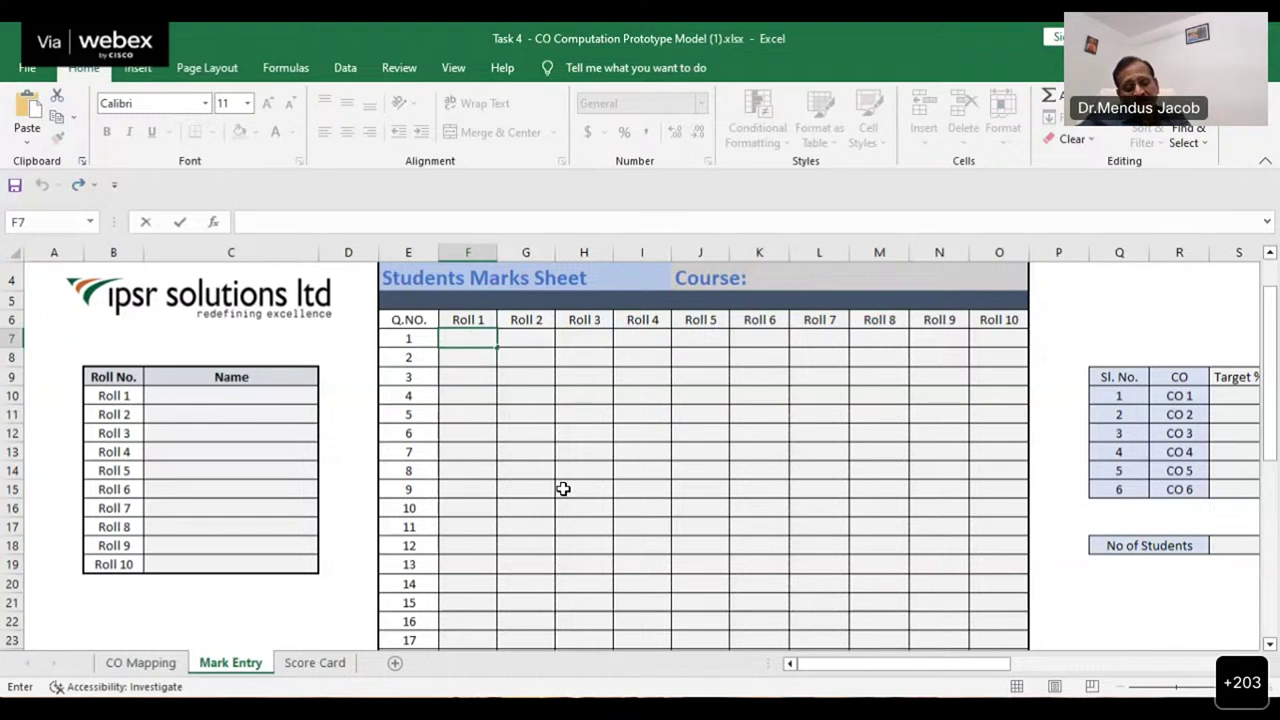
type("2")
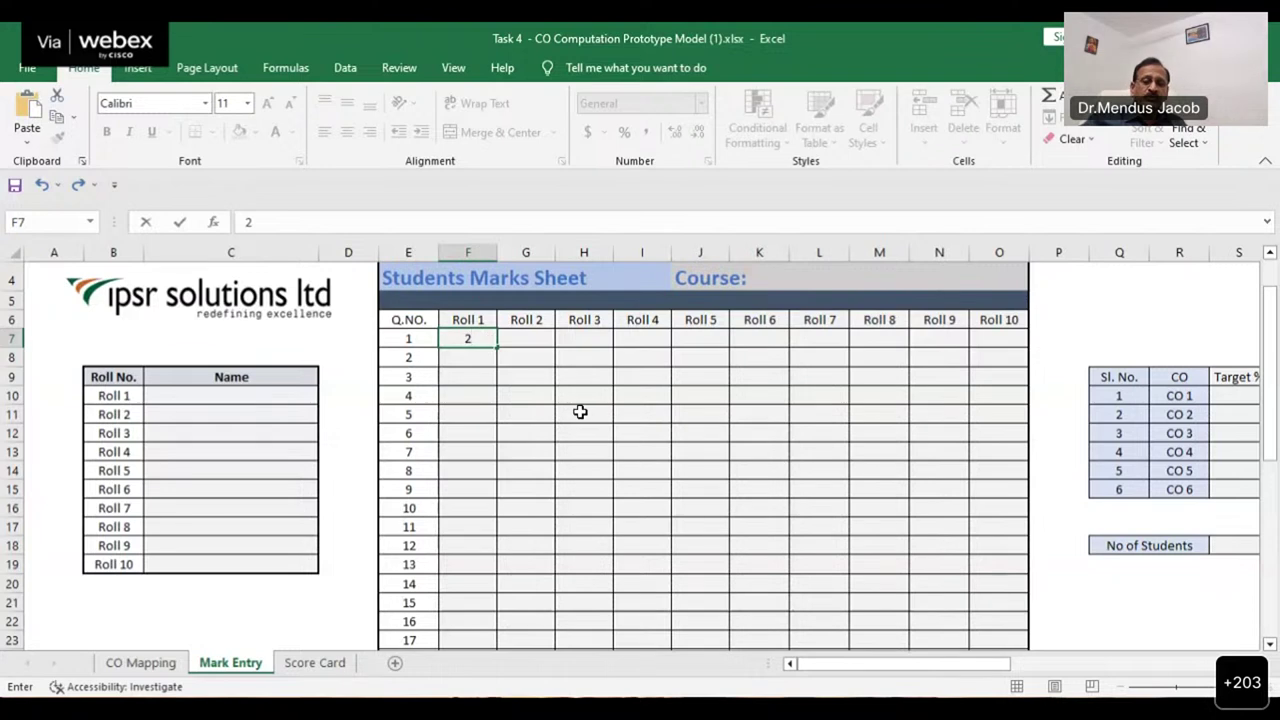
left_click(539, 340)
double_click(539, 340)
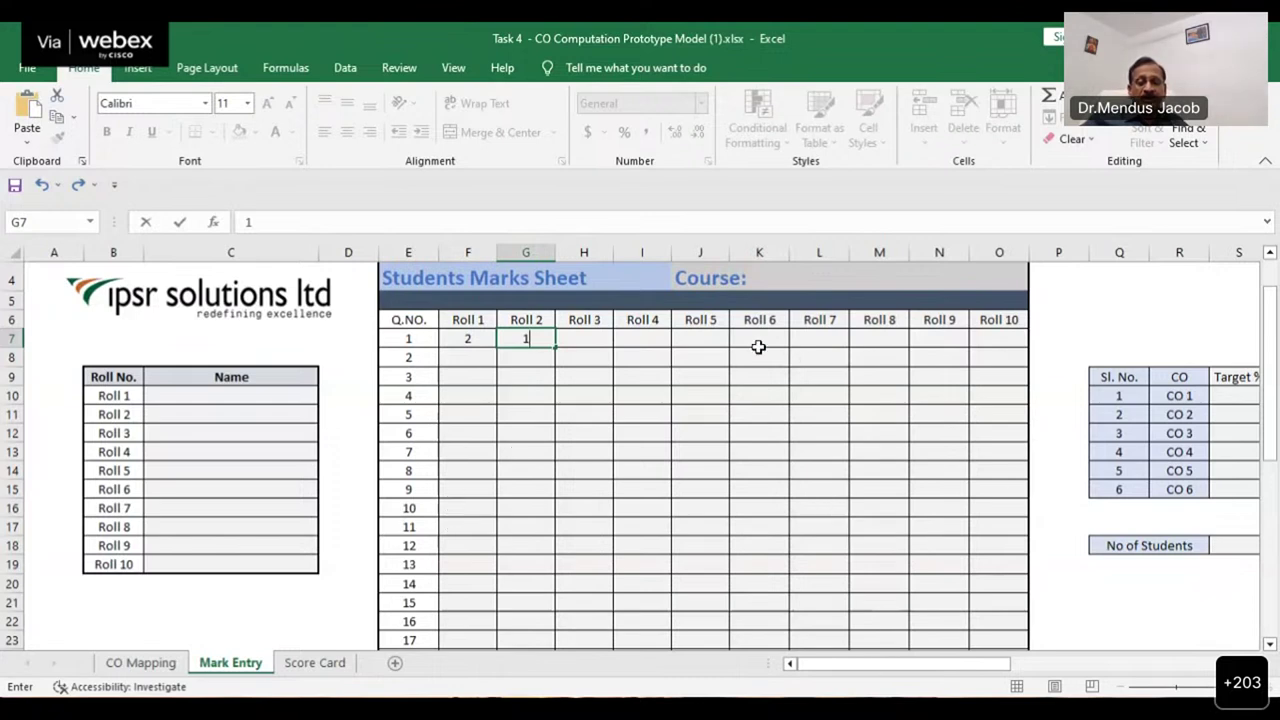
Step: Set the CO 1 target percentage to 50 and the number of students to 10 in the Mark Entry sheet
mouse_move(866, 672)
left_mouse_down()
mouse_move(971, 646)
mouse_move(850, 663)
mouse_move(872, 663)
left_mouse_up()
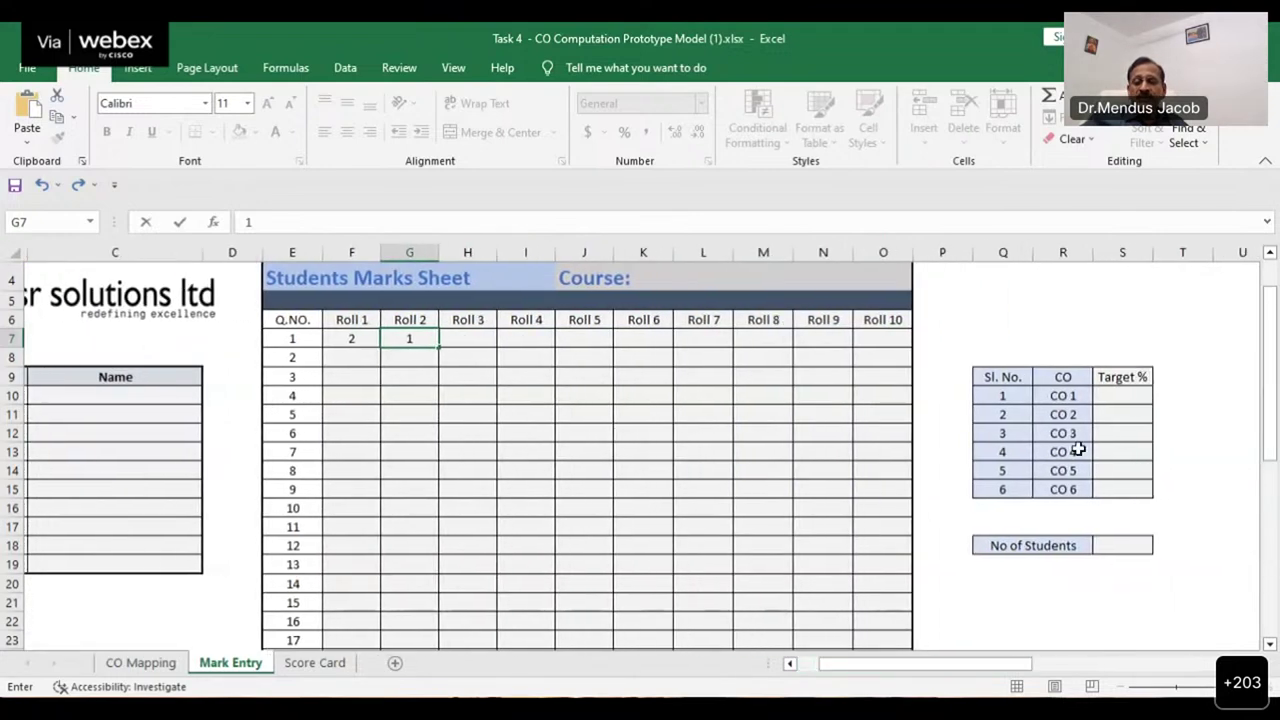
left_click(1112, 397)
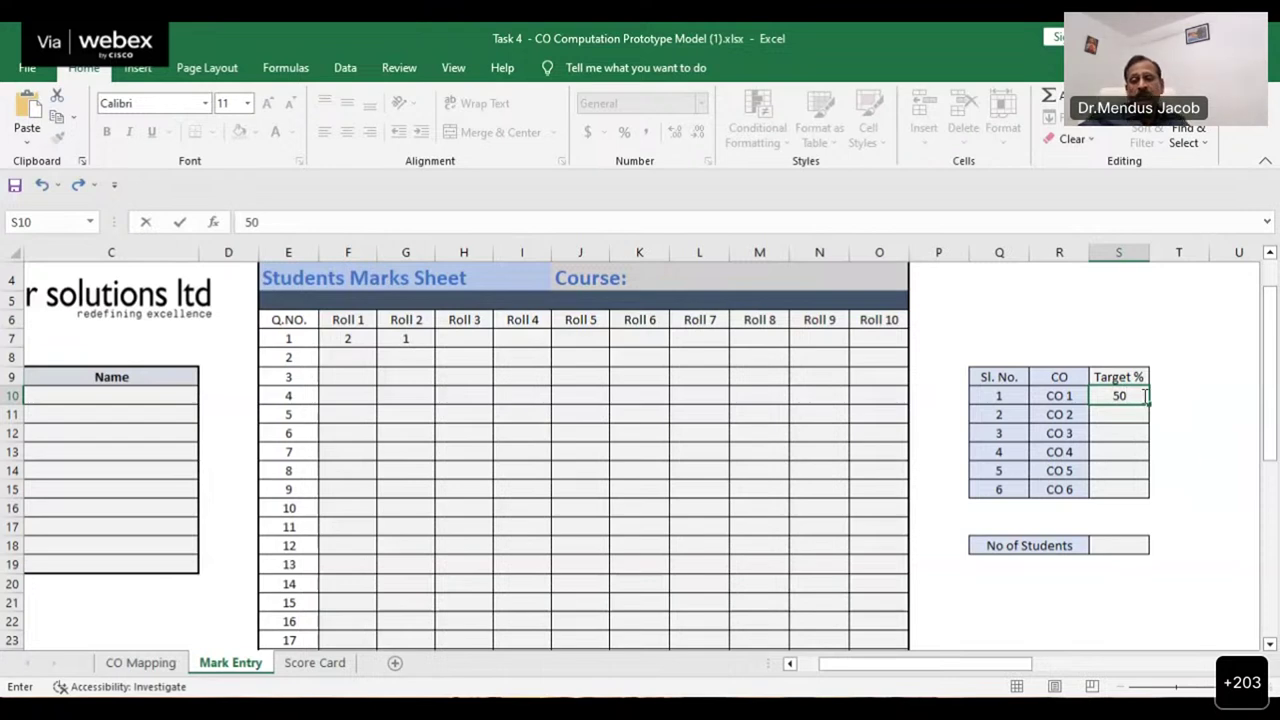
left_click(1141, 546)
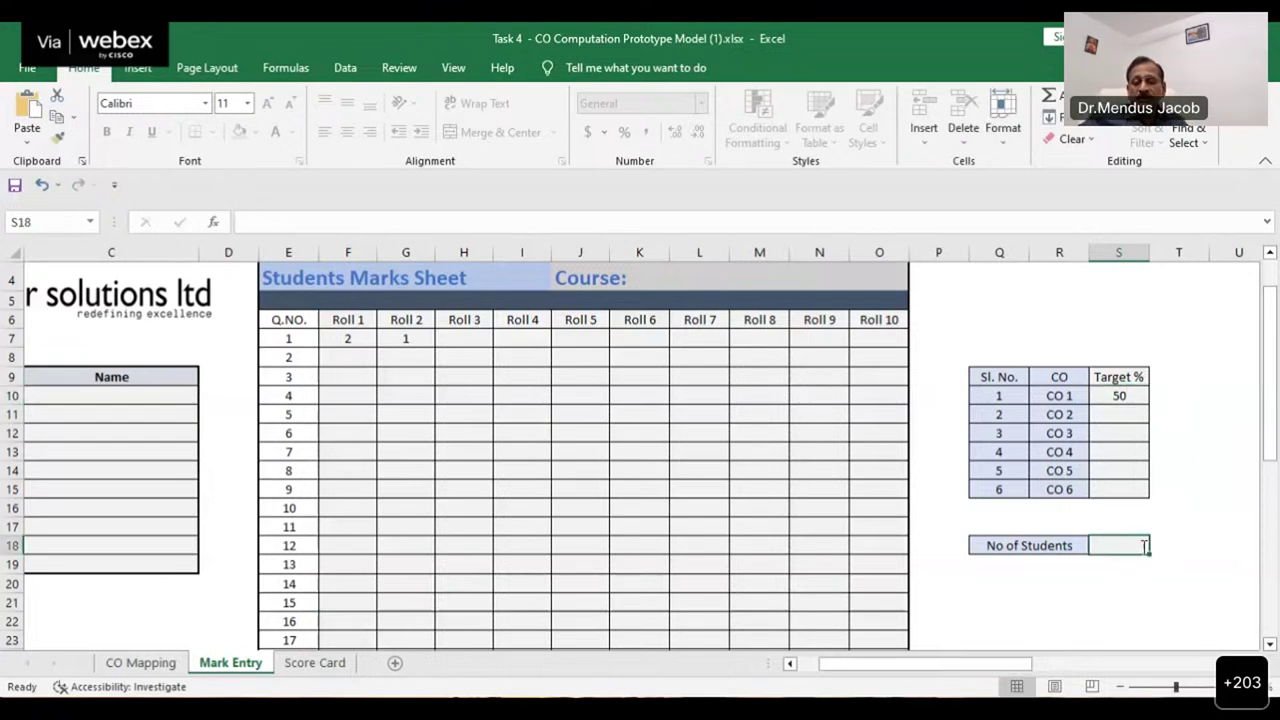
type("1")
type("1")
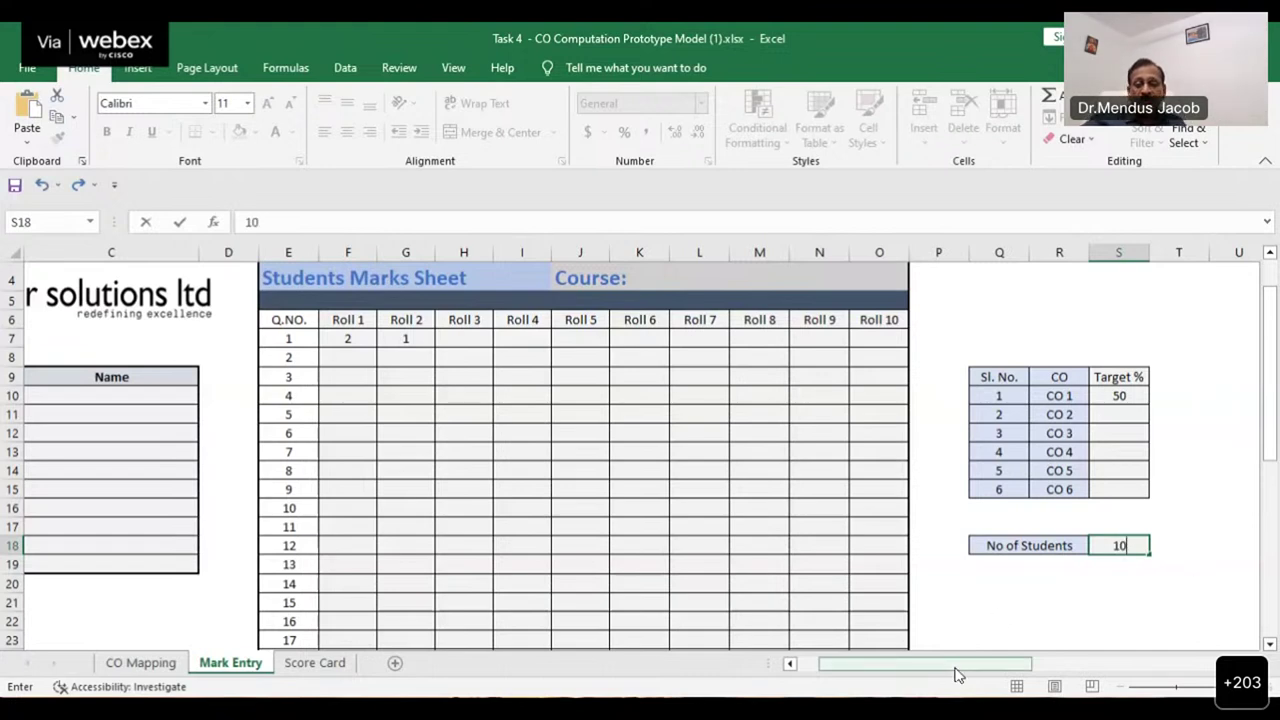
left_click_drag(955, 672, 850, 671)
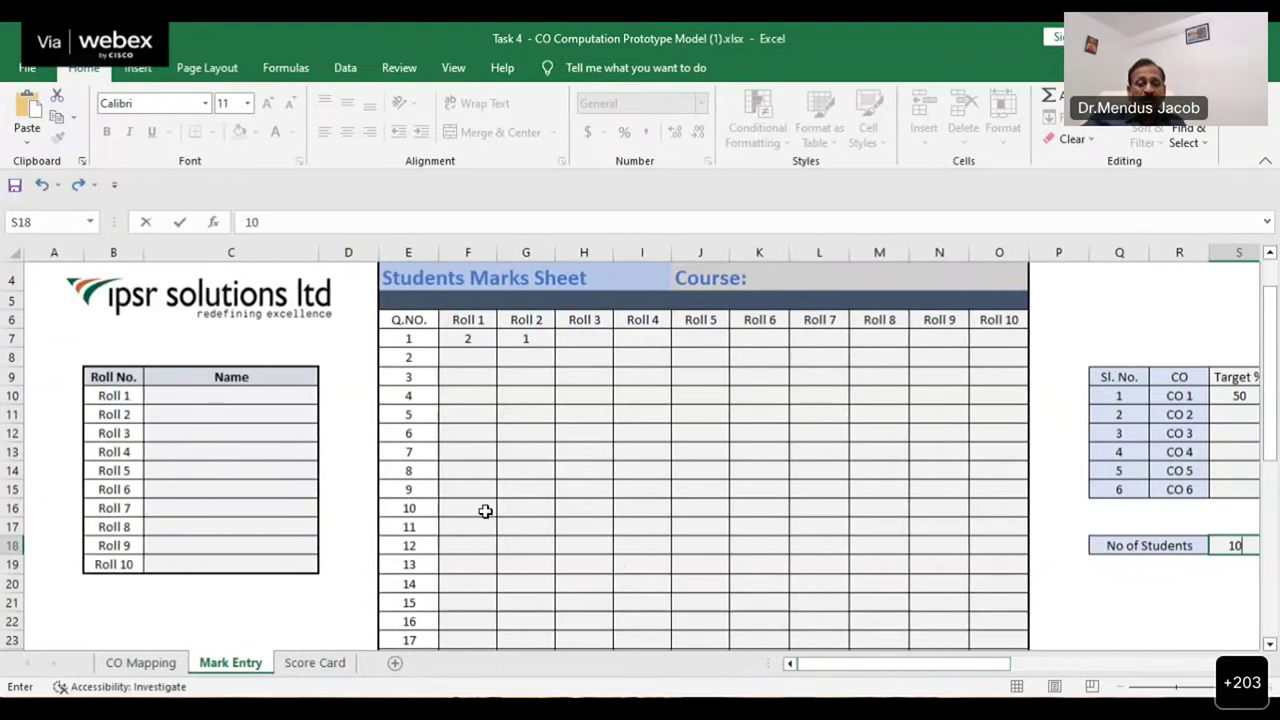
scroll(886, 563, "down", 1)
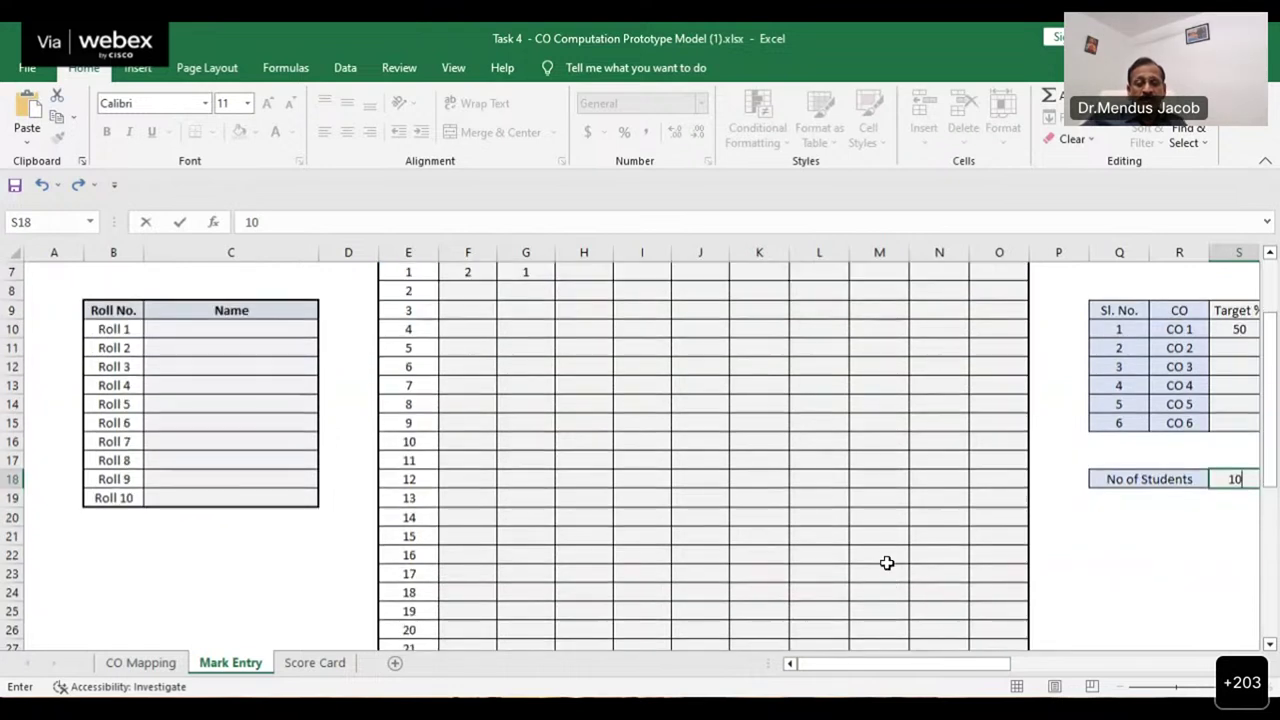
scroll(886, 563, "up", 2)
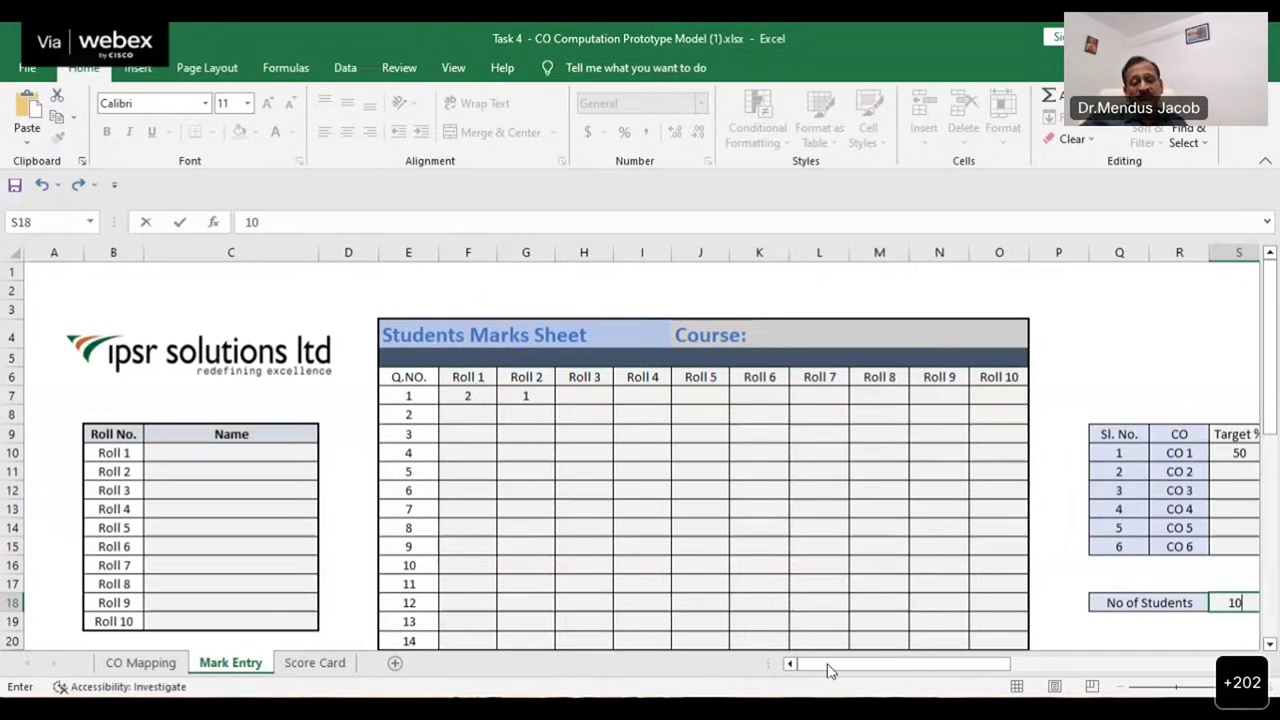
left_click_drag(830, 667, 905, 666)
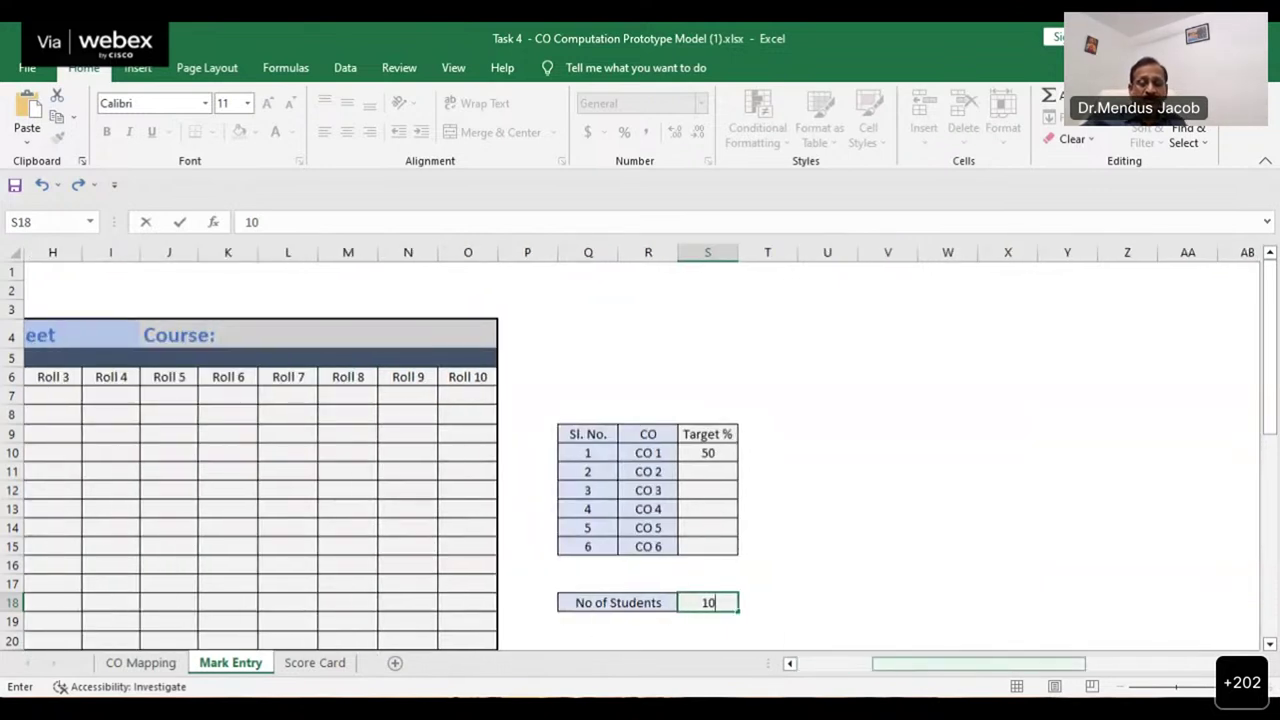
mouse_move(1272, 348)
left_mouse_down()
mouse_move(1272, 420)
mouse_move(1272, 348)
left_mouse_up()
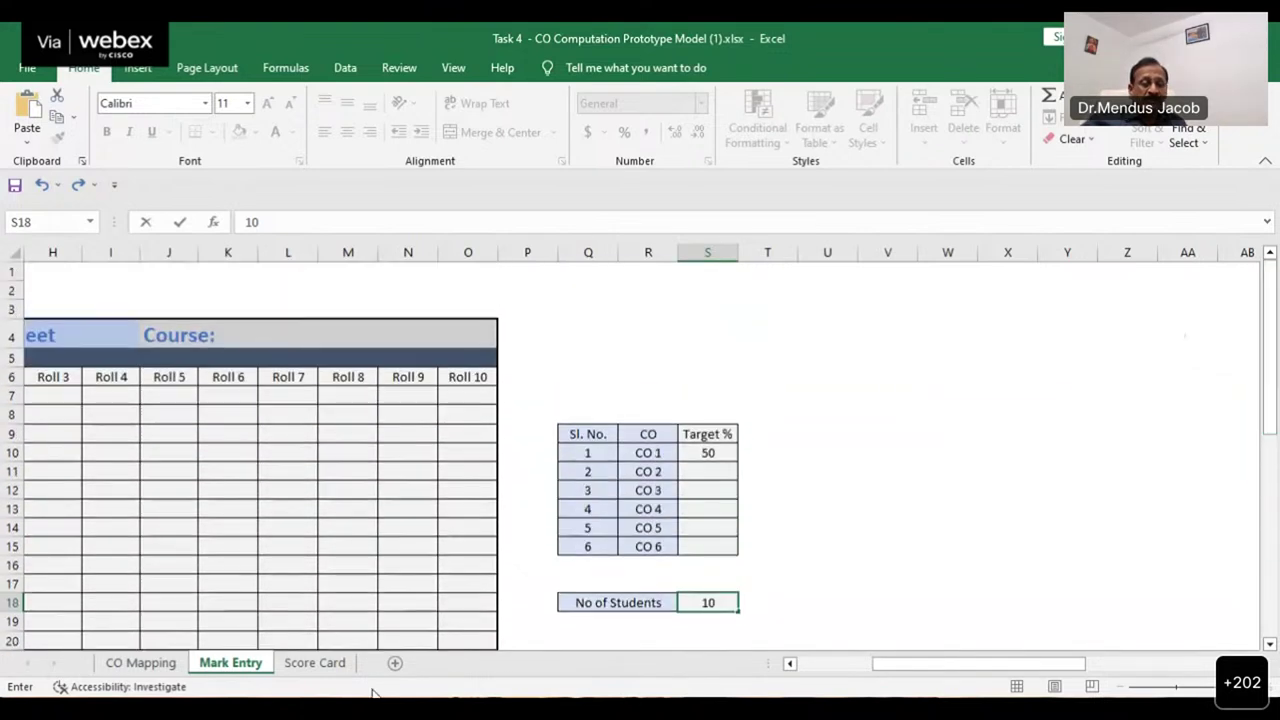
Step: Examine the Score Card sheet's course outcome scores, average attainment, target and attainment level rows, comparing them with the CO Mapping sheet
left_click(332, 663)
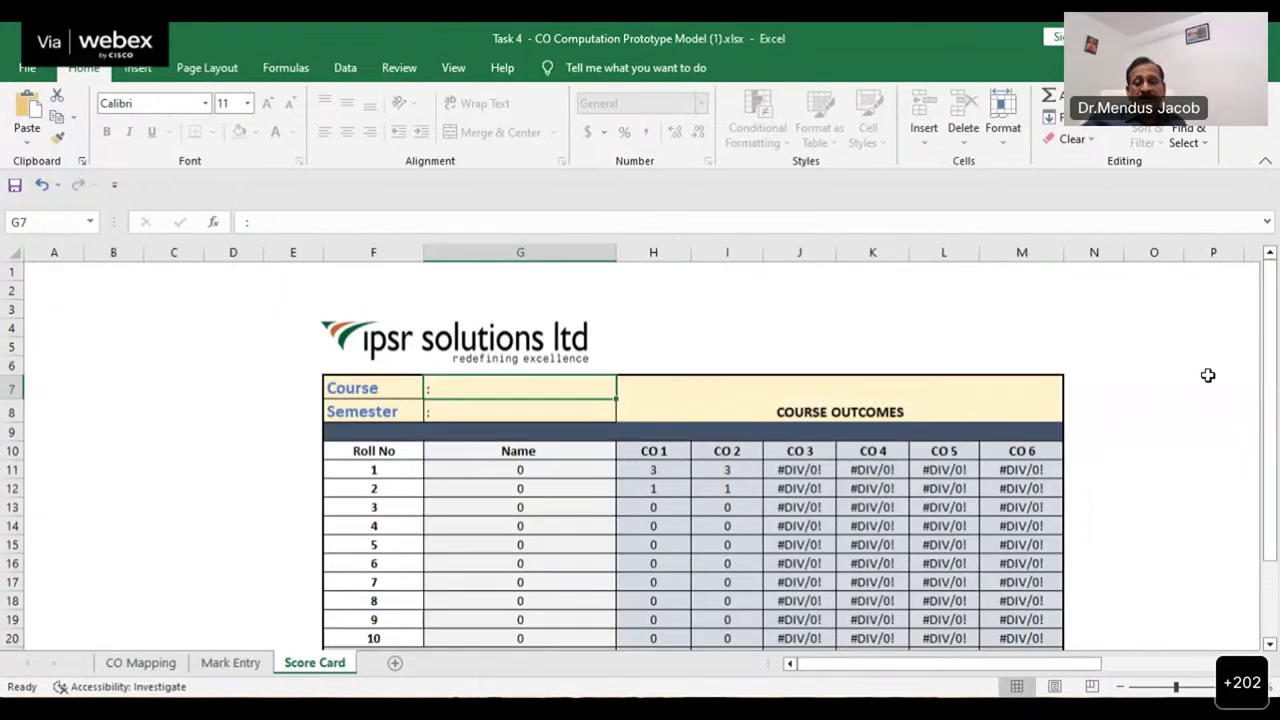
left_click_drag(1267, 317, 1275, 431)
left_click_drag(1275, 383, 1268, 326)
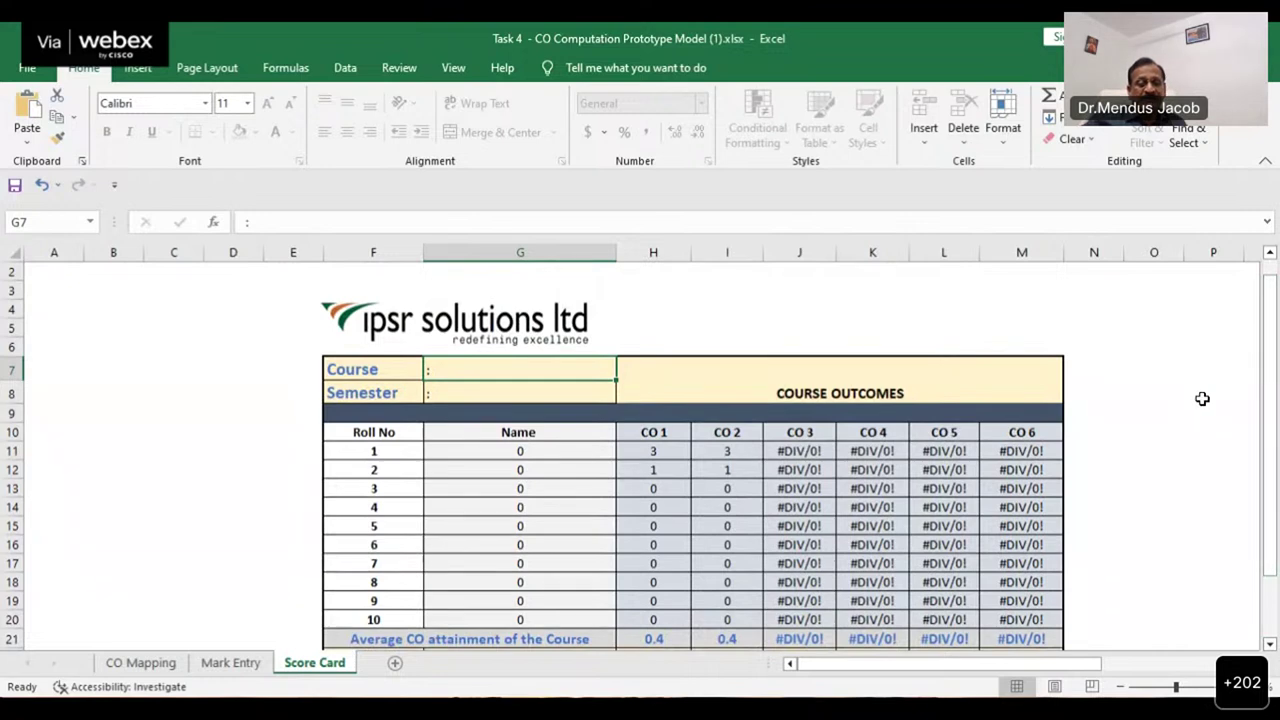
scroll(1195, 409, "down", 1)
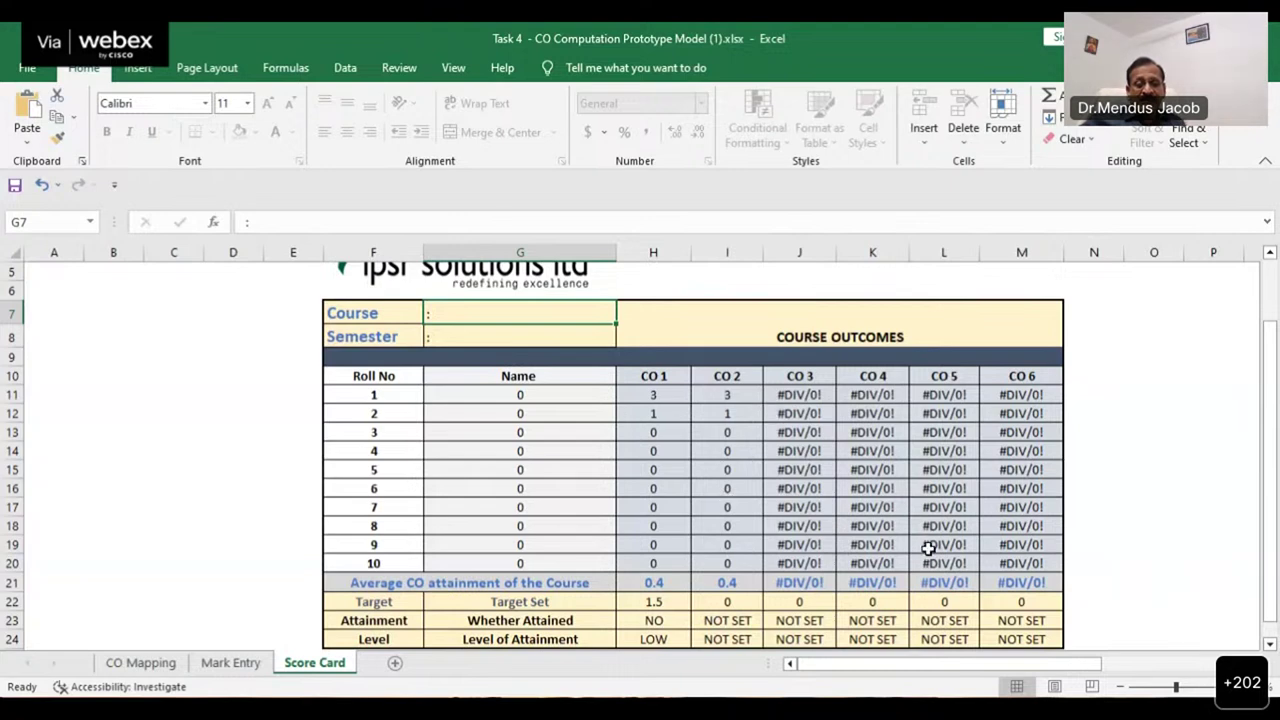
scroll(928, 548, "down", 3)
scroll(917, 554, "up", 2)
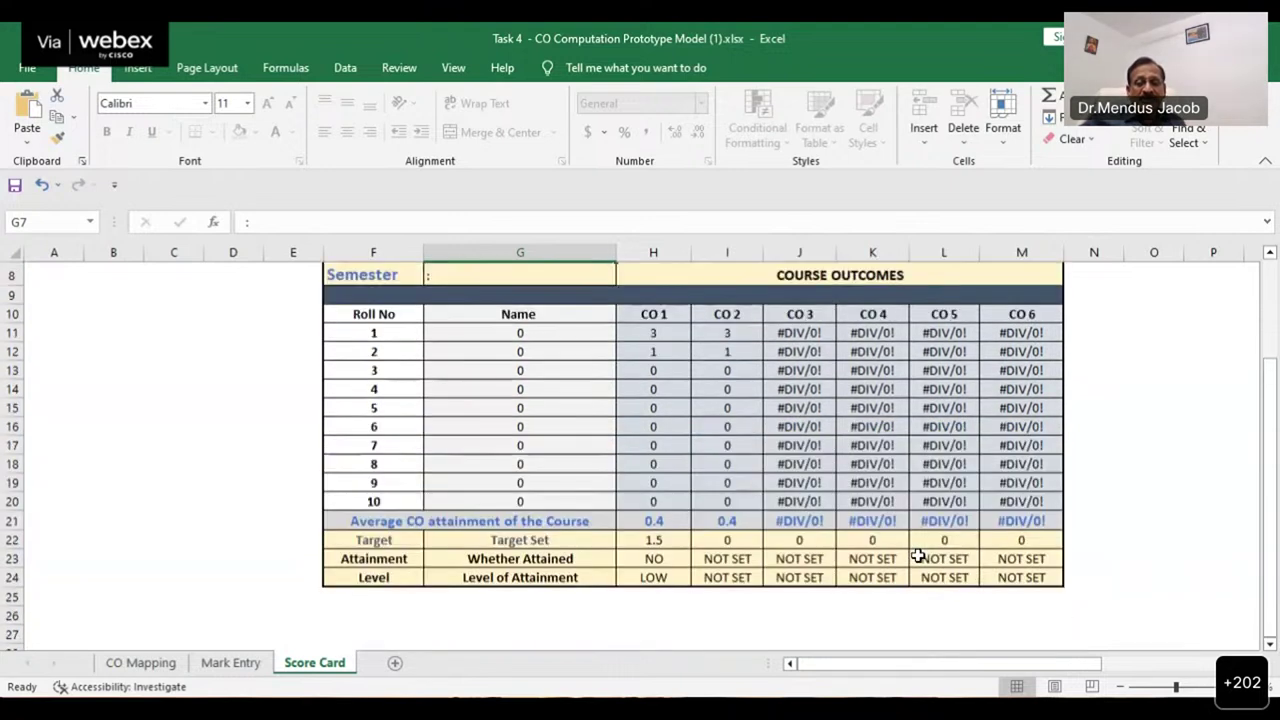
scroll(820, 408, "up", 1)
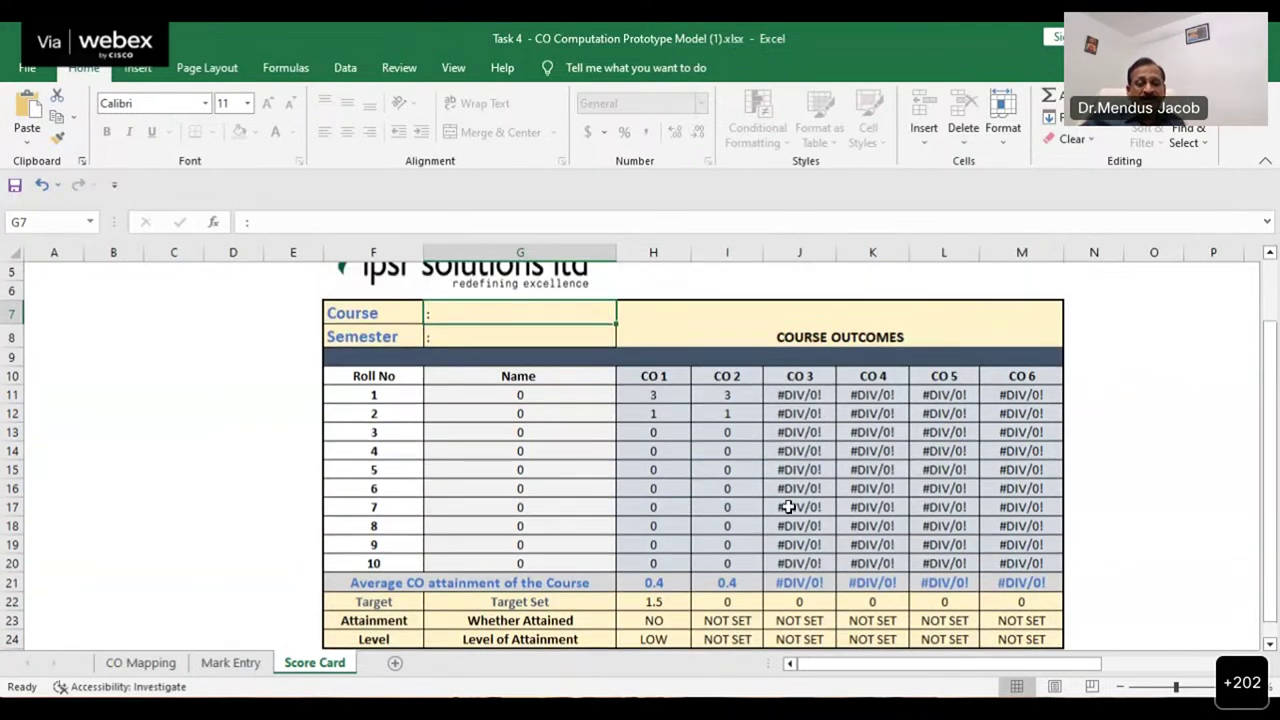
left_click(141, 663)
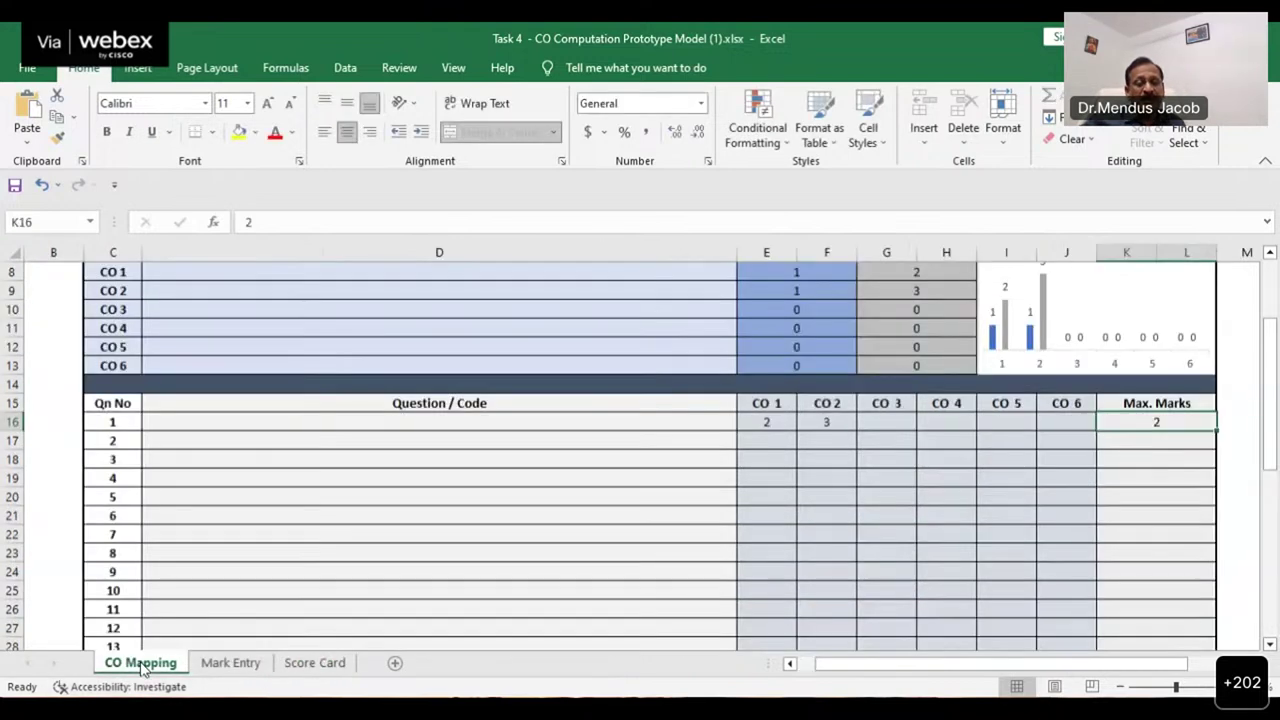
left_click(314, 663)
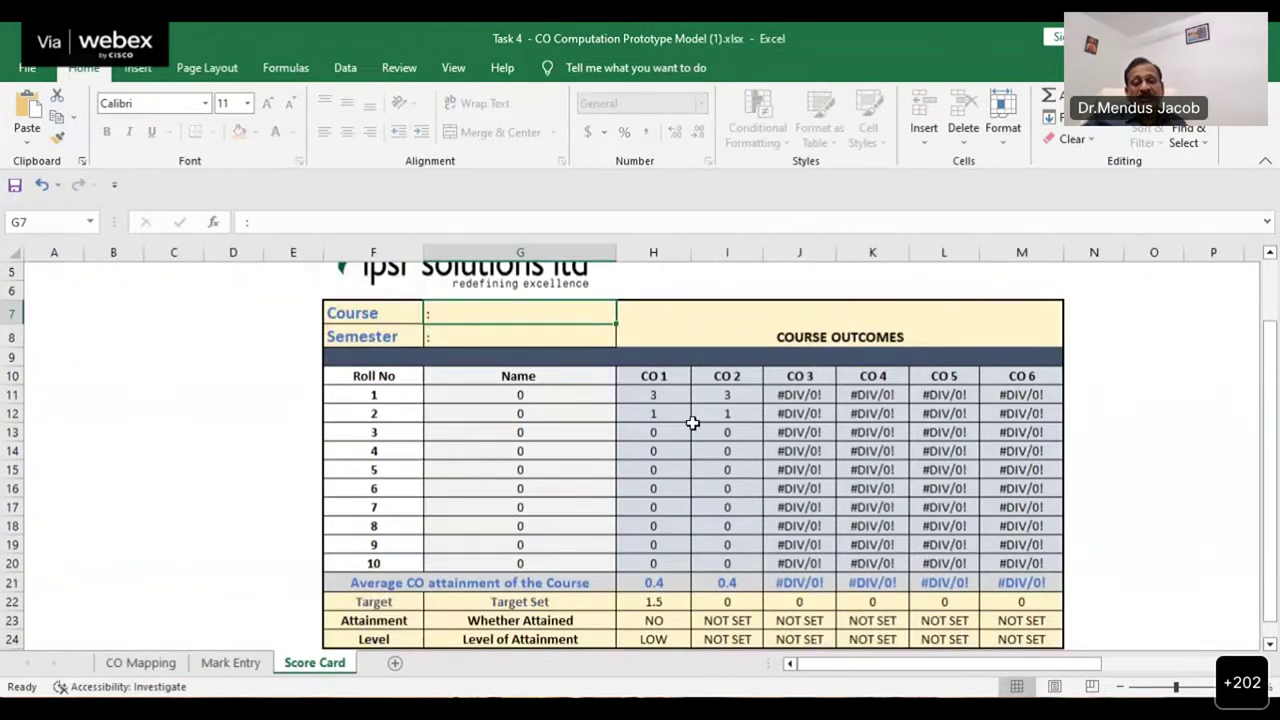
scroll(728, 451, "up", 1)
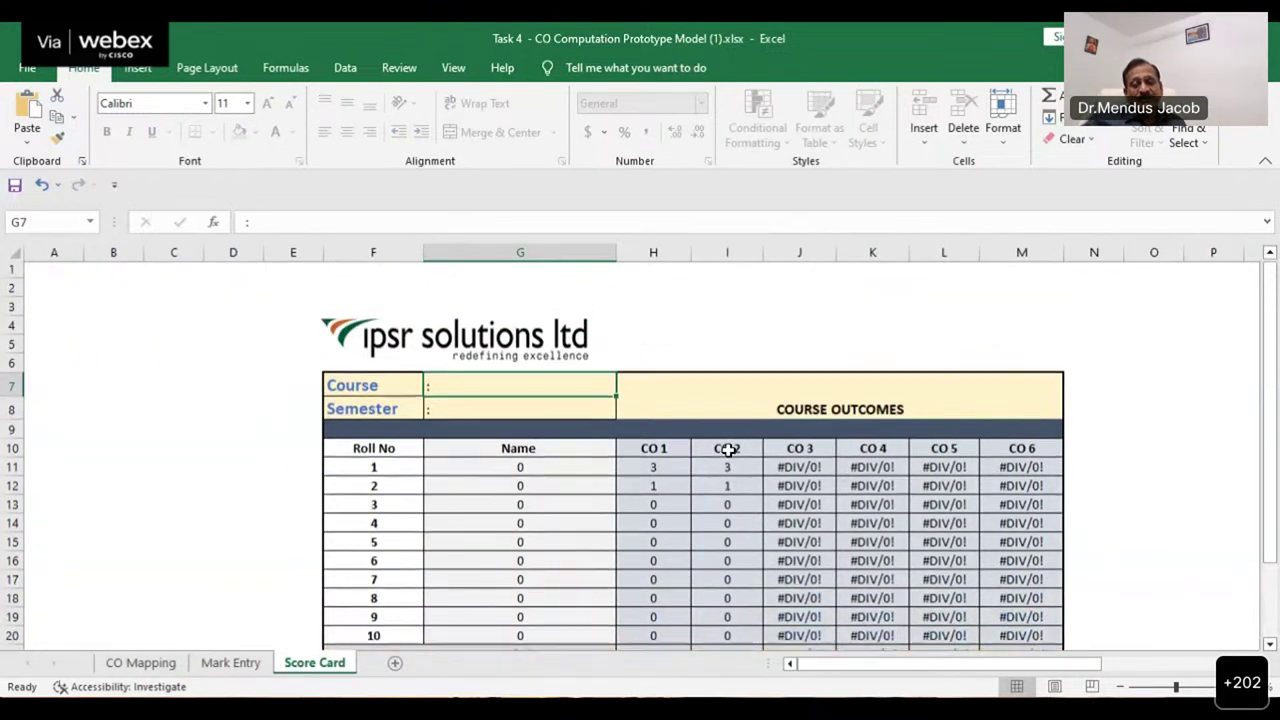
scroll(733, 460, "down", 3)
scroll(736, 465, "up", 2)
scroll(738, 467, "up", 1)
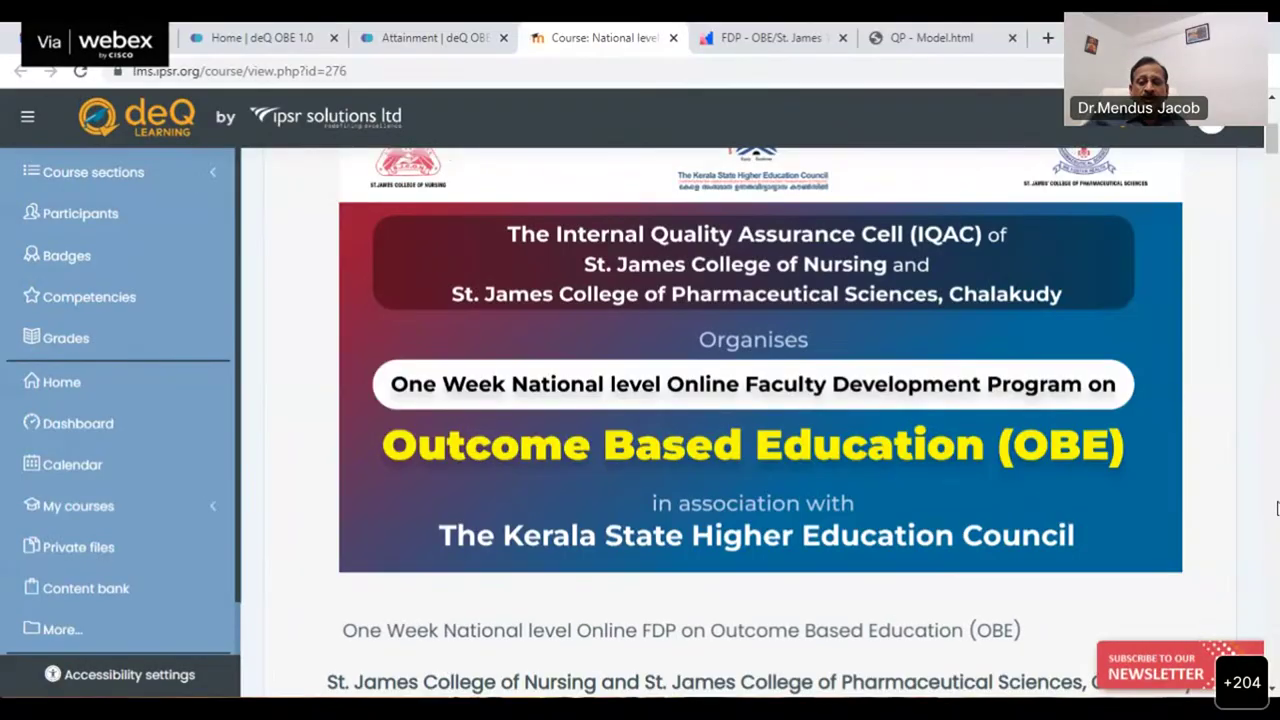
Step: Examine the course page's Bloom's Taxonomy lesson activity, the Task 1 question paper analysis and the invitation to post sample questions
scroll(980, 540, "down", 10)
scroll(955, 485, "down", 3)
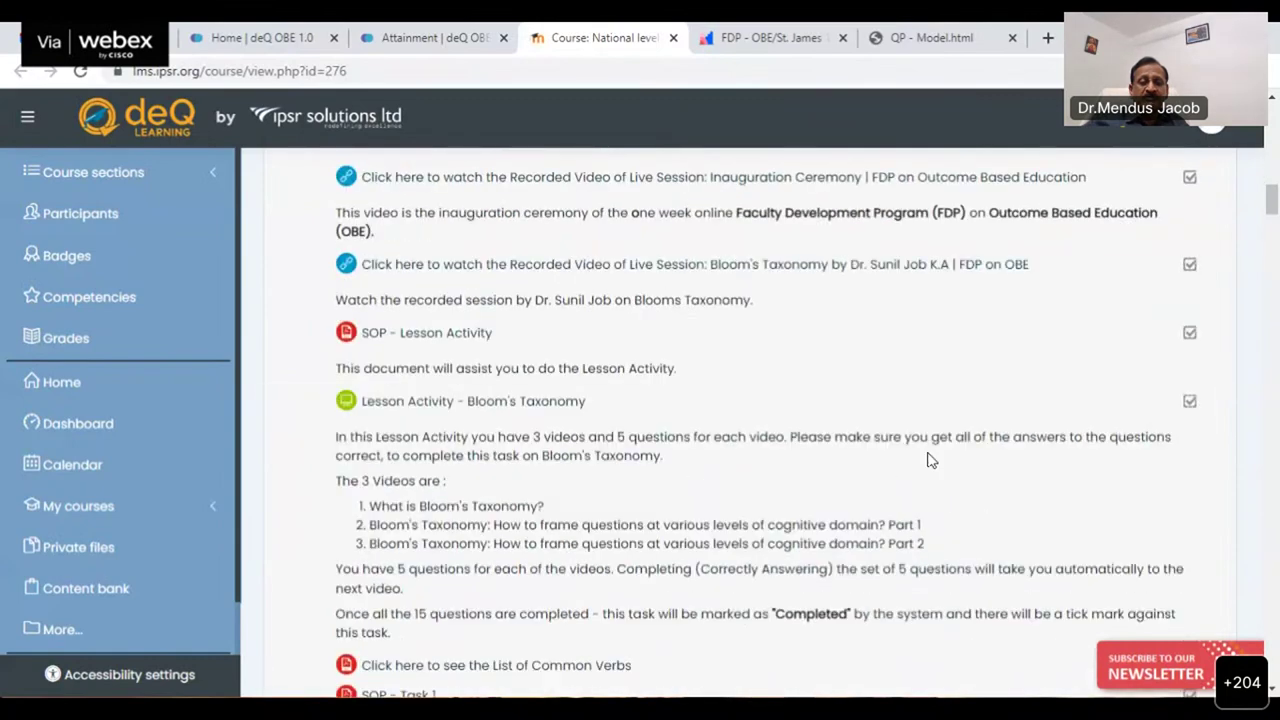
scroll(927, 458, "down", 7)
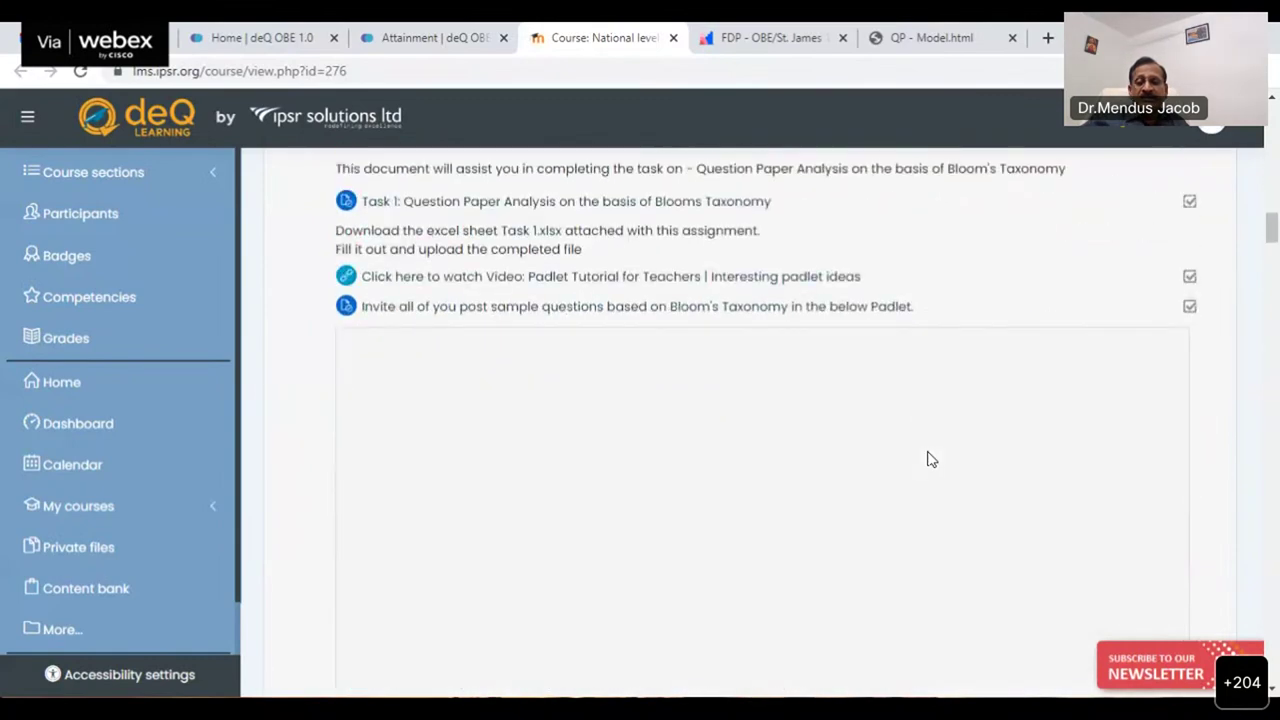
scroll(1209, 486, "up", 4)
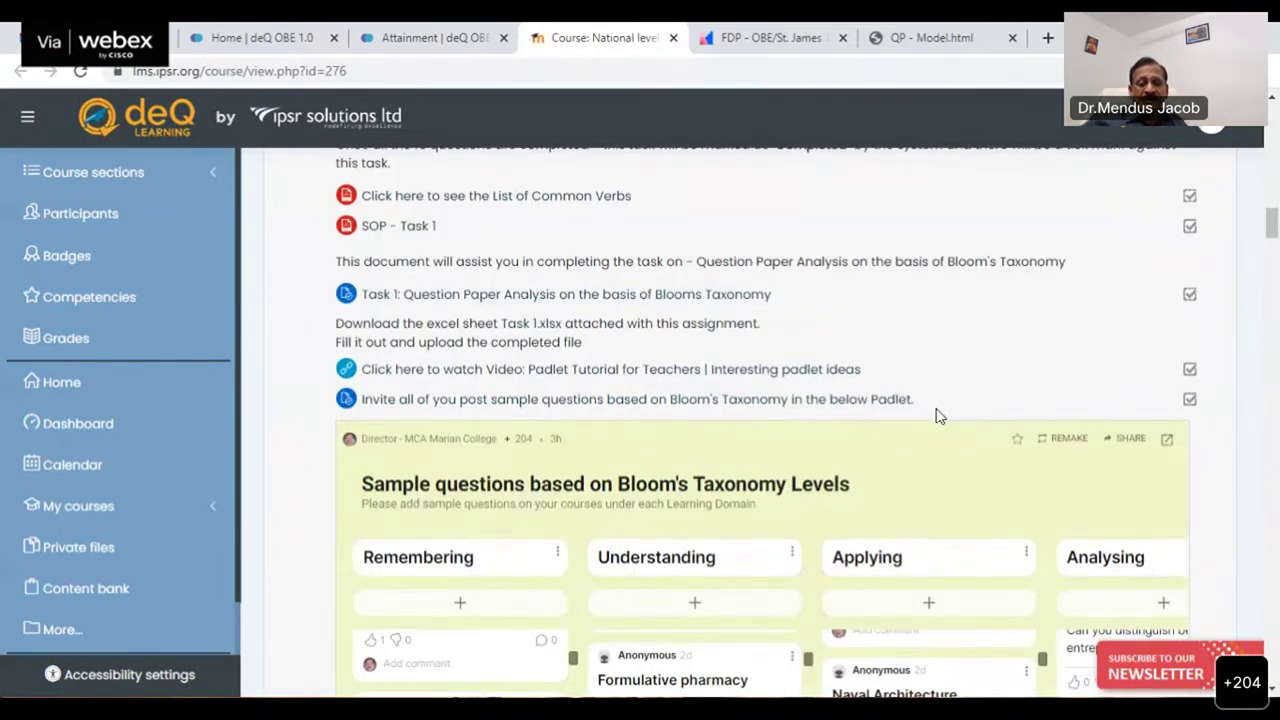
scroll(977, 497, "down", 3)
scroll(975, 497, "down", 2)
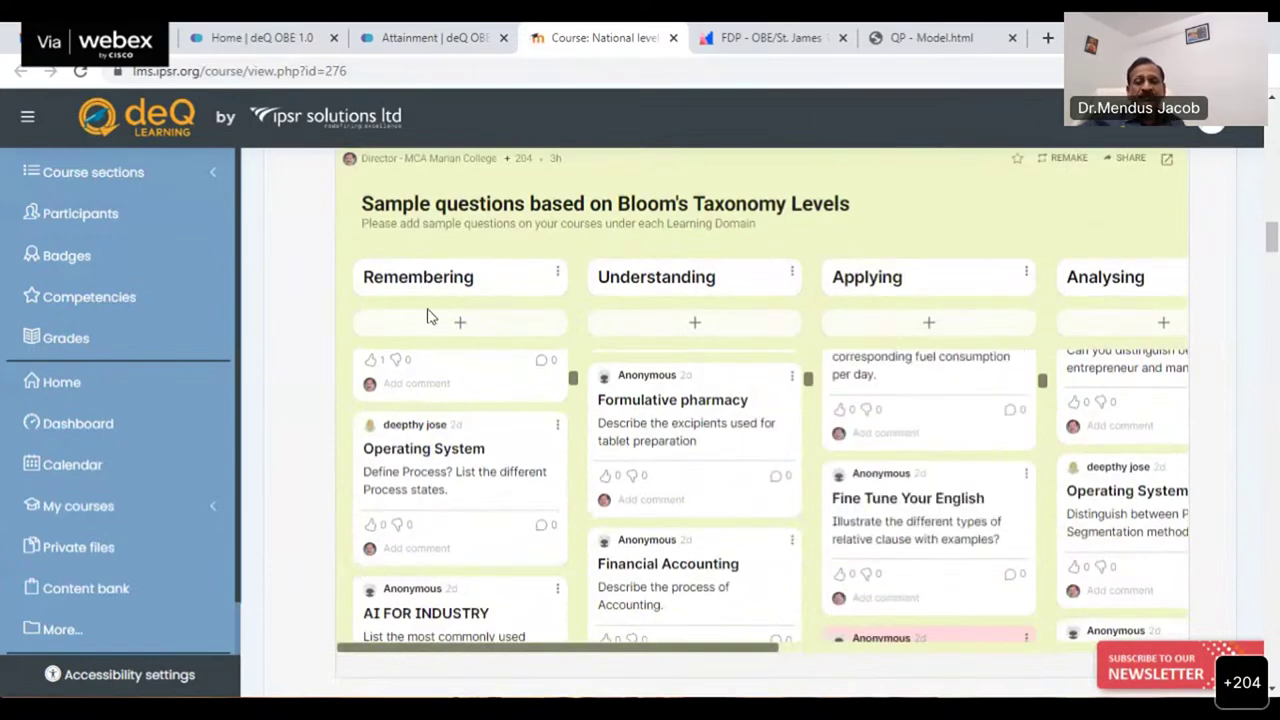
scroll(743, 451, "up", 4)
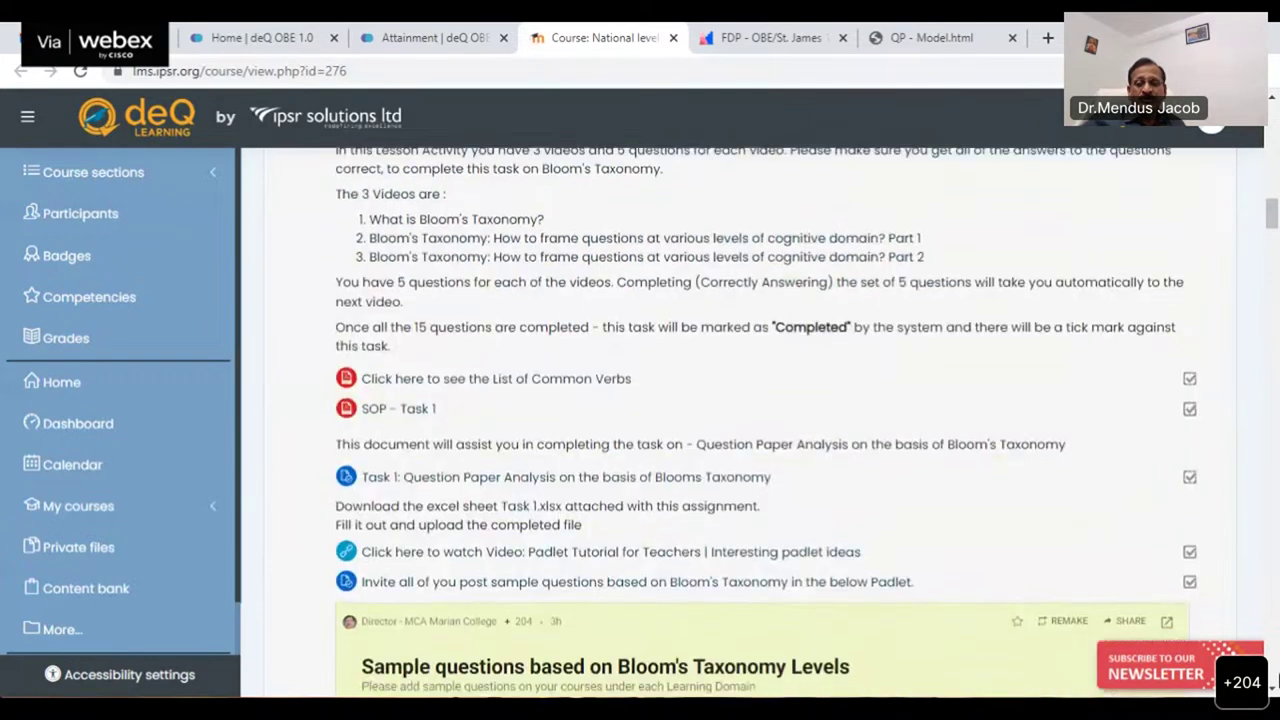
scroll(632, 670, "down", 1)
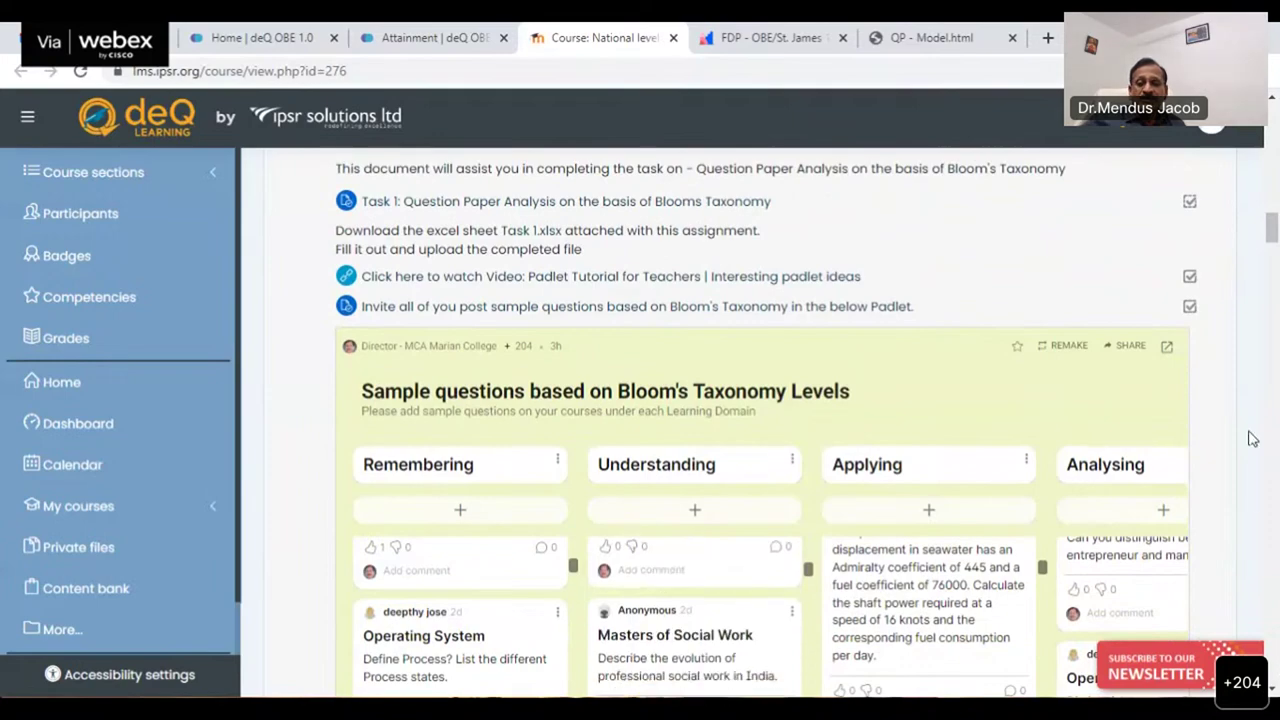
Step: Review the sample questions posted under Analysing, Evaluating and Creating in the Bloom's Taxonomy Levels Padlet
mouse_move(1273, 242)
left_mouse_down()
mouse_move(1273, 325)
mouse_move(1273, 246)
left_mouse_up()
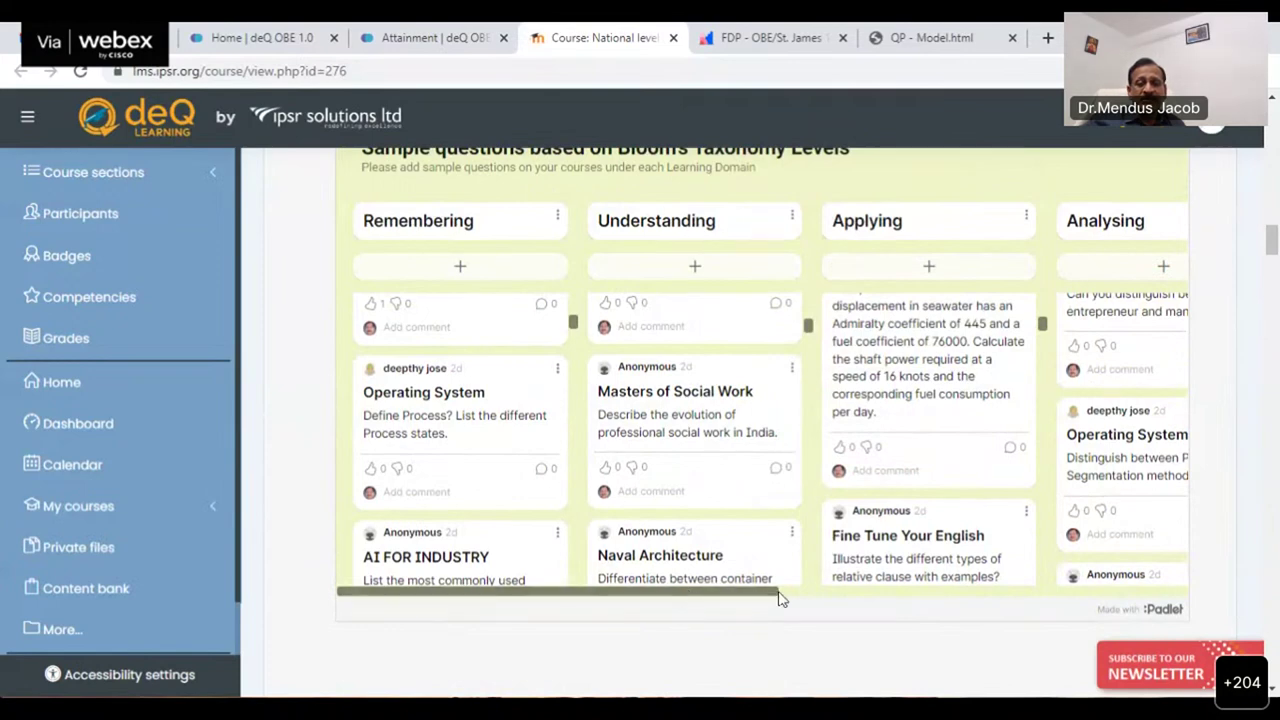
left_click_drag(757, 594, 1118, 594)
scroll(758, 440, "down", 2)
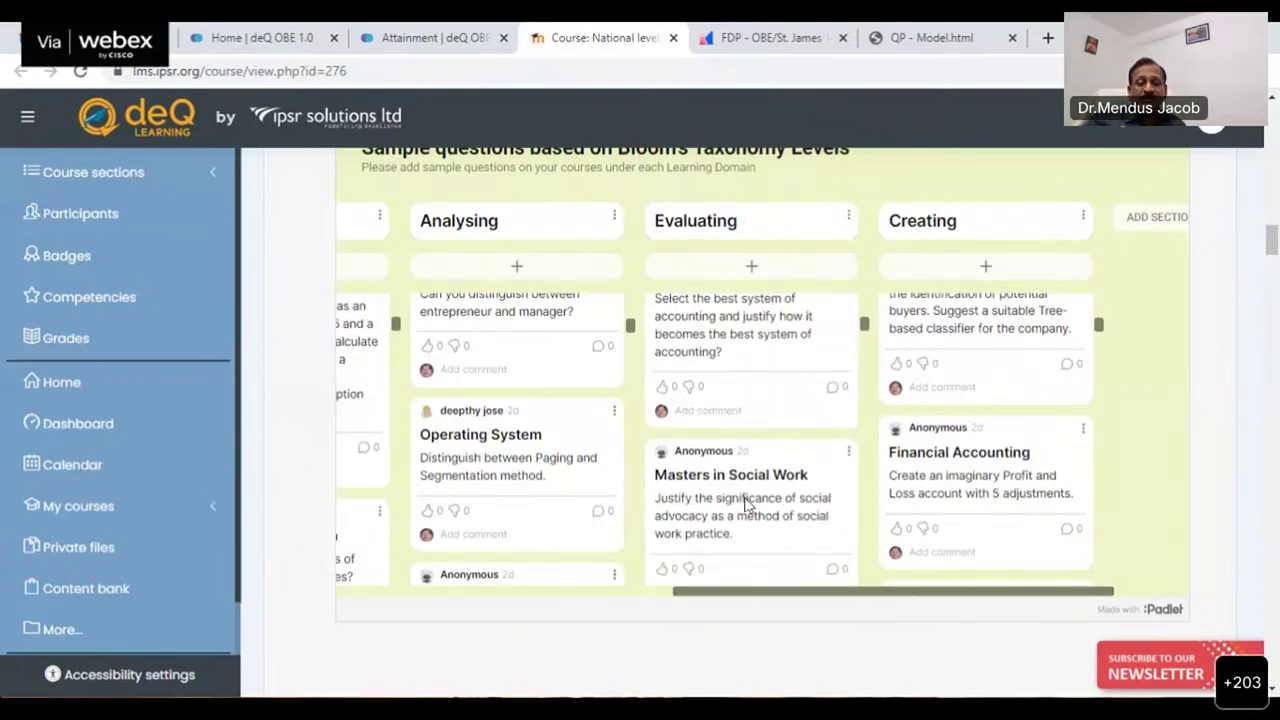
scroll(735, 420, "down", 3)
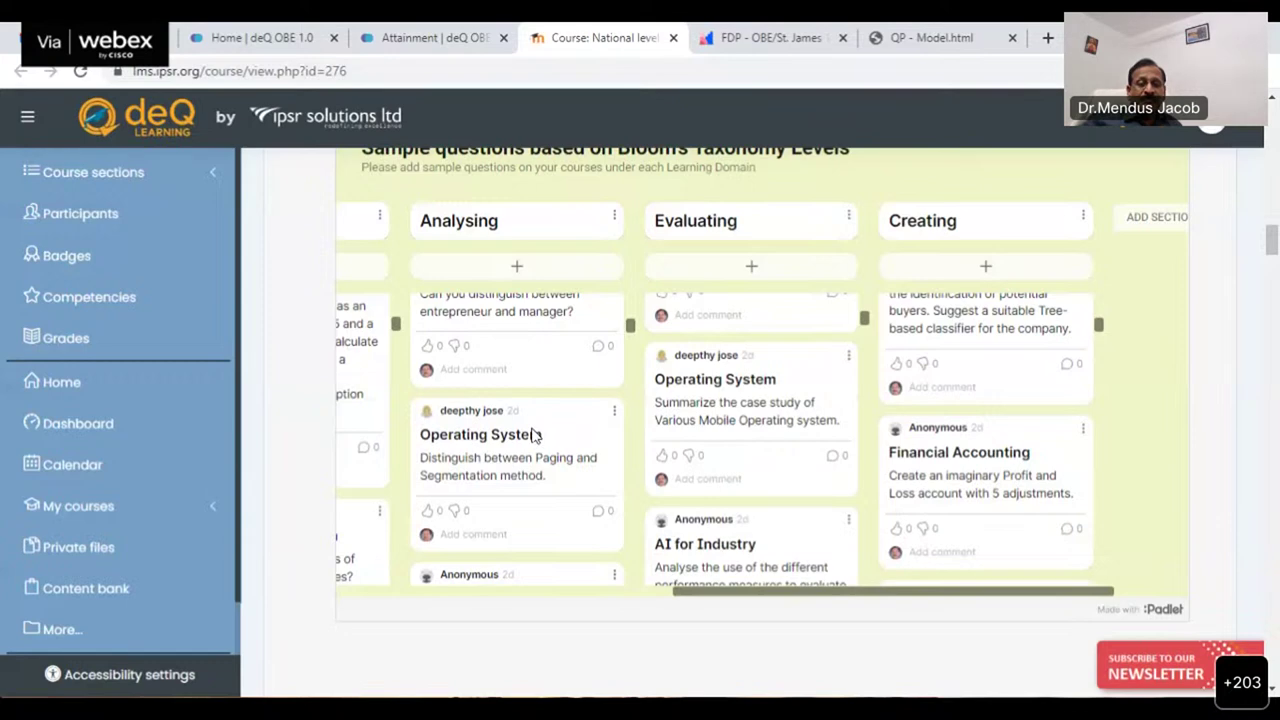
scroll(532, 434, "up", 1)
scroll(757, 456, "up", 2)
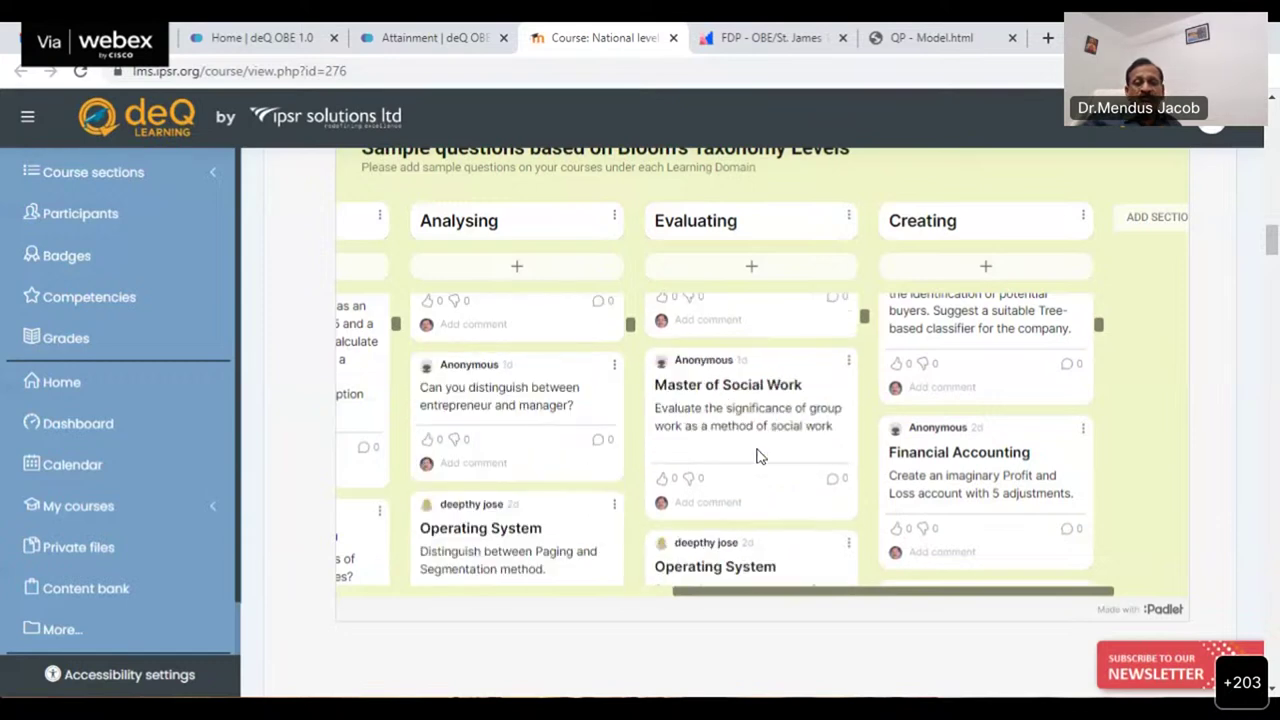
scroll(757, 456, "up", 3)
Step: Approve the Principles of Microbiology post under Arts in the Course Outcomes Padlet
left_click_drag(1272, 245, 1273, 300)
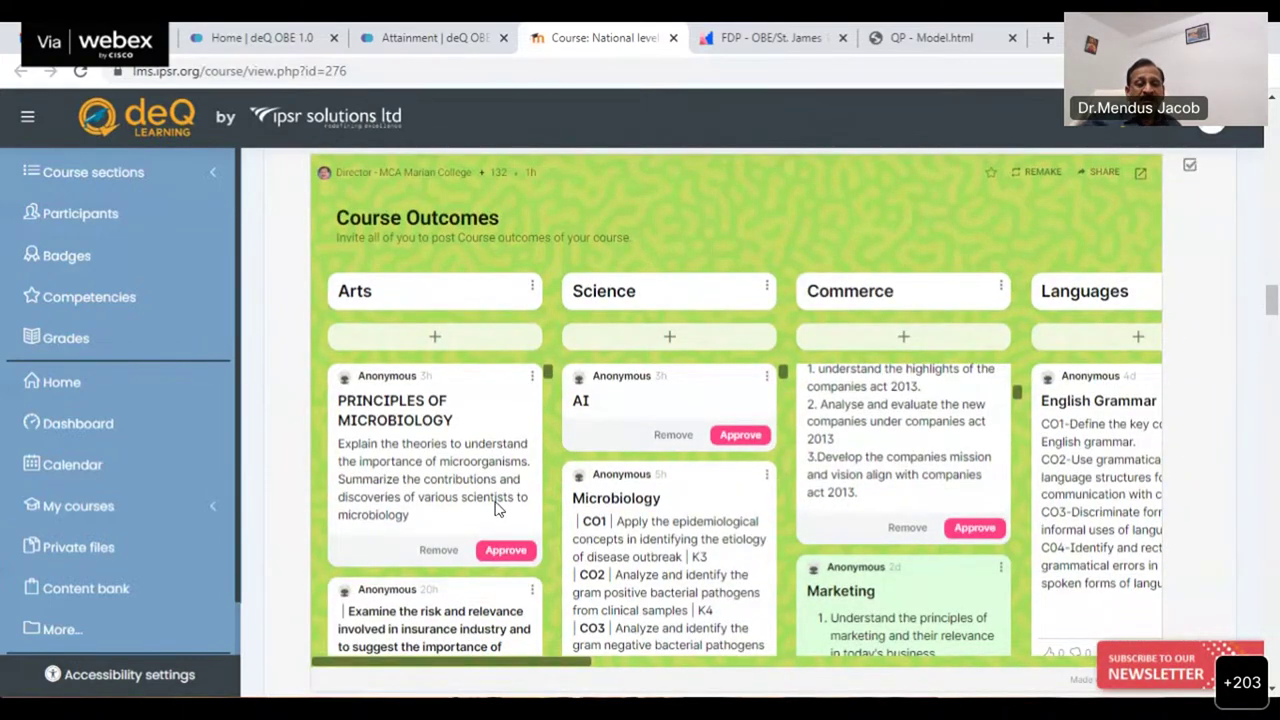
scroll(497, 508, "up", 1)
scroll(500, 514, "down", 3)
scroll(508, 526, "up", 1)
left_click(507, 552)
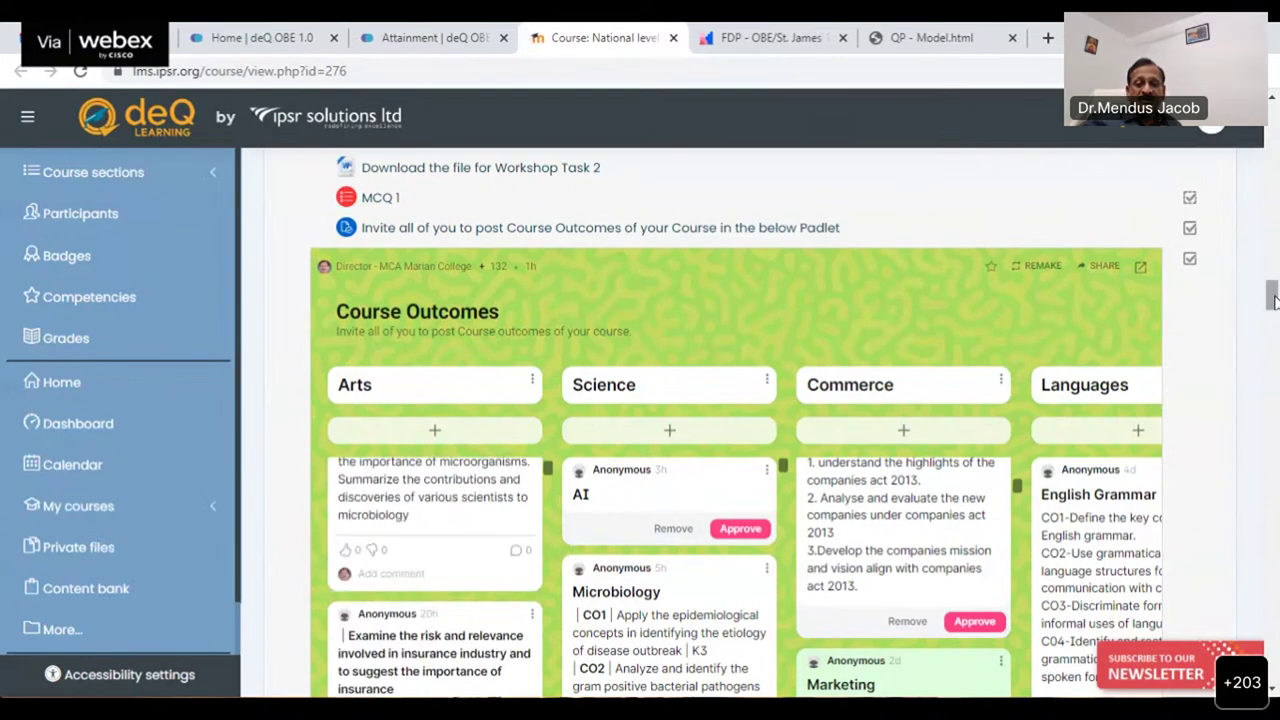
Step: Approve the insurance risk post and the Introduction To Communication (IC) post under Arts in the Course Outcomes Padlet
mouse_move(1272, 300)
left_mouse_down()
mouse_move(1273, 334)
mouse_move(1273, 305)
left_mouse_up()
scroll(486, 366, "down", 3)
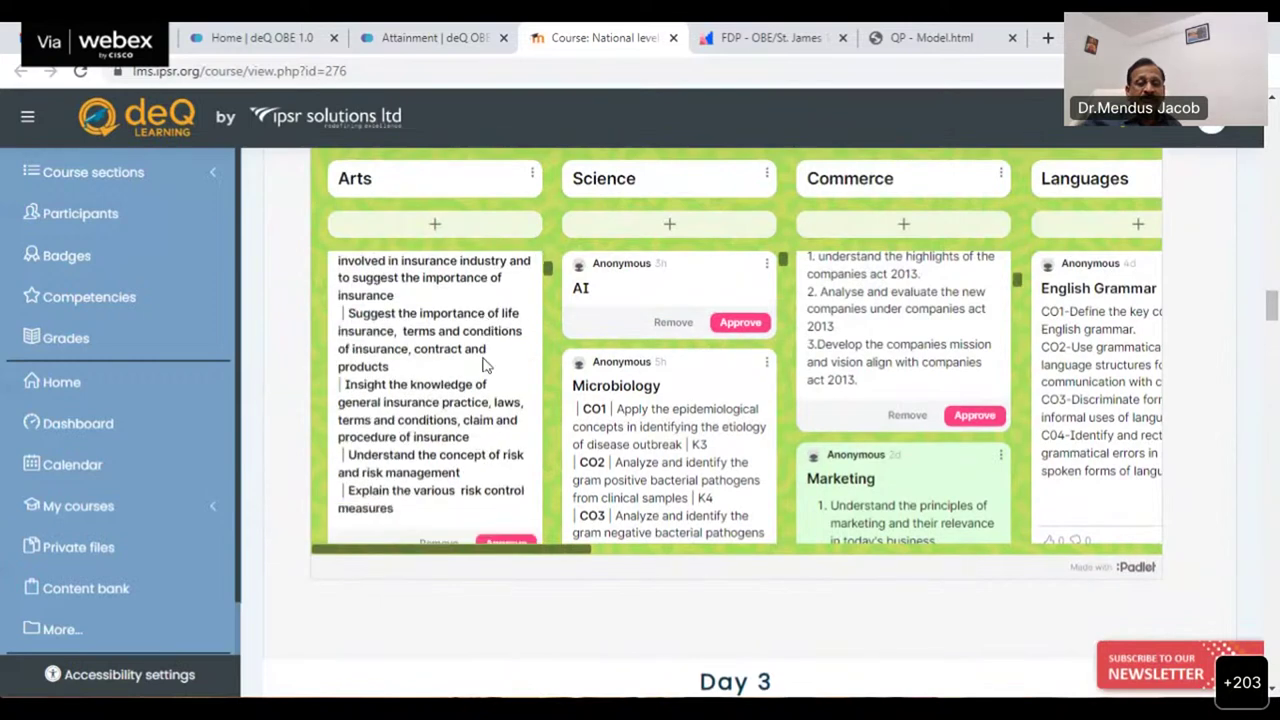
scroll(492, 393, "down", 2)
left_click(505, 356)
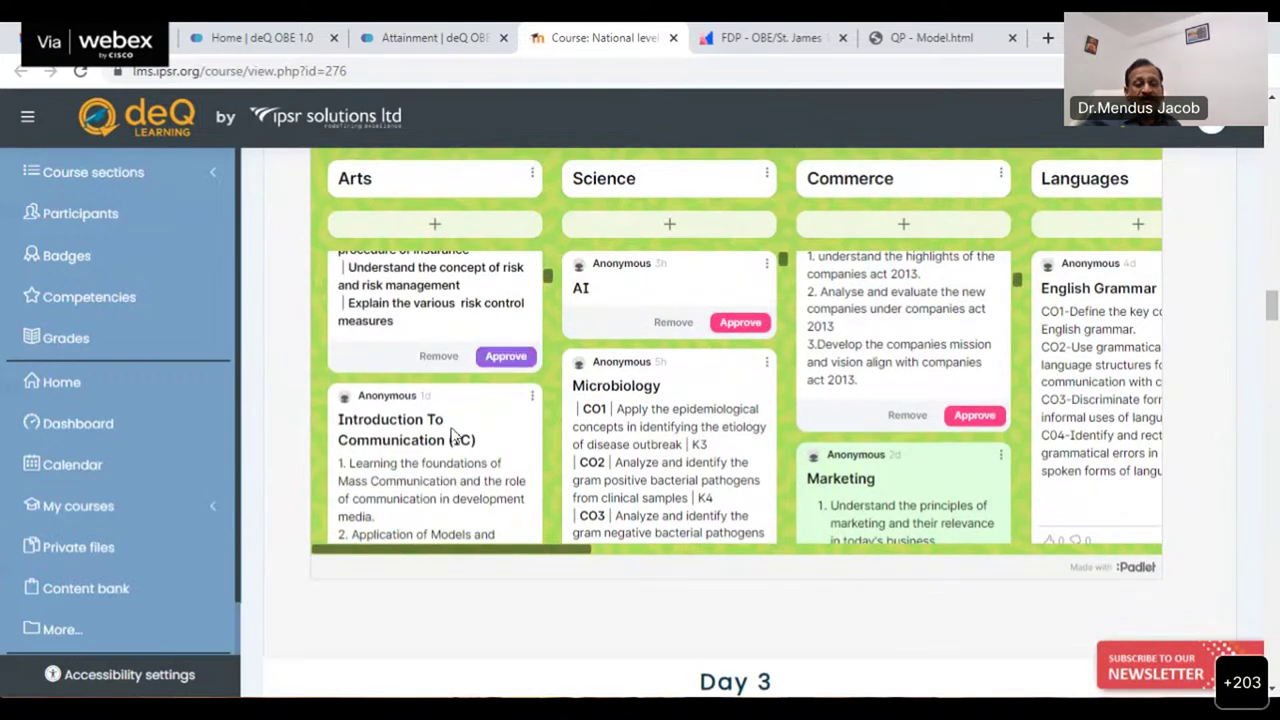
scroll(500, 457, "down", 2)
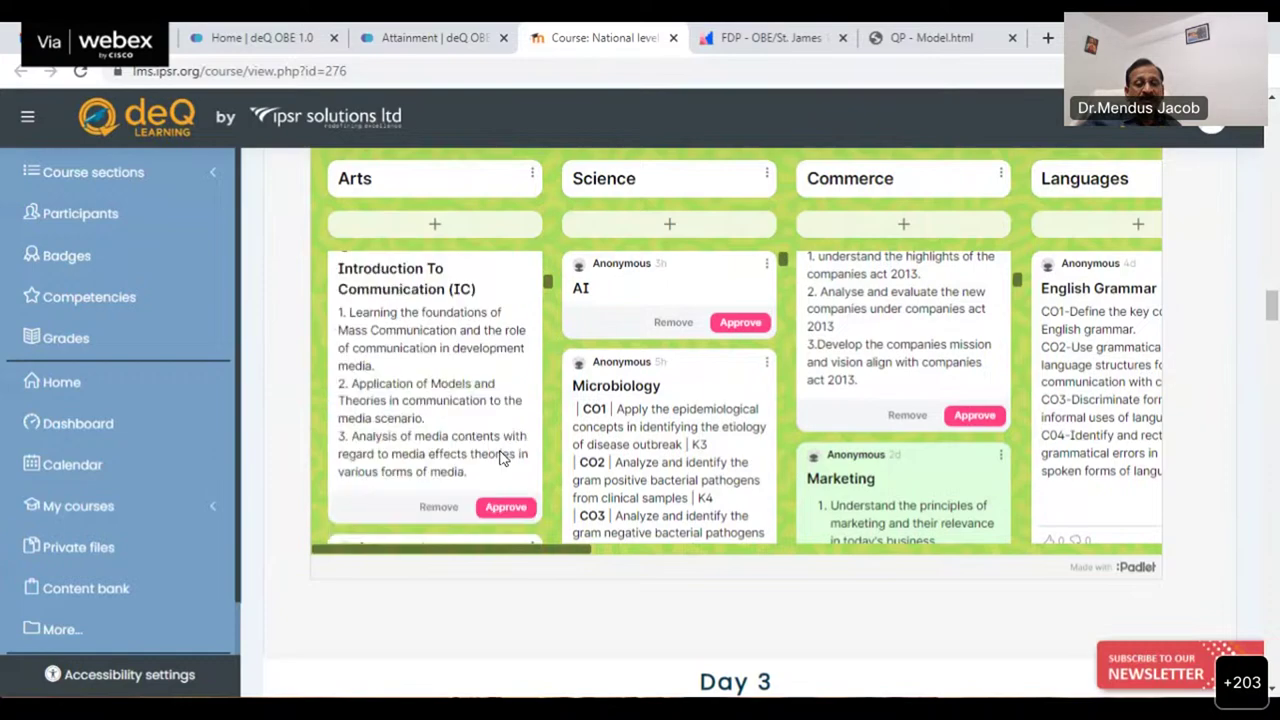
left_click(506, 498)
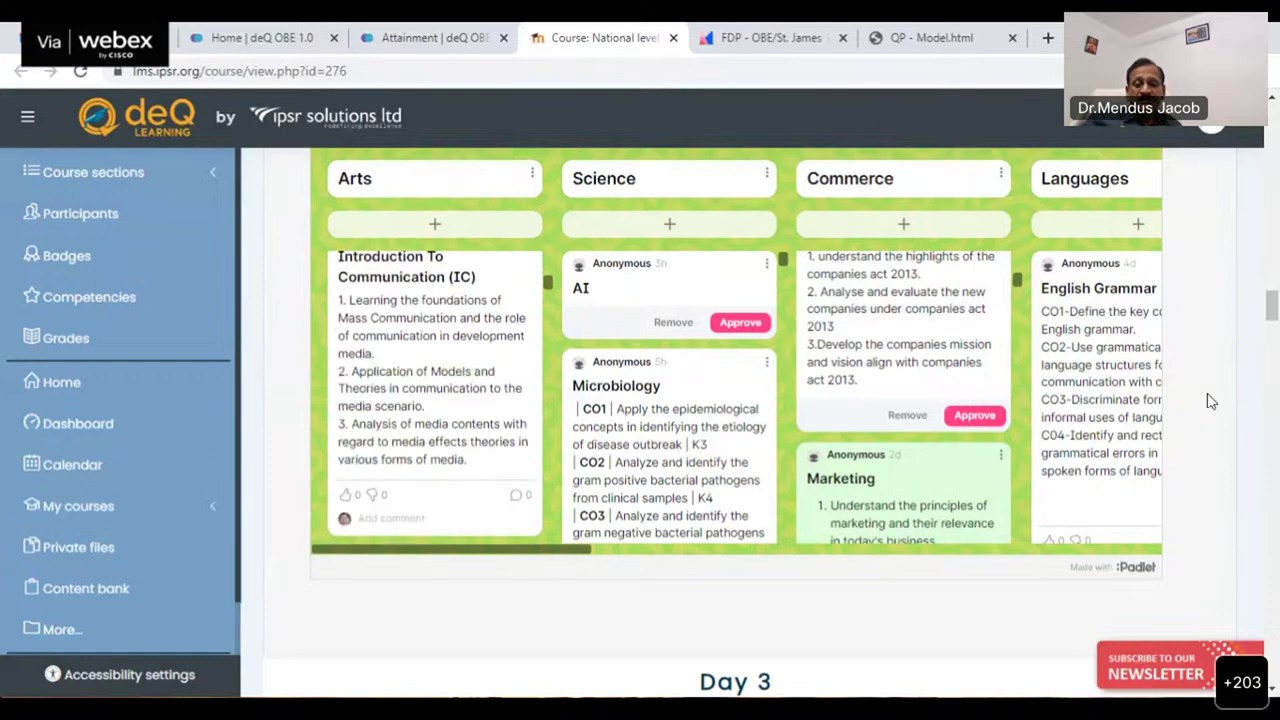
Step: Examine the Day 4 and Day 5 course content, including Task 3, Task 4: CO Computation Prototype Model and the optional Task 5
scroll(1230, 400, "down", 8)
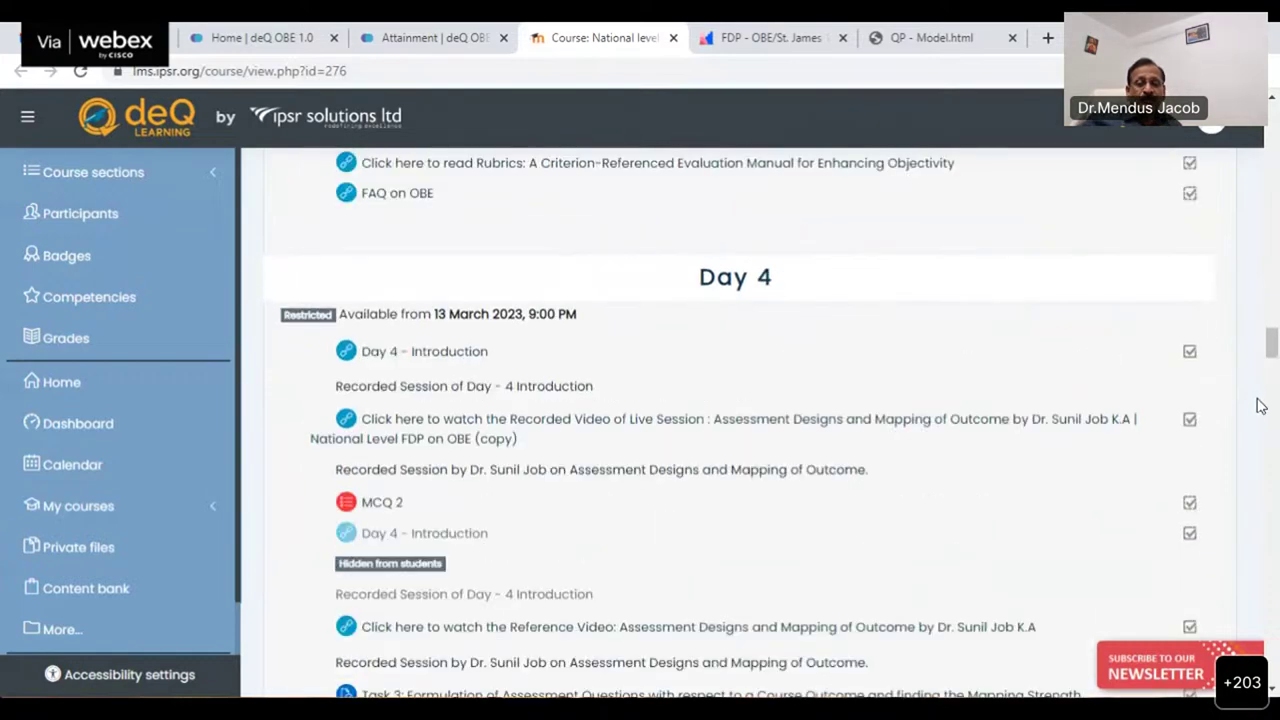
scroll(1260, 405, "down", 5)
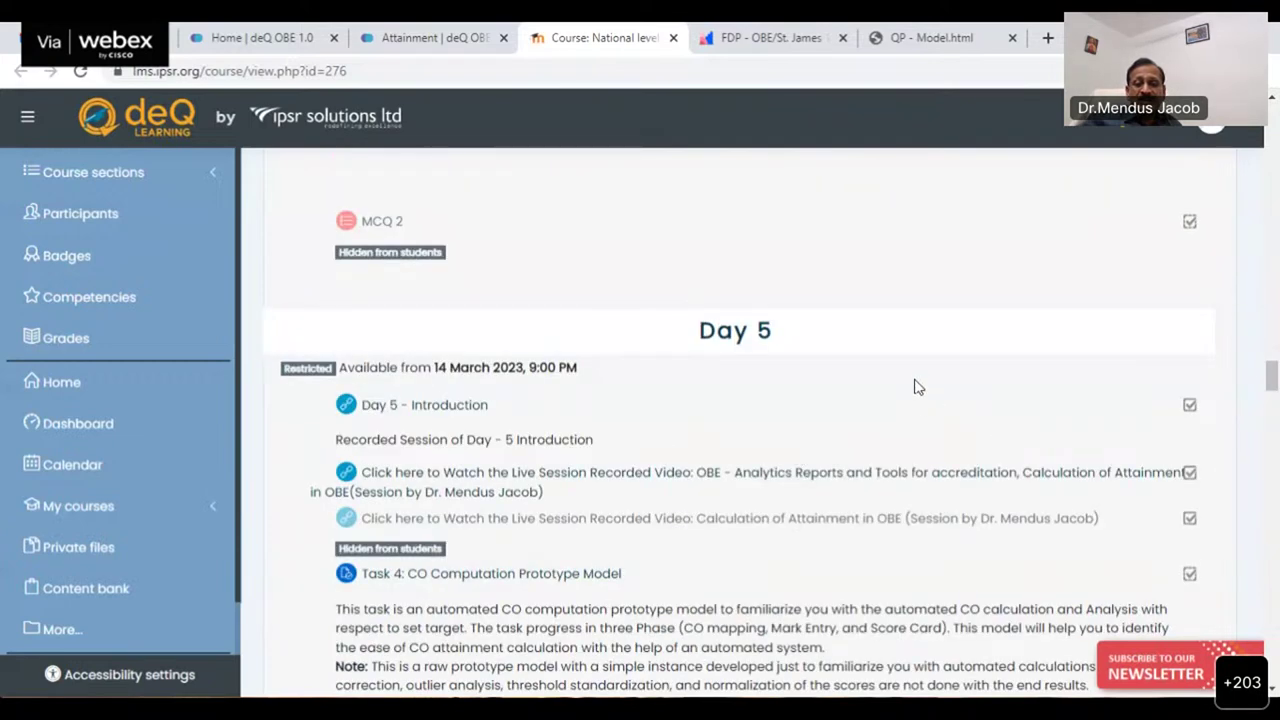
scroll(917, 387, "up", 4)
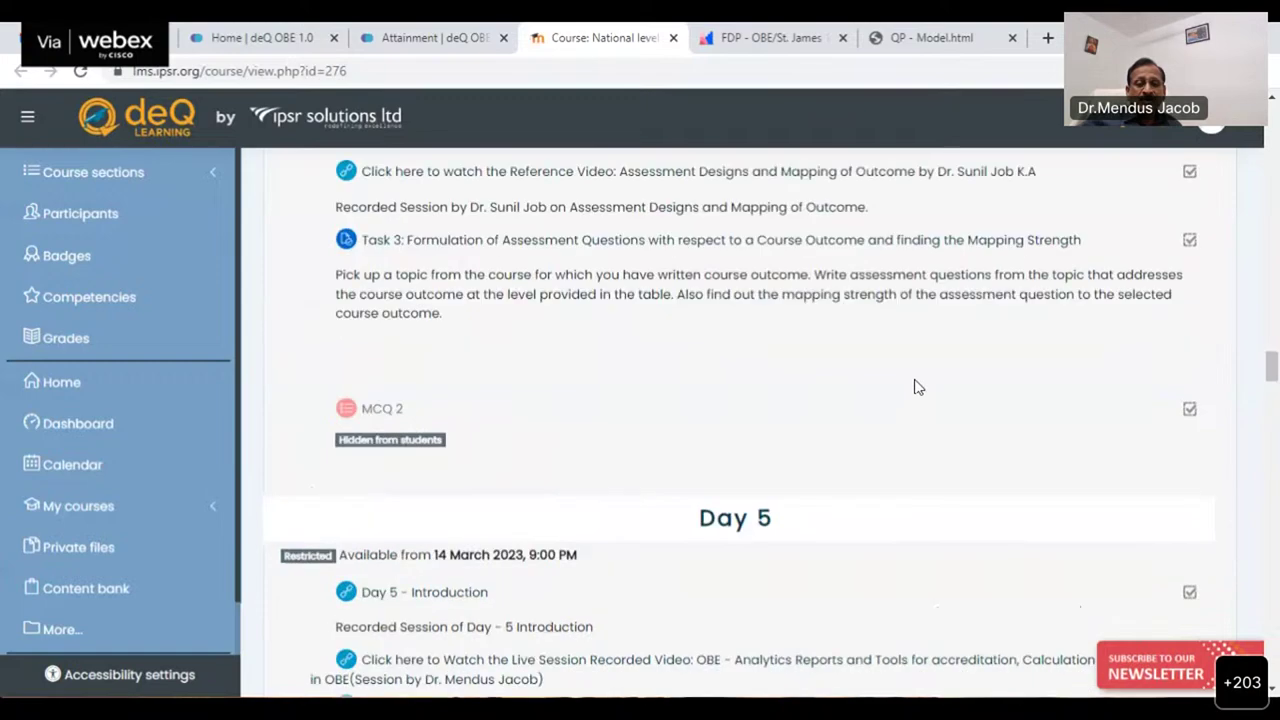
scroll(917, 387, "down", 5)
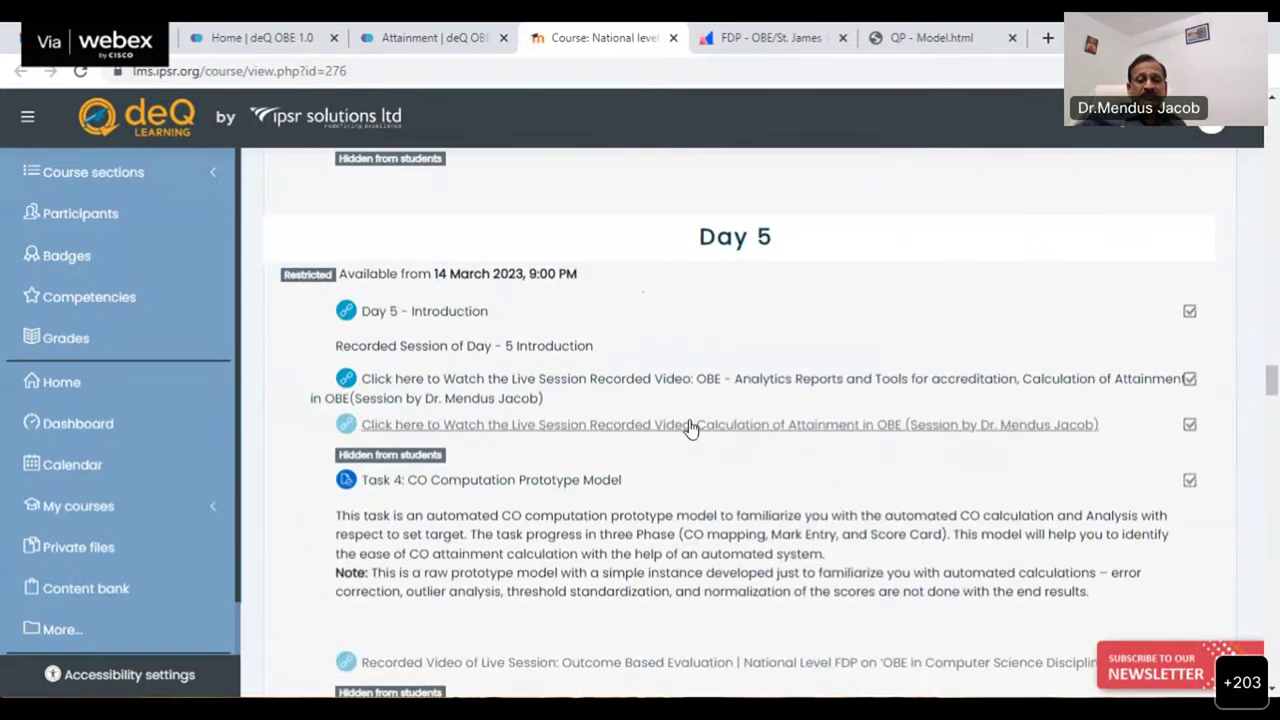
scroll(478, 400, "down", 1)
scroll(478, 400, "down", 1)
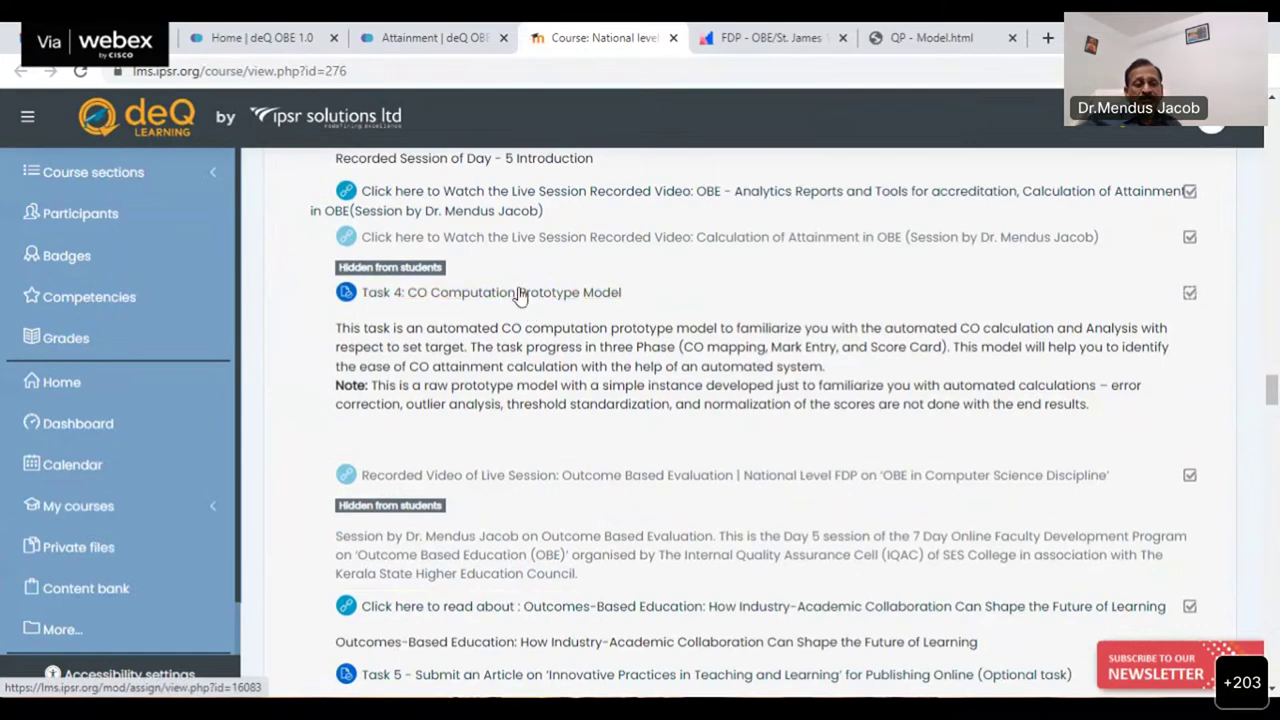
scroll(738, 400, "down", 3)
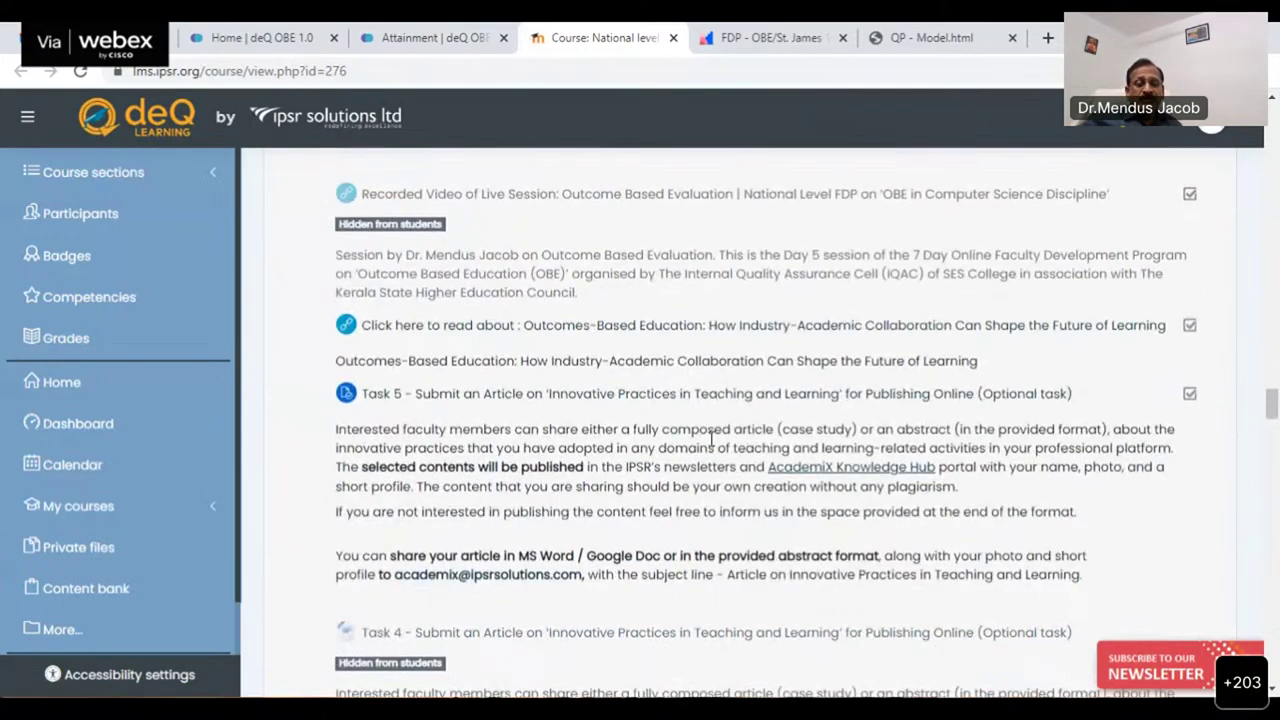
scroll(706, 431, "up", 2)
scroll(702, 437, "down", 8)
scroll(702, 440, "up", 15)
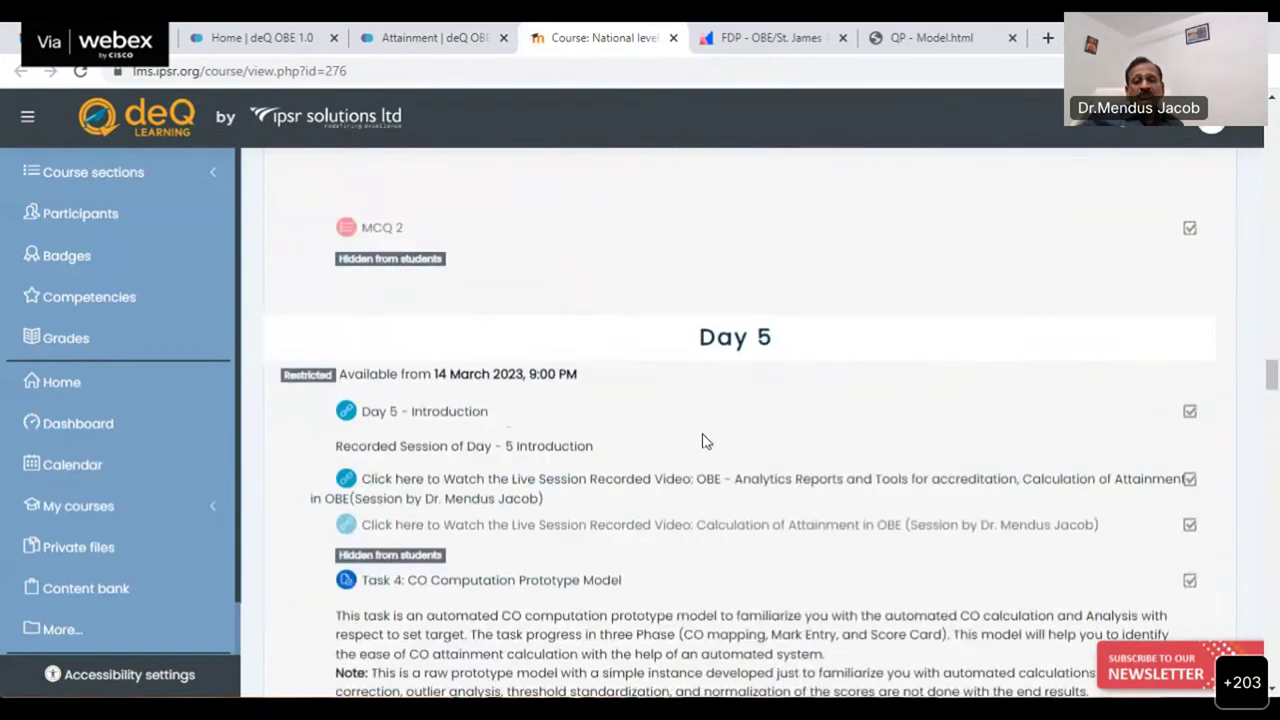
scroll(715, 420, "up", 10)
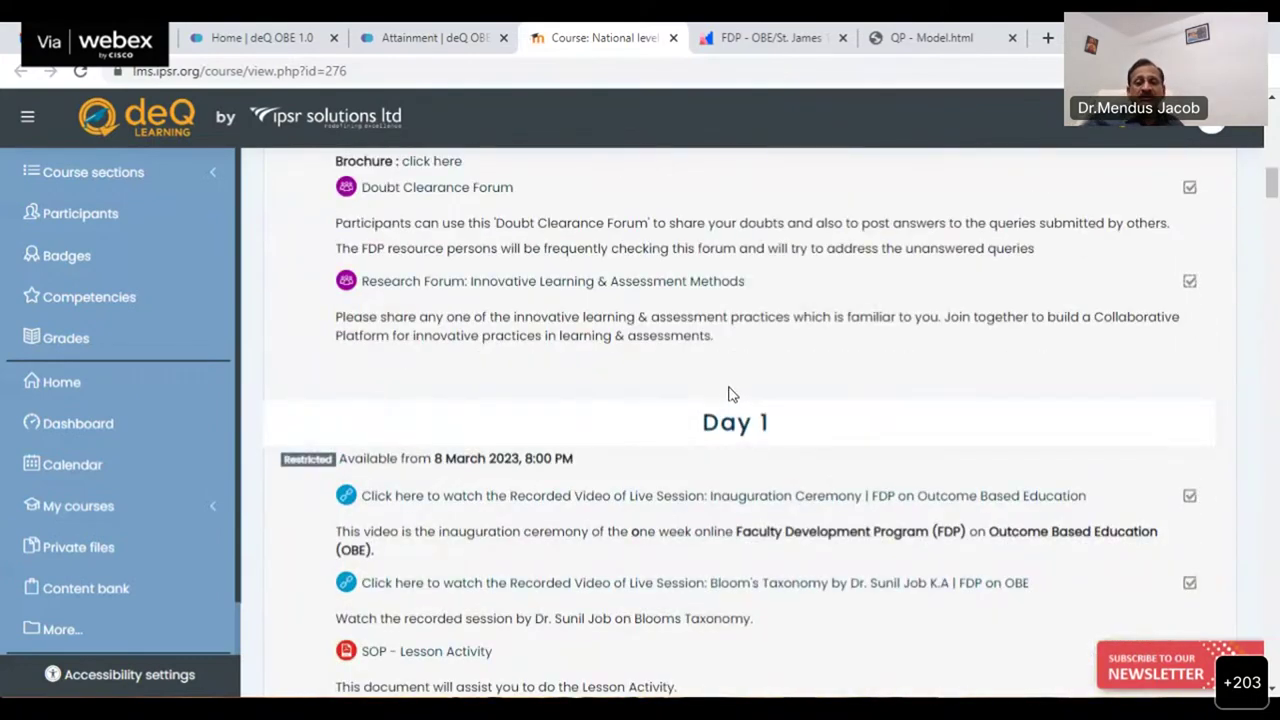